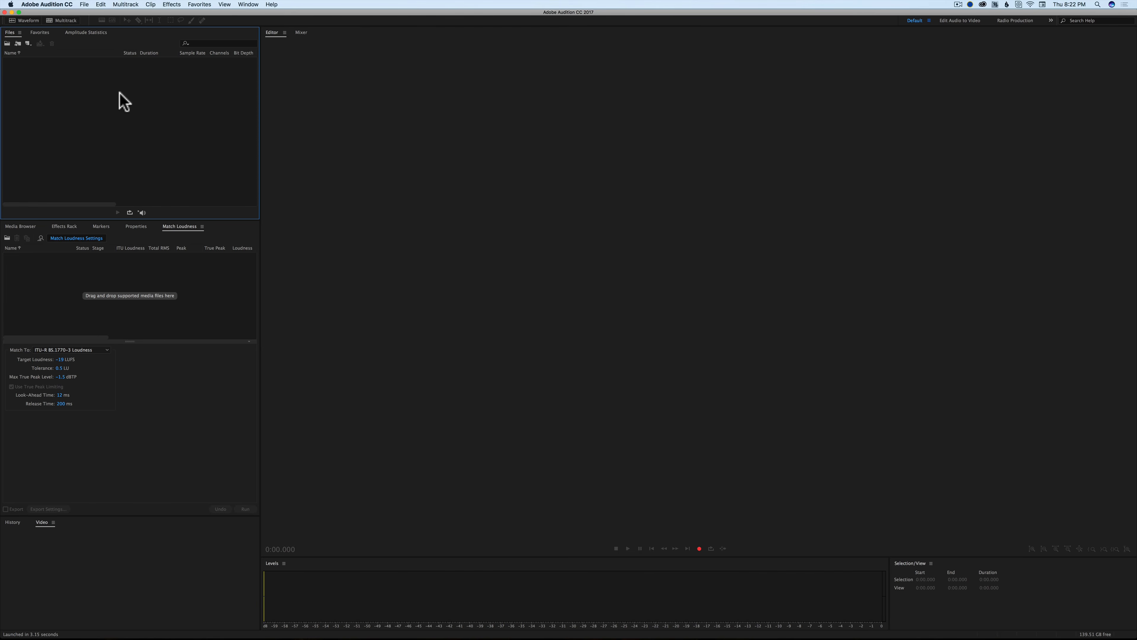
Open the .omf audio file from the uphillcinema-605bc9 folder
double_click(119, 93)
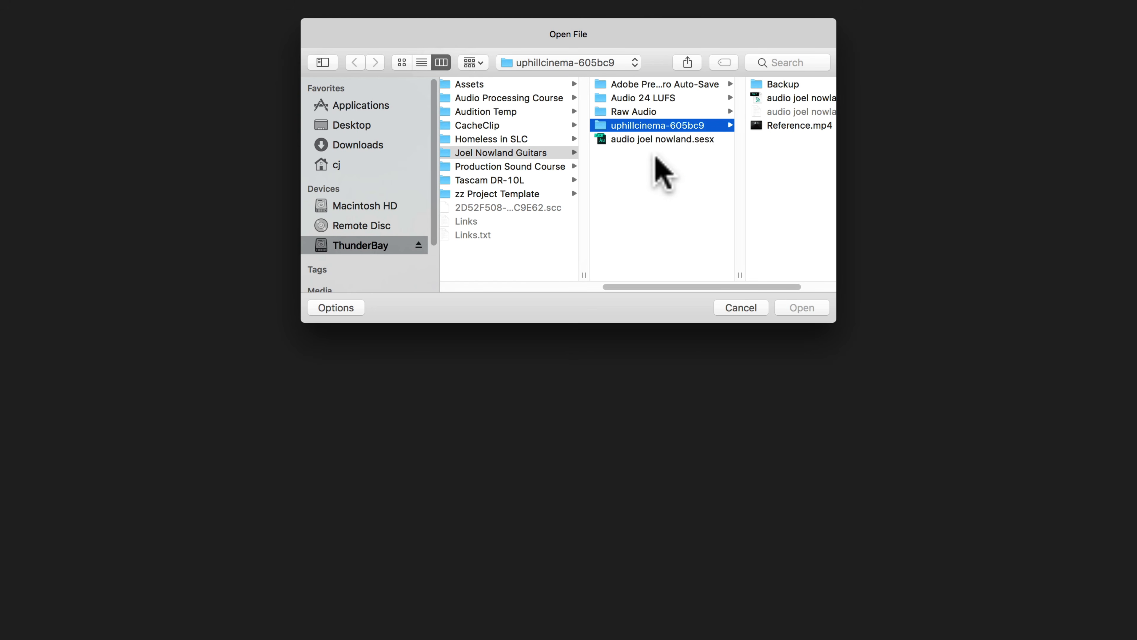
click(661, 127)
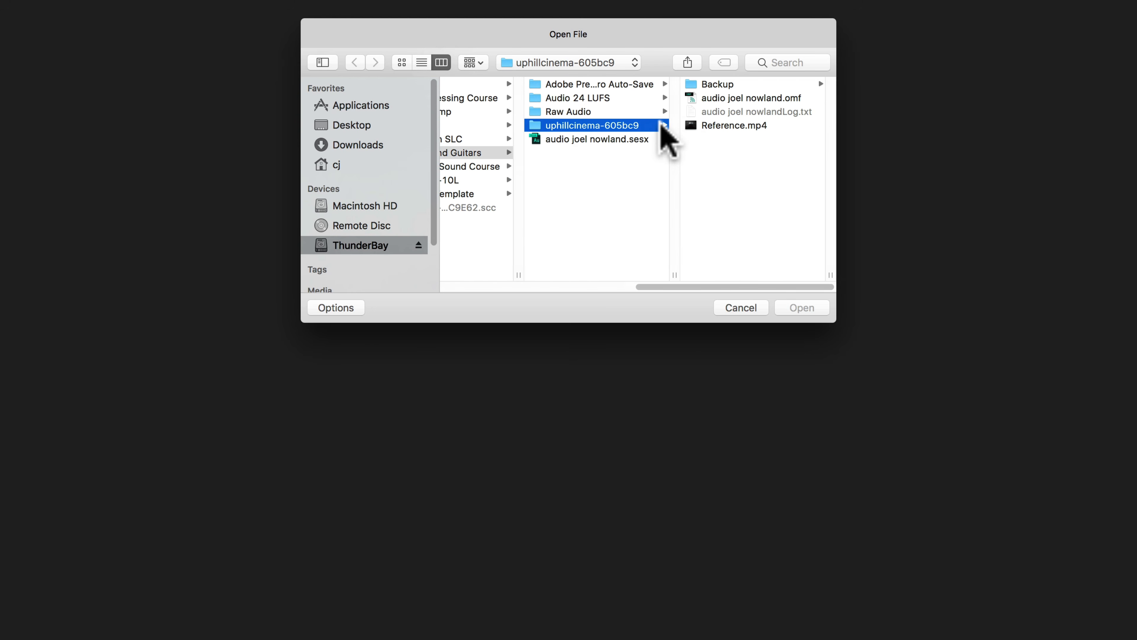
click(751, 99)
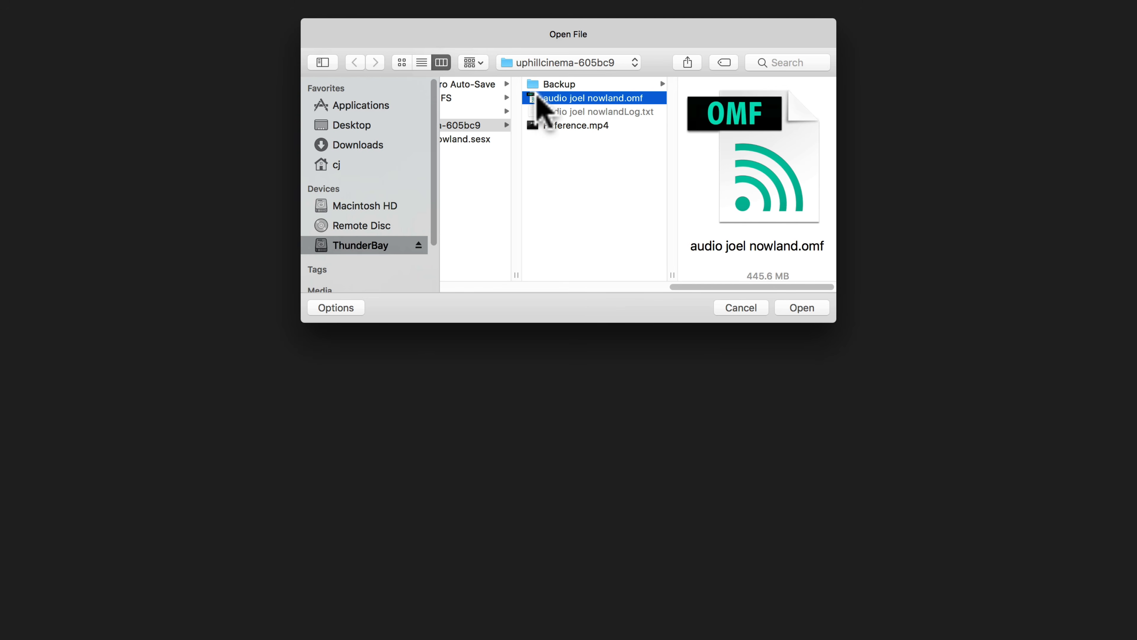
double_click(535, 99)
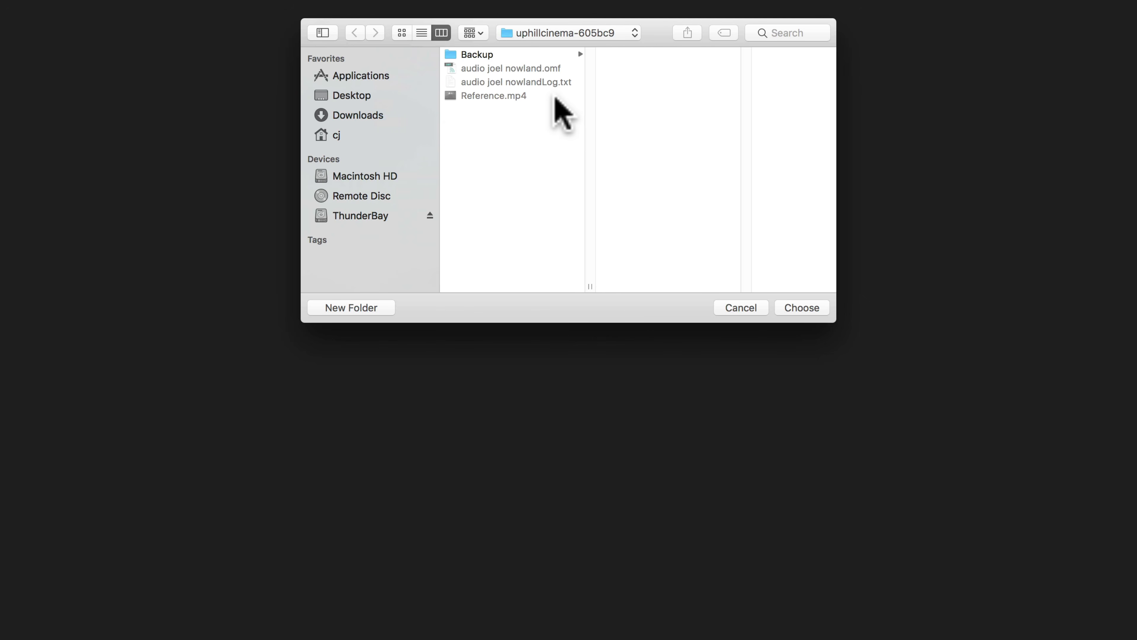
Choose the project's Raw Audio folder as the location for the media extracted from the OMF
click(587, 33)
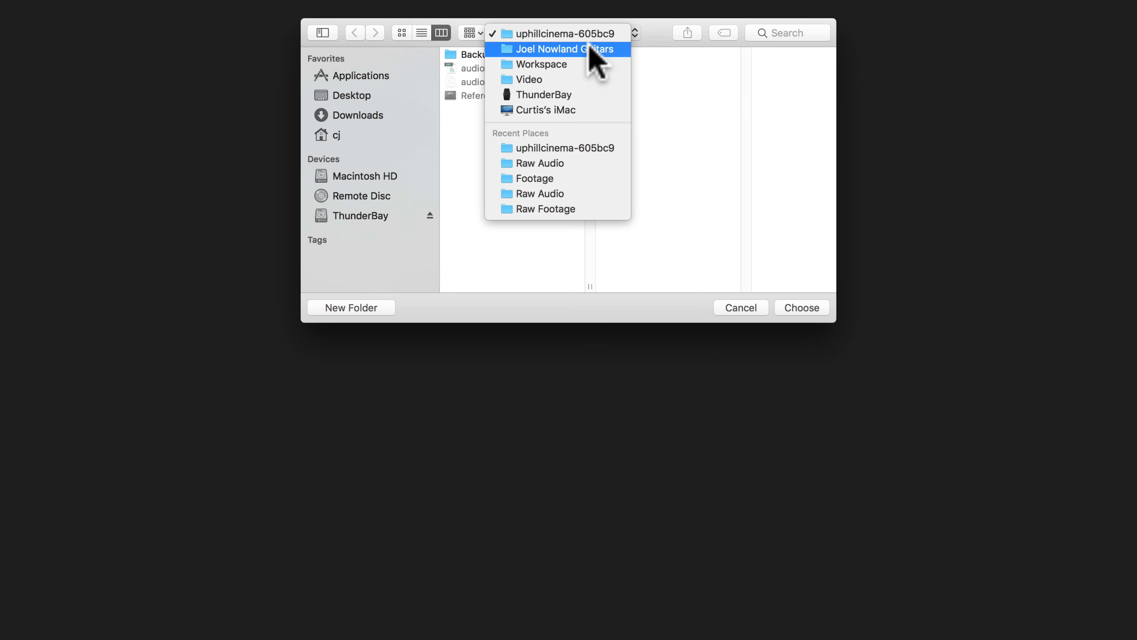
click(590, 49)
click(783, 84)
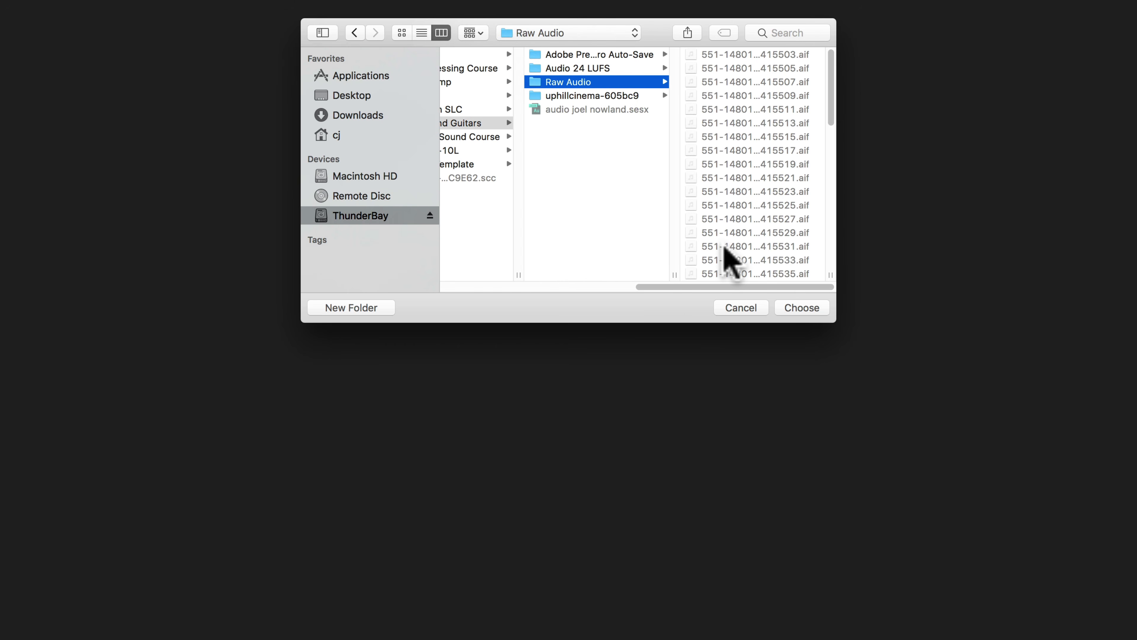
drag(830, 108, 824, 211)
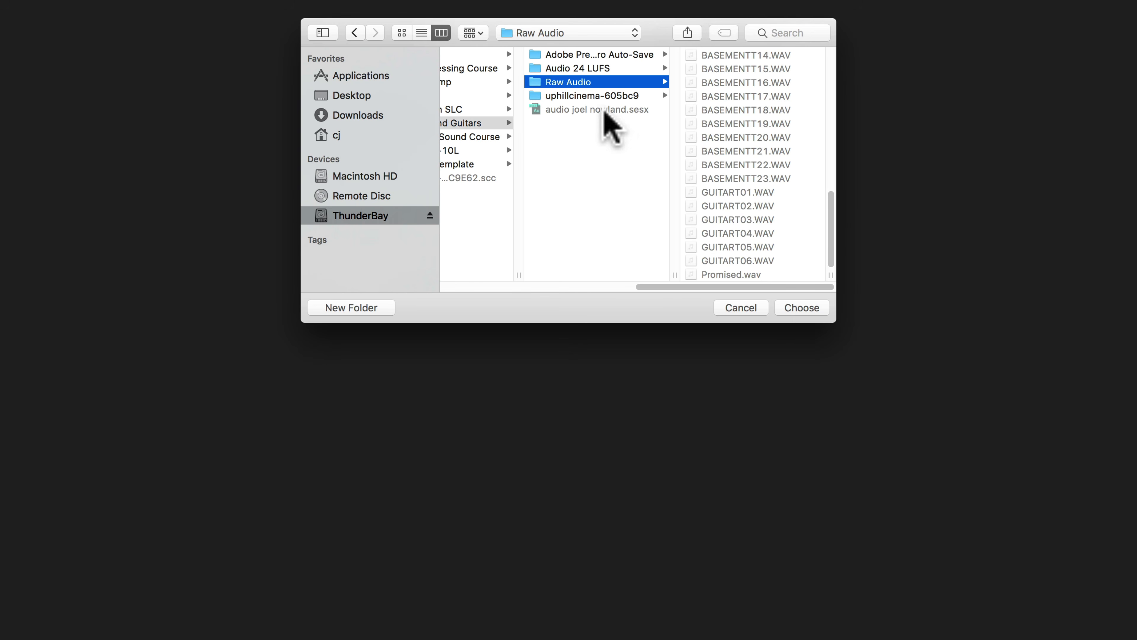
click(802, 307)
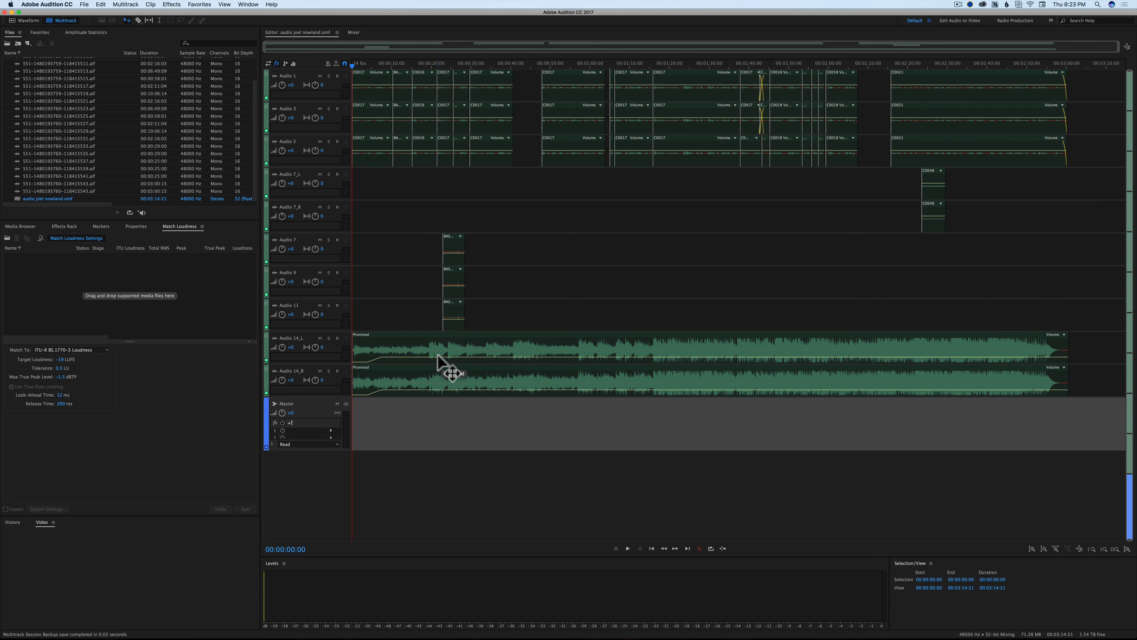
Solo the Audio 14_L and Audio 14_R tracks and play the music from 00:00:08:16
click(329, 338)
click(328, 370)
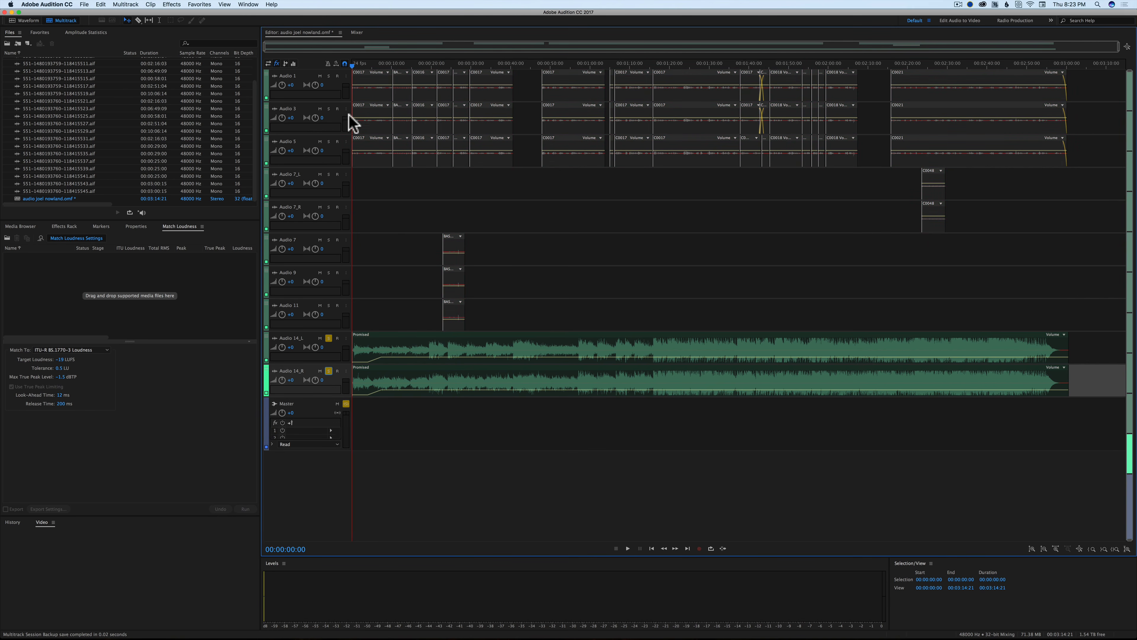
drag(353, 67, 385, 74)
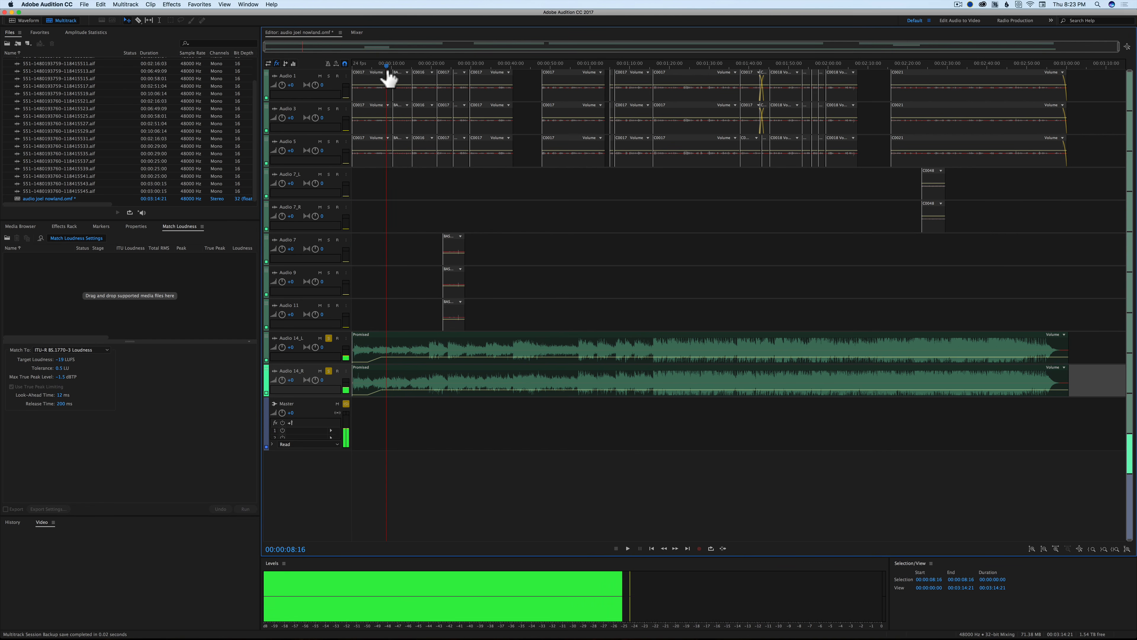
key(space)
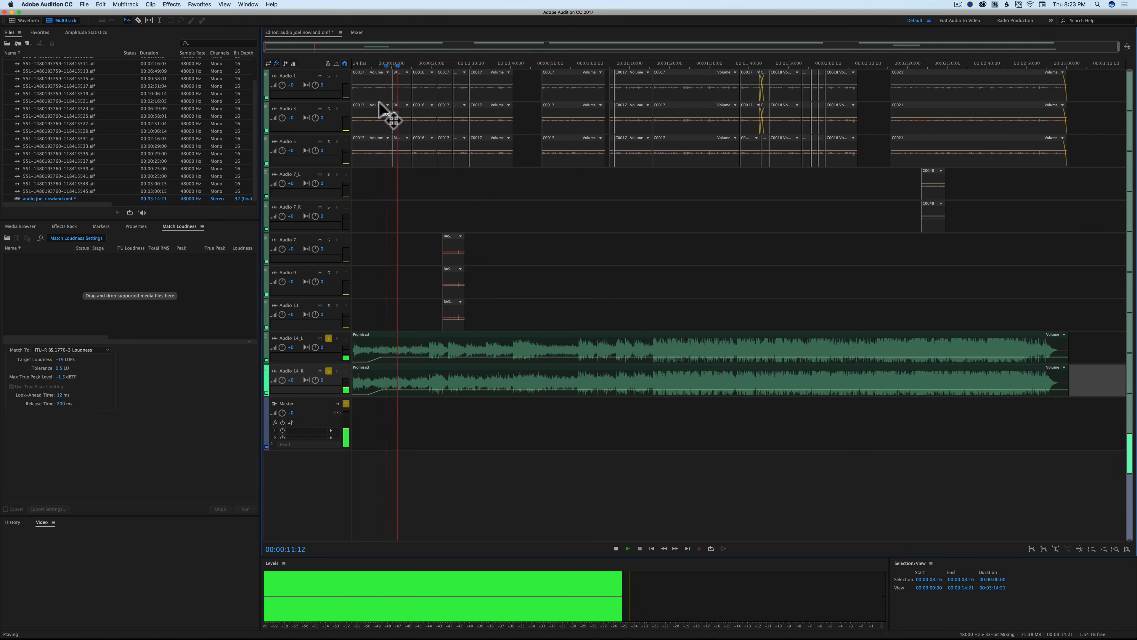
key(space)
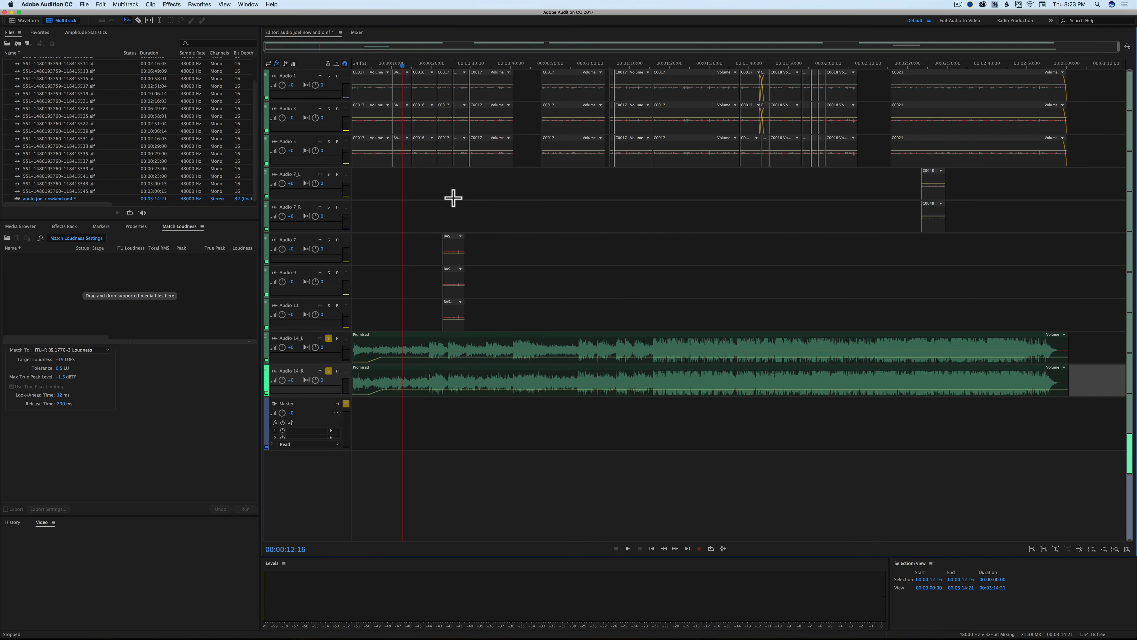
Unsolo the Audio 14_L and Audio 14_R tracks and move the playhead to 00:00:24:00
click(328, 338)
click(328, 370)
click(446, 67)
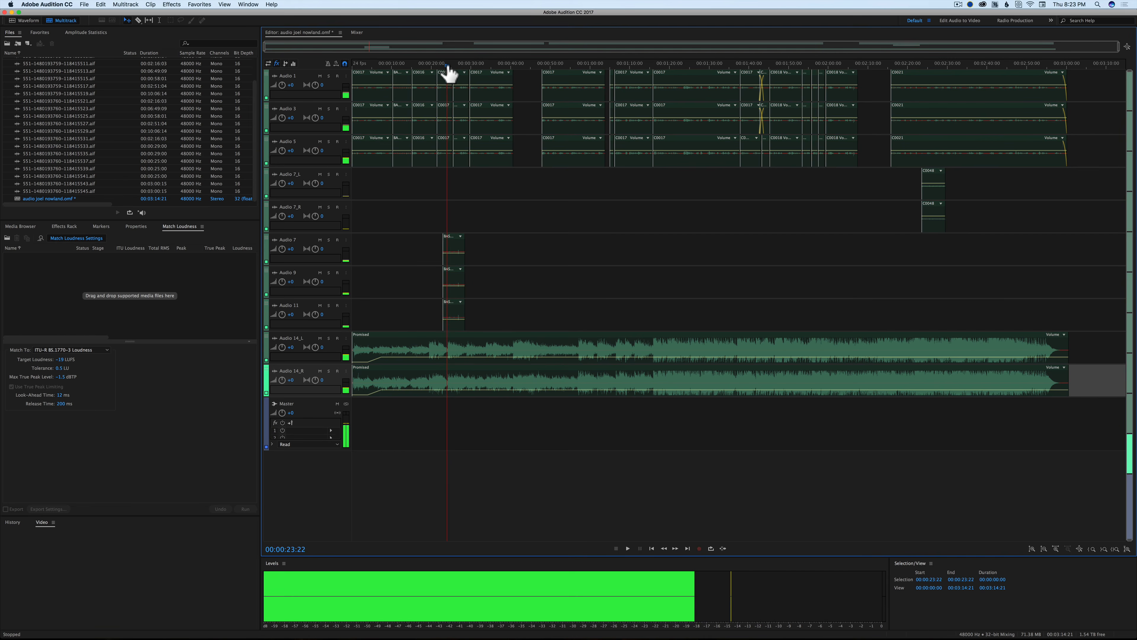
drag(447, 68, 448, 68)
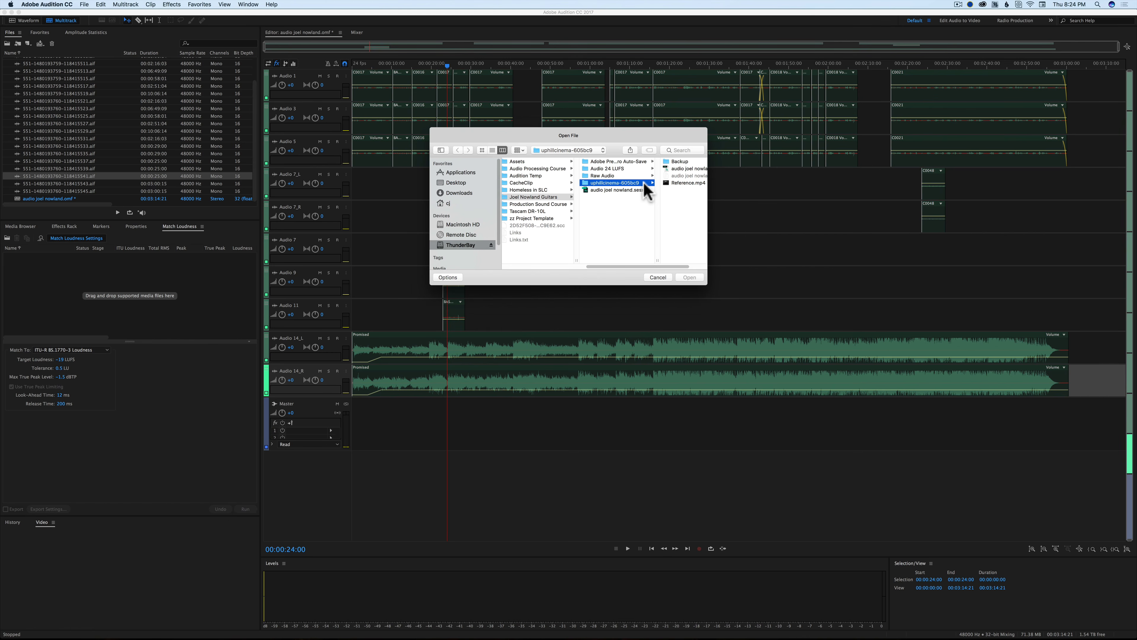
Import the Reference.mp4 video from the uphillcinema-605bc9 folder
click(684, 183)
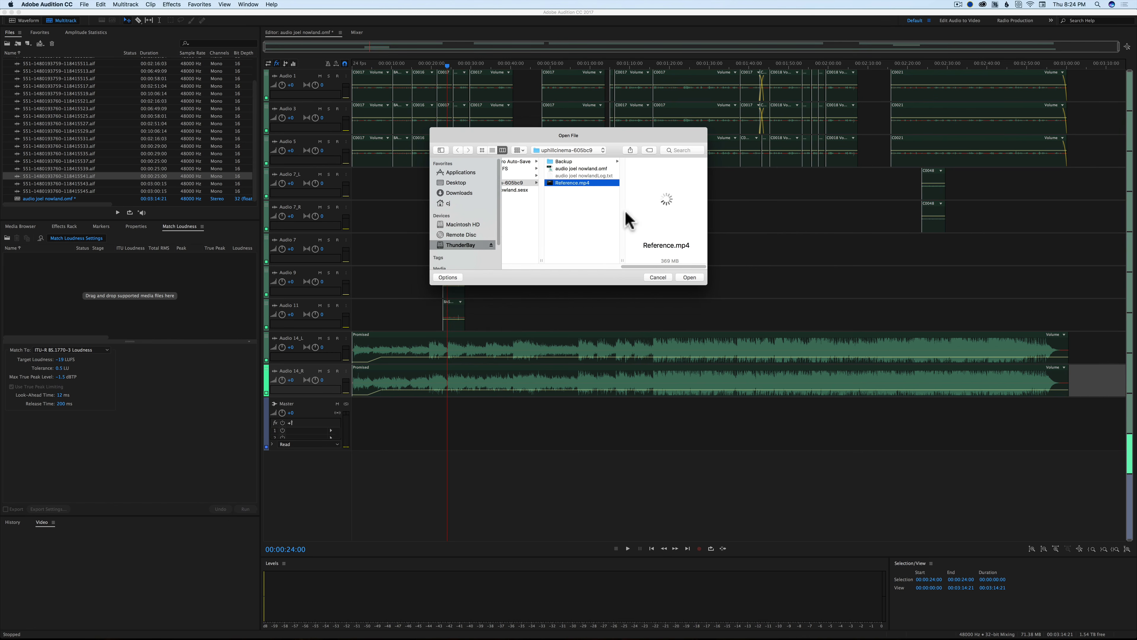
double_click(577, 184)
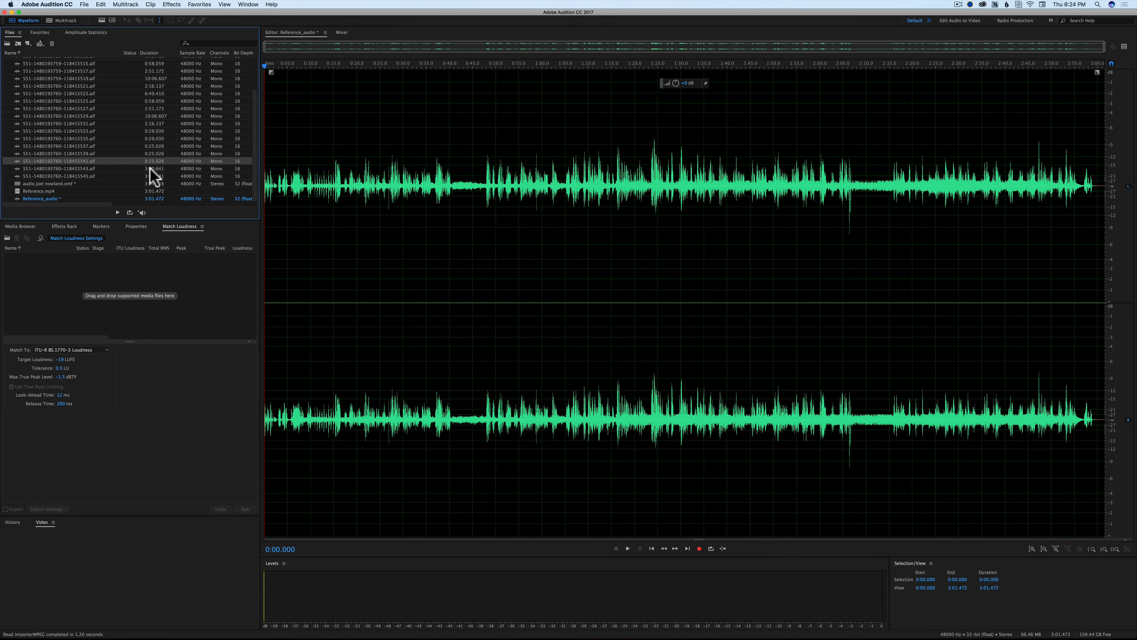
Insert Reference.mp4 into the existing multitrack session and move its clip to the start of the timeline
double_click(18, 191)
right_click(17, 194)
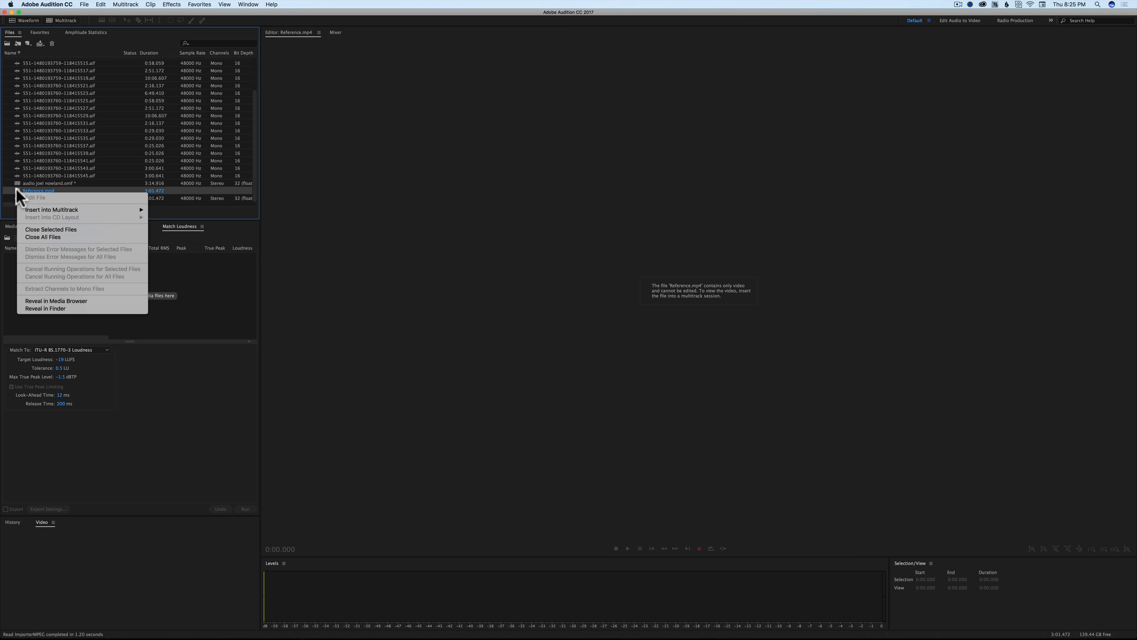
mouse_move(59, 209)
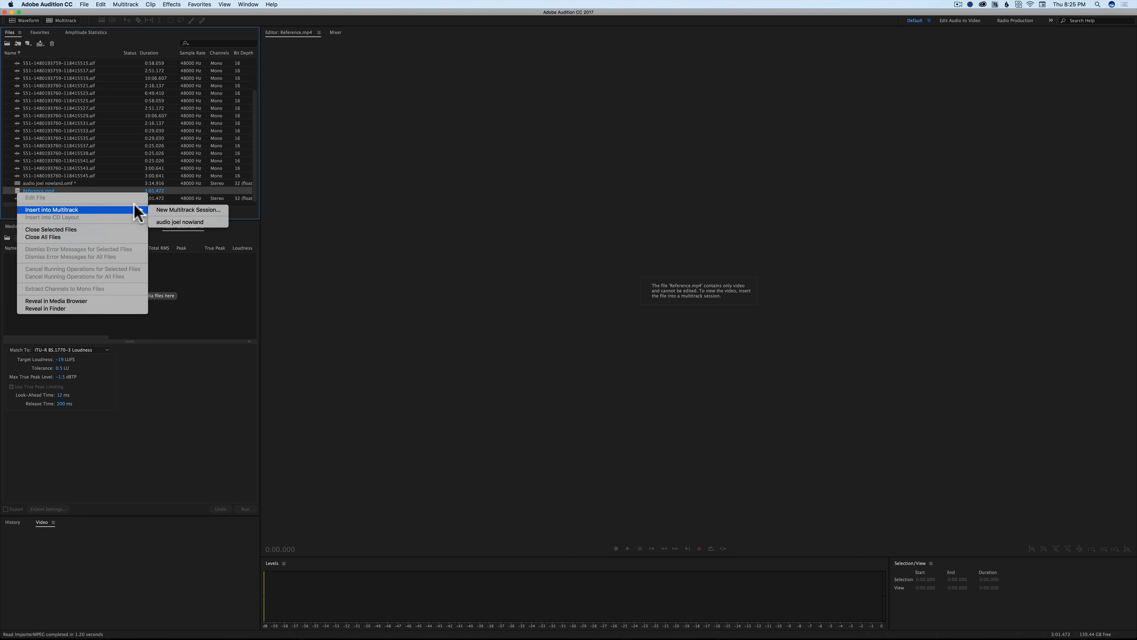
click(164, 222)
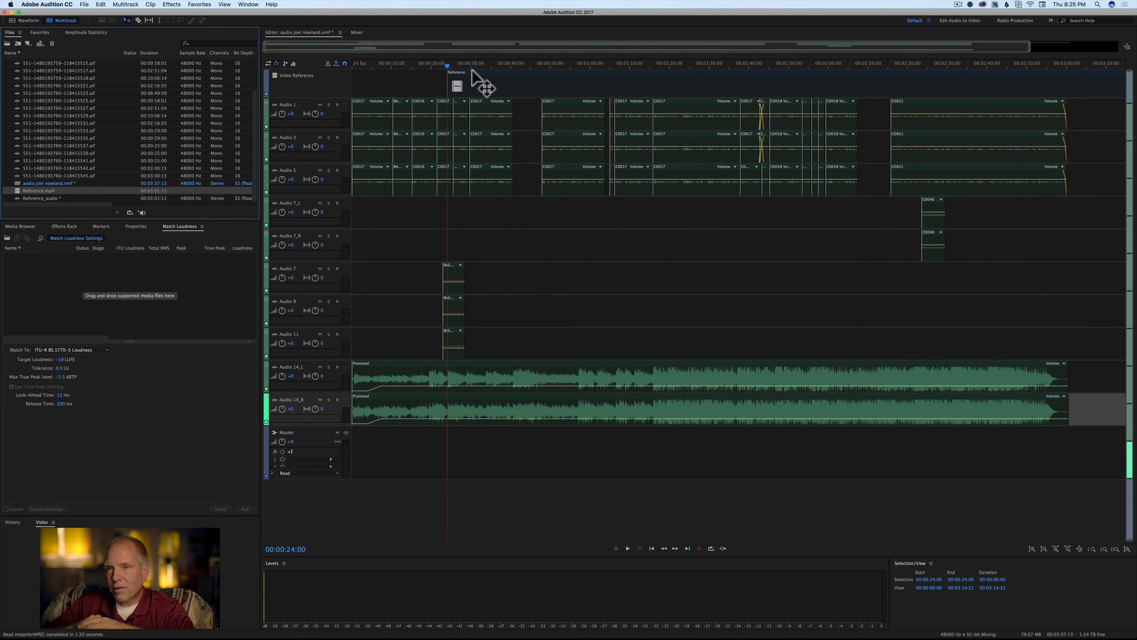
drag(473, 81, 348, 75)
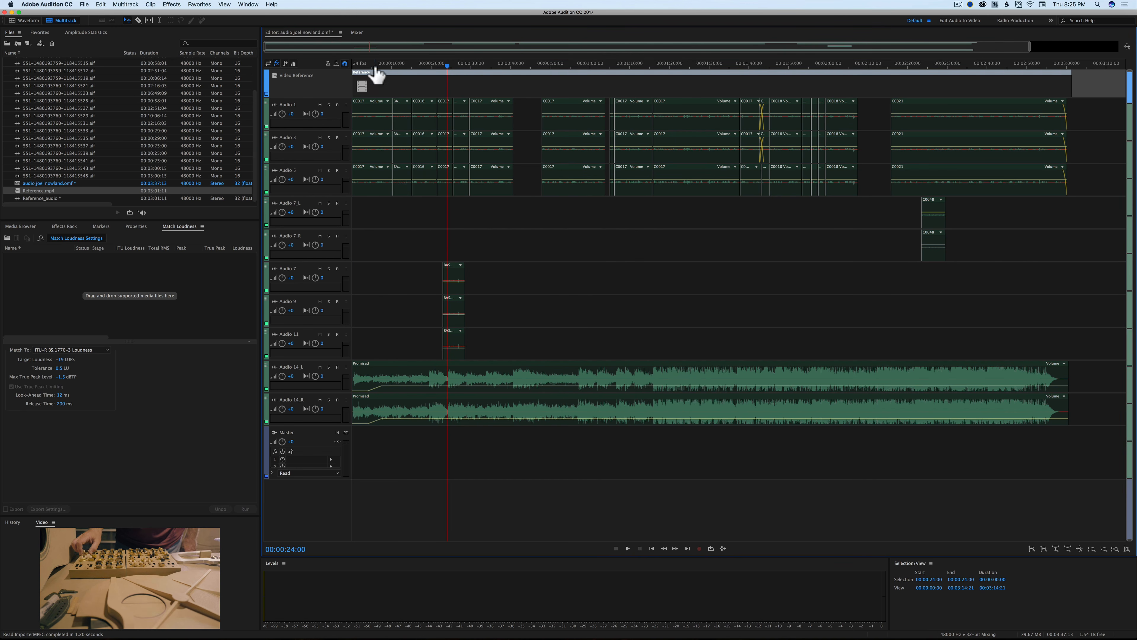
Play the session from its beginning to about 00:00:15:16 to check the reference video against the audio
click(364, 67)
key(space)
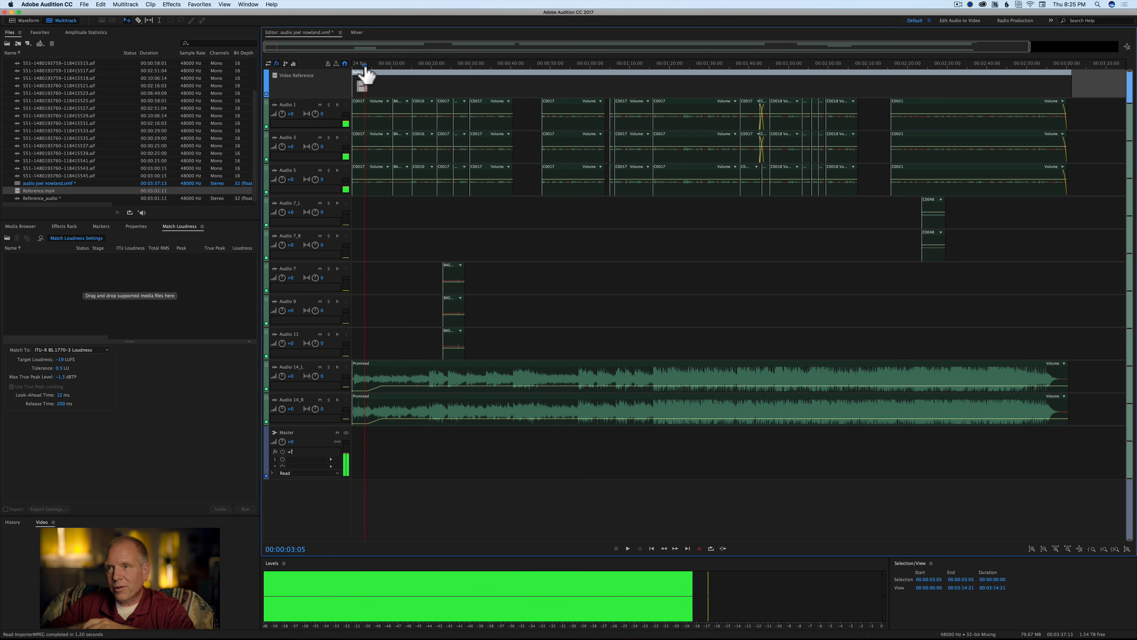
click(356, 72)
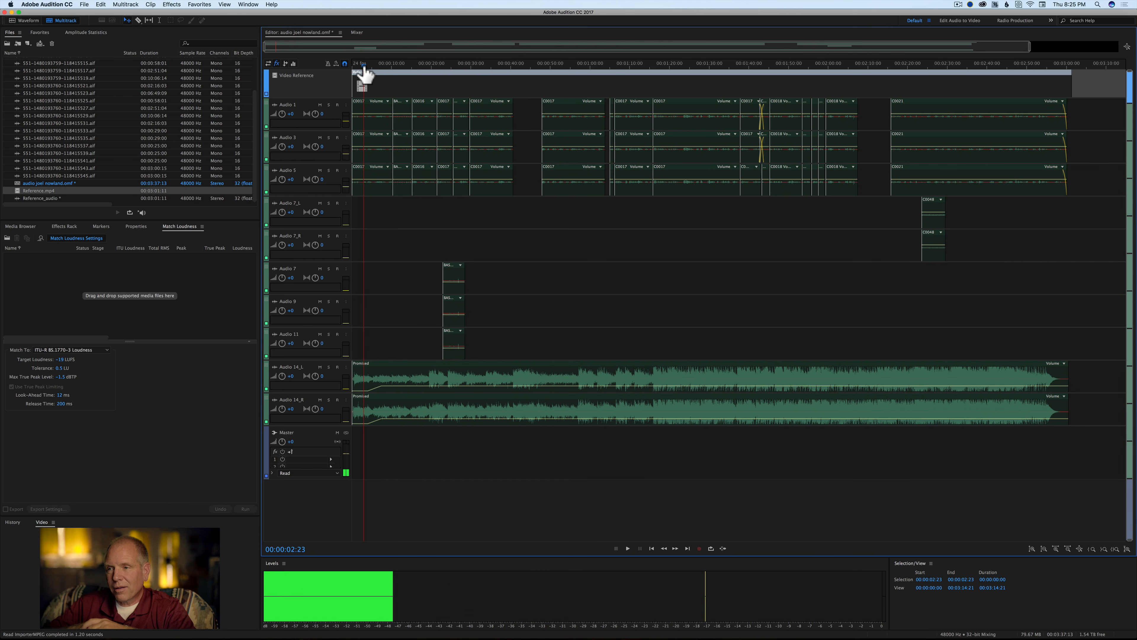
key(space)
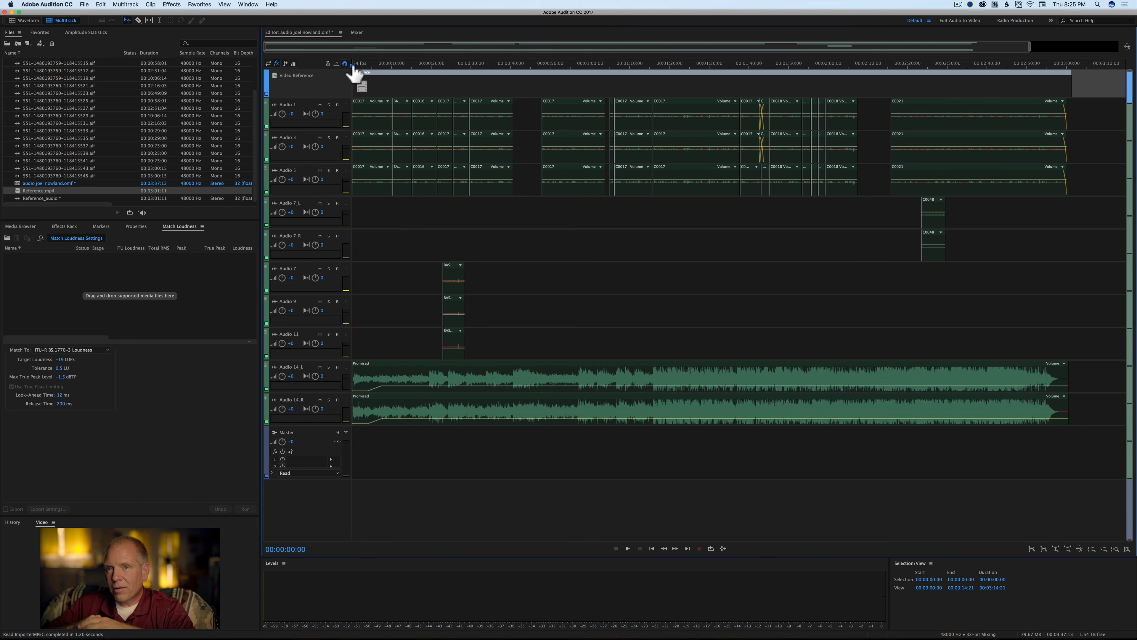
key(space)
key(space)
key(space)
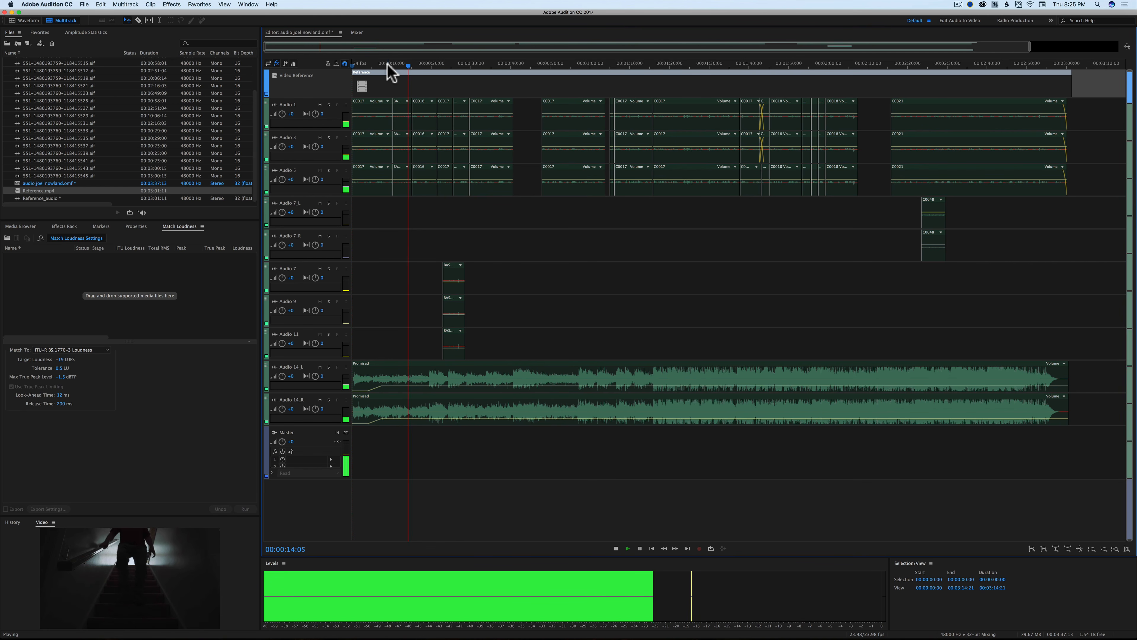
key(space)
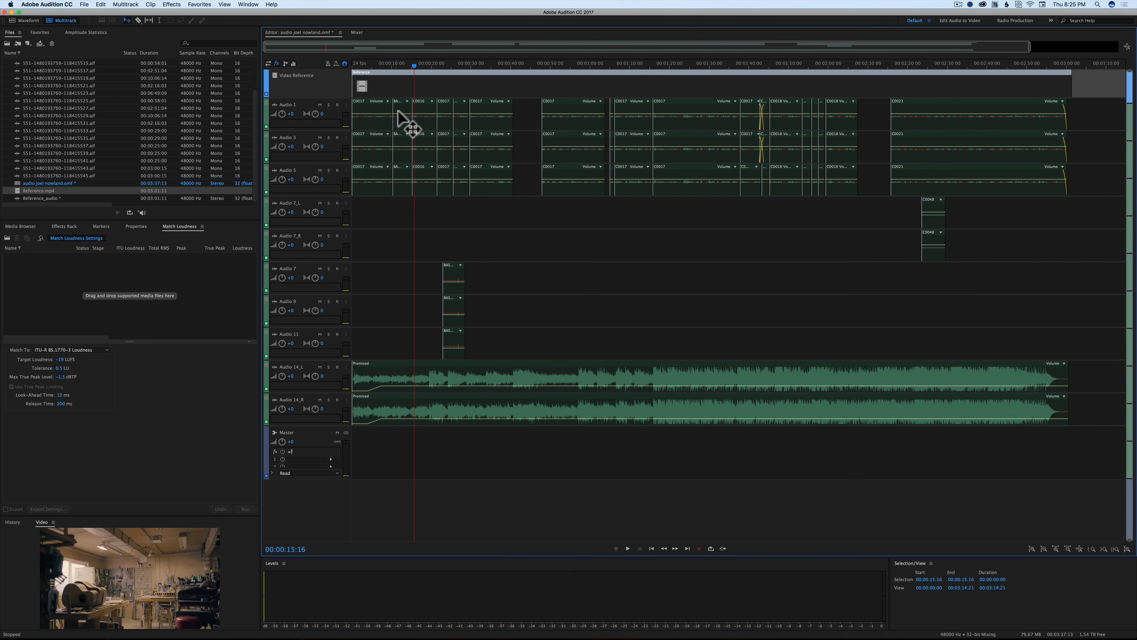
Select in turn the matching short second clips on Audio 1, Audio 3 and Audio 5 to compare them
drag(396, 91, 401, 122)
click(406, 147)
click(408, 172)
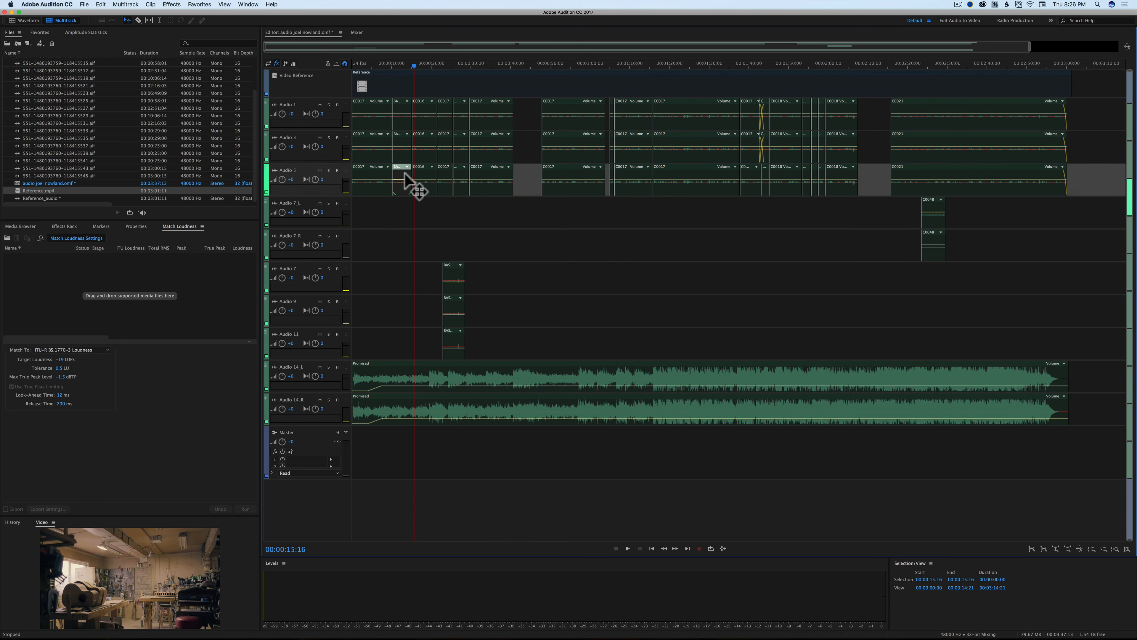
click(406, 110)
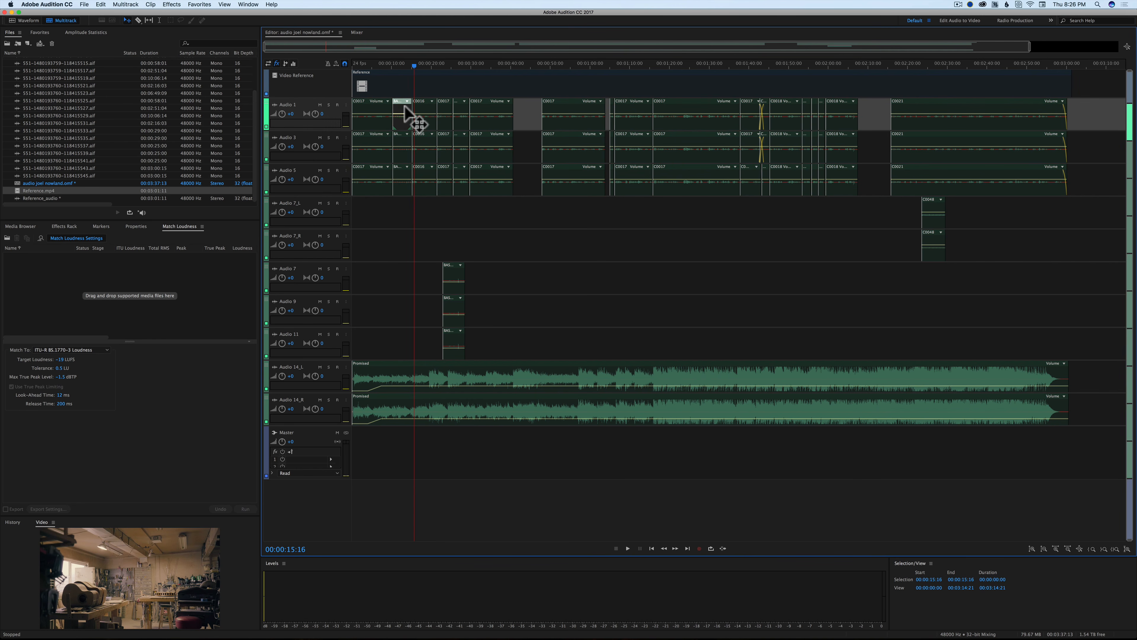
click(405, 149)
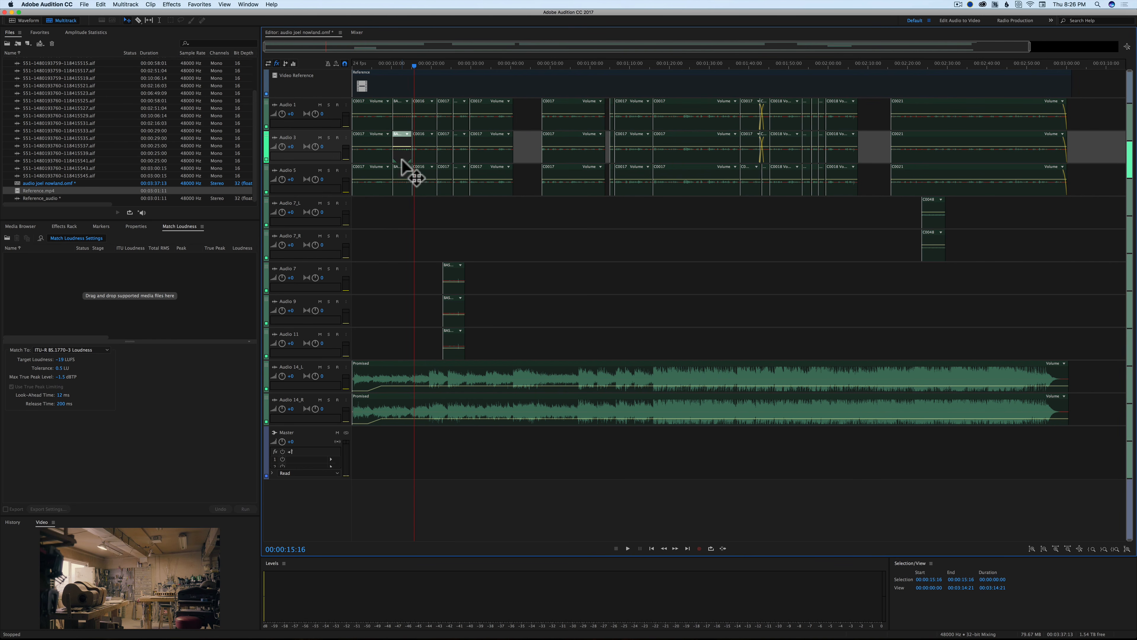
click(403, 173)
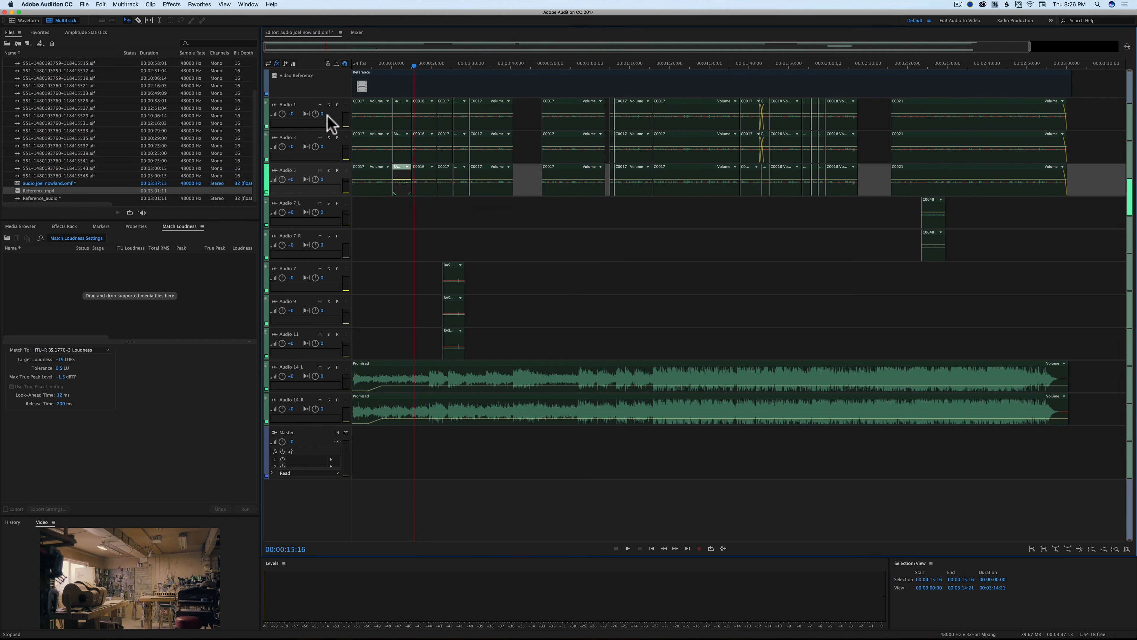
click(400, 147)
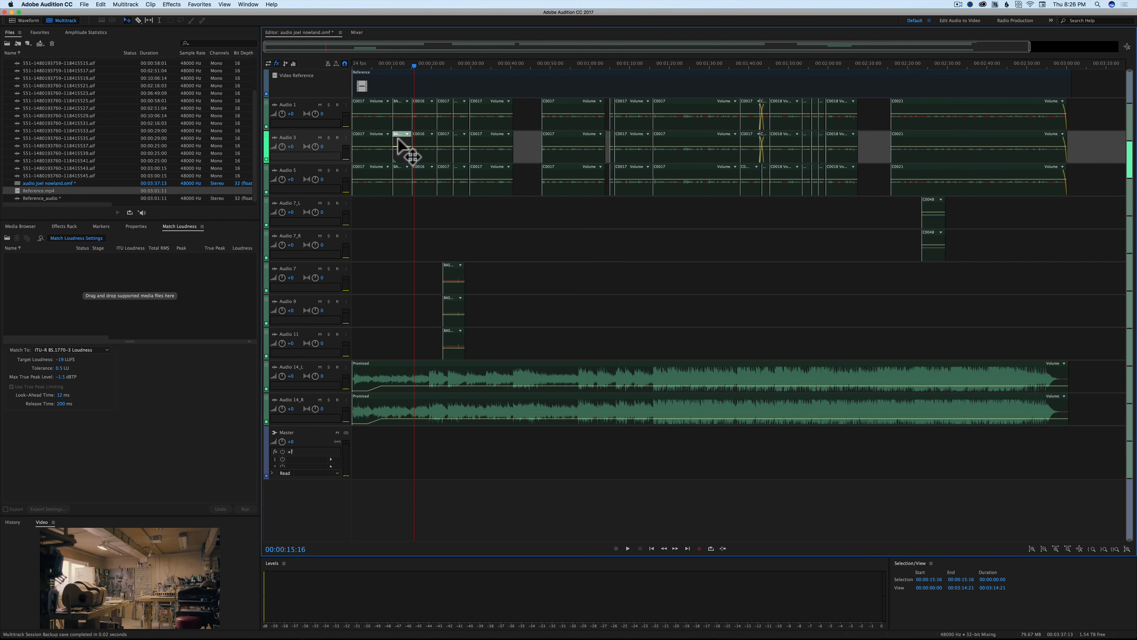
click(405, 177)
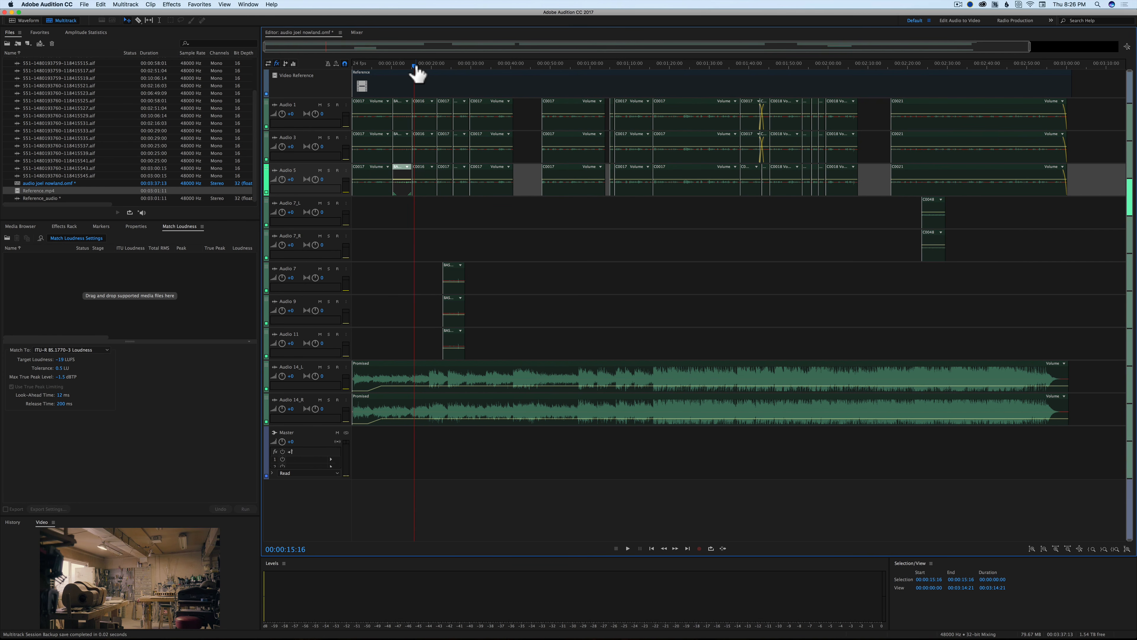
Play the session from 00:00:15:16 to about 00:00:53:09, and return the playhead to 00:00:24:14
key(space)
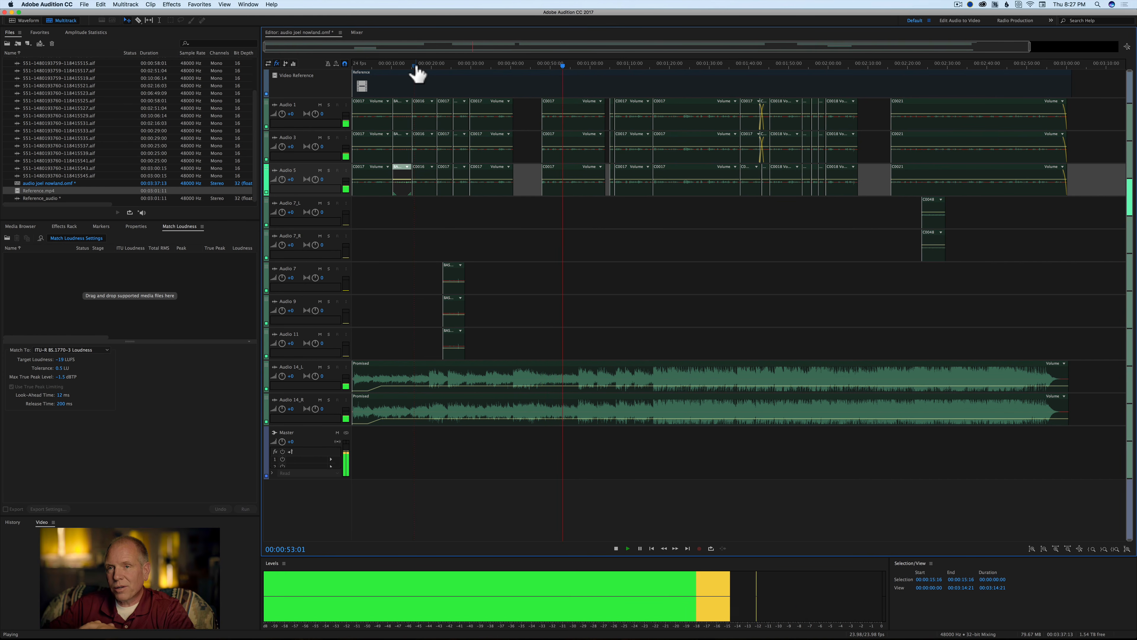
key(space)
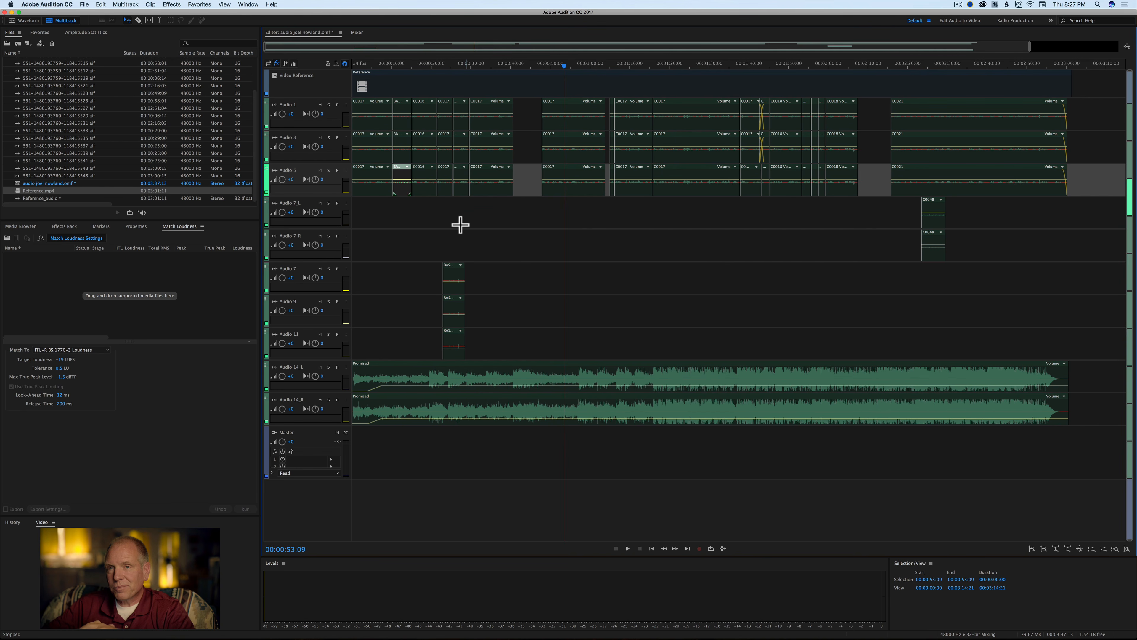
click(451, 64)
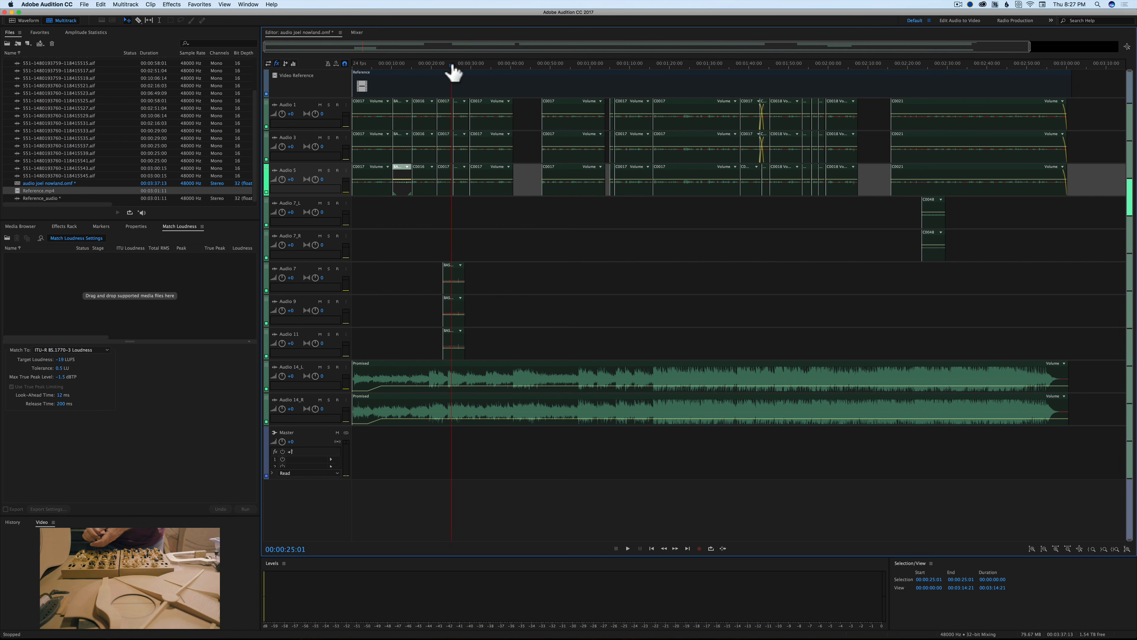
drag(451, 65, 449, 65)
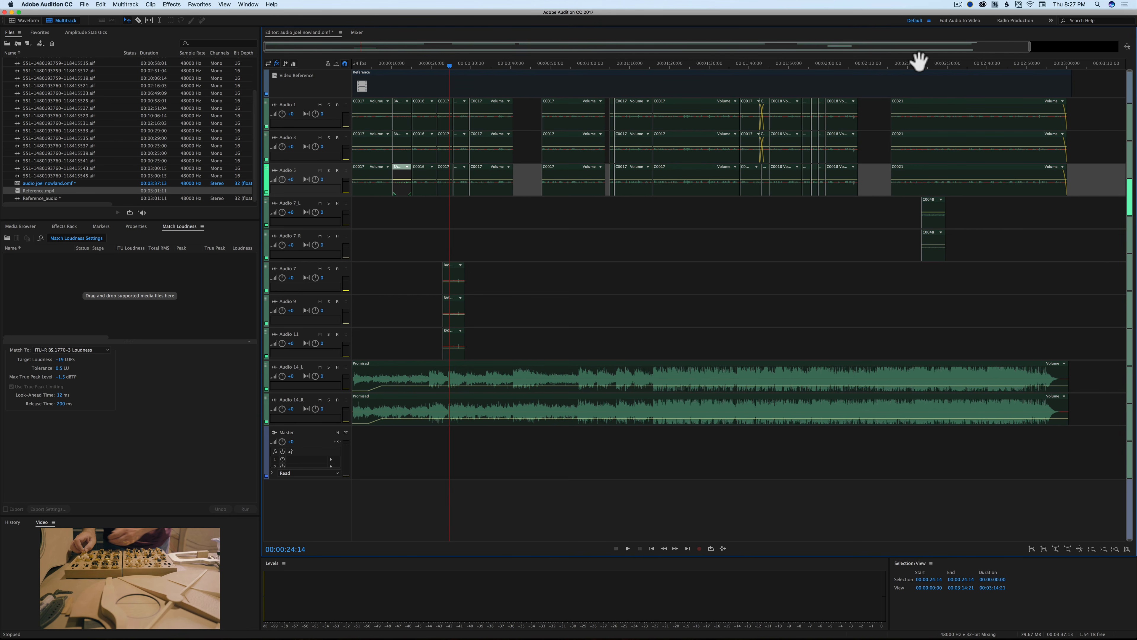
Play the session from 00:02:22:00 through the C0048 clips to about 00:02:29:19, and return the playhead to 00:02:27:07
click(930, 66)
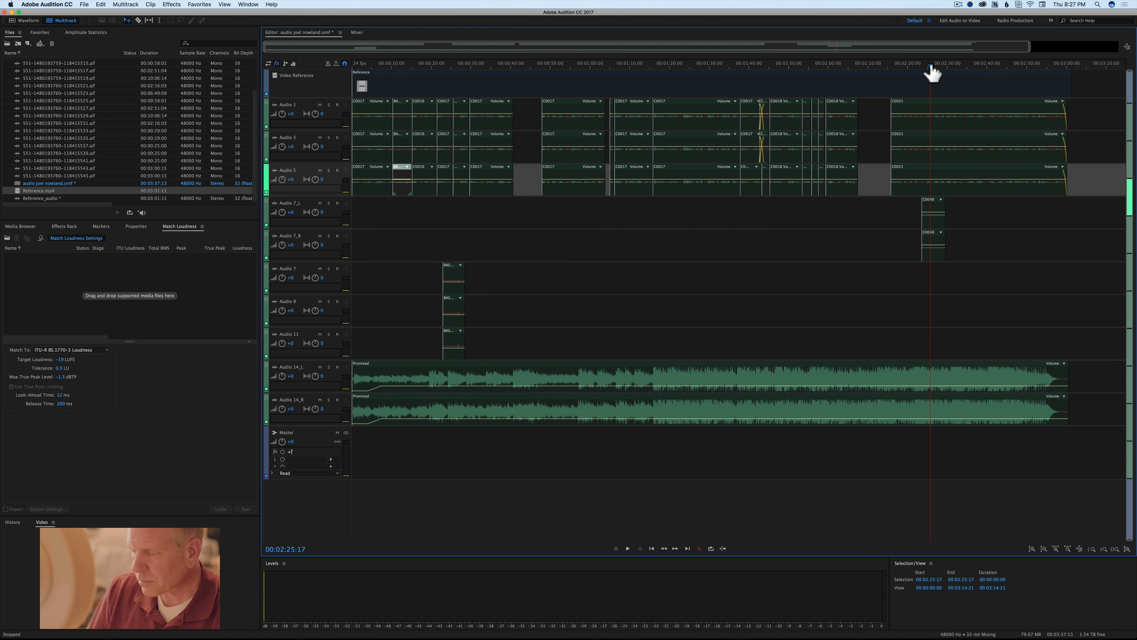
click(924, 66)
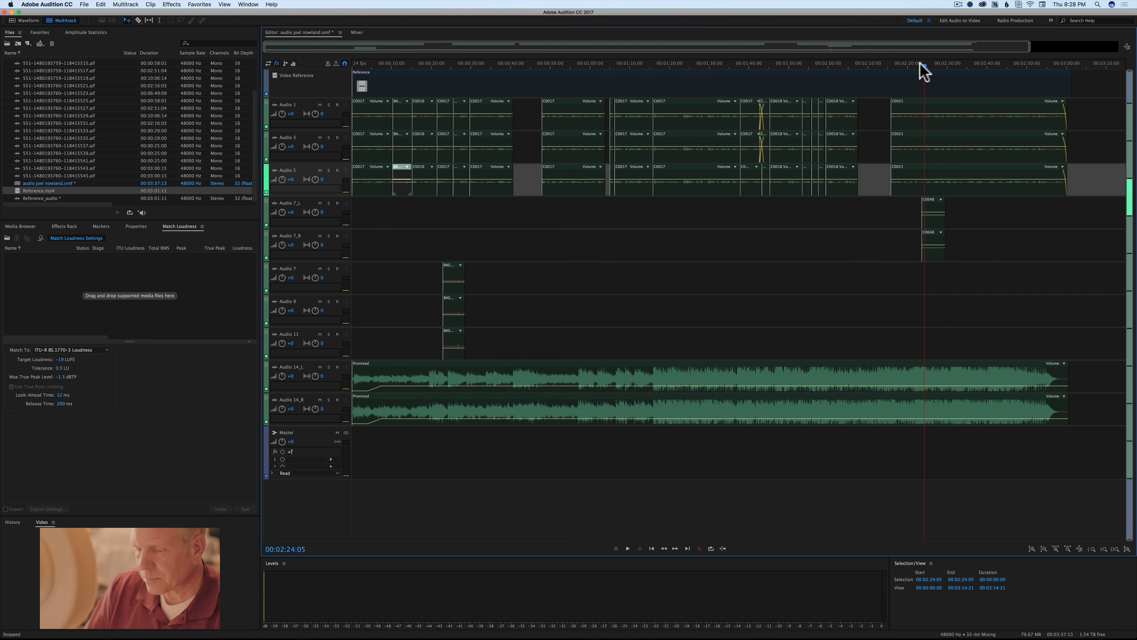
click(920, 65)
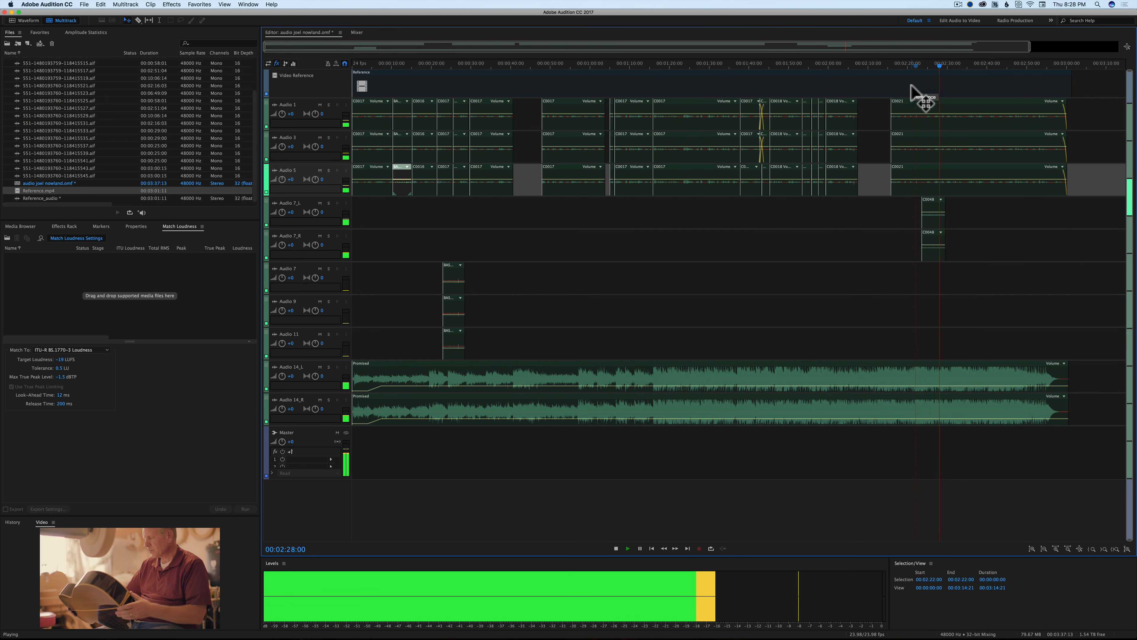
key(space)
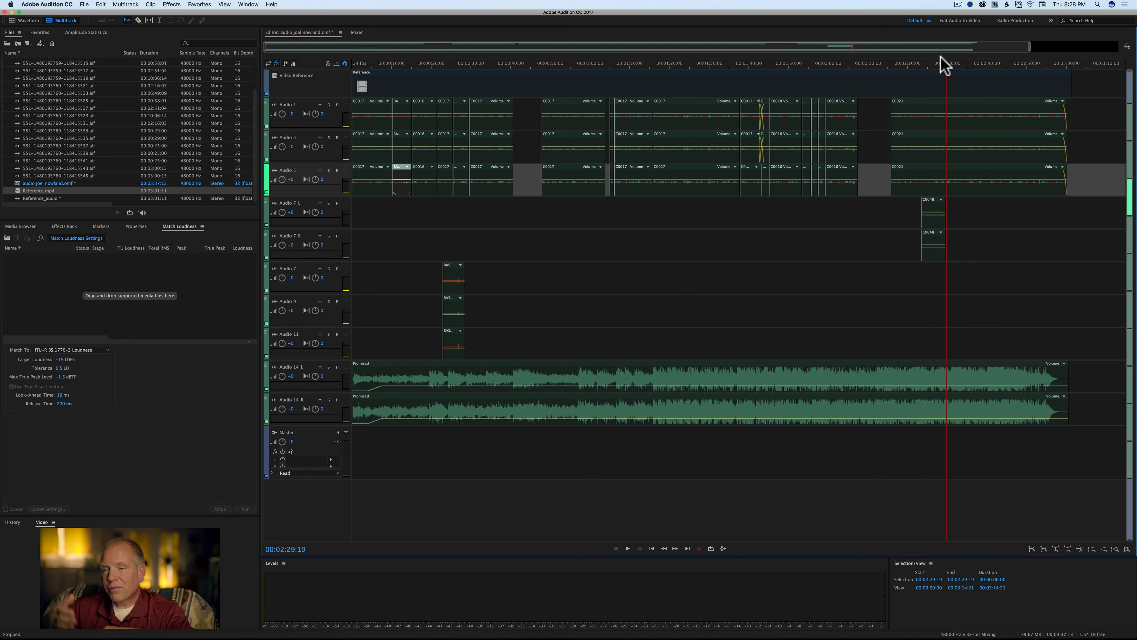
click(937, 64)
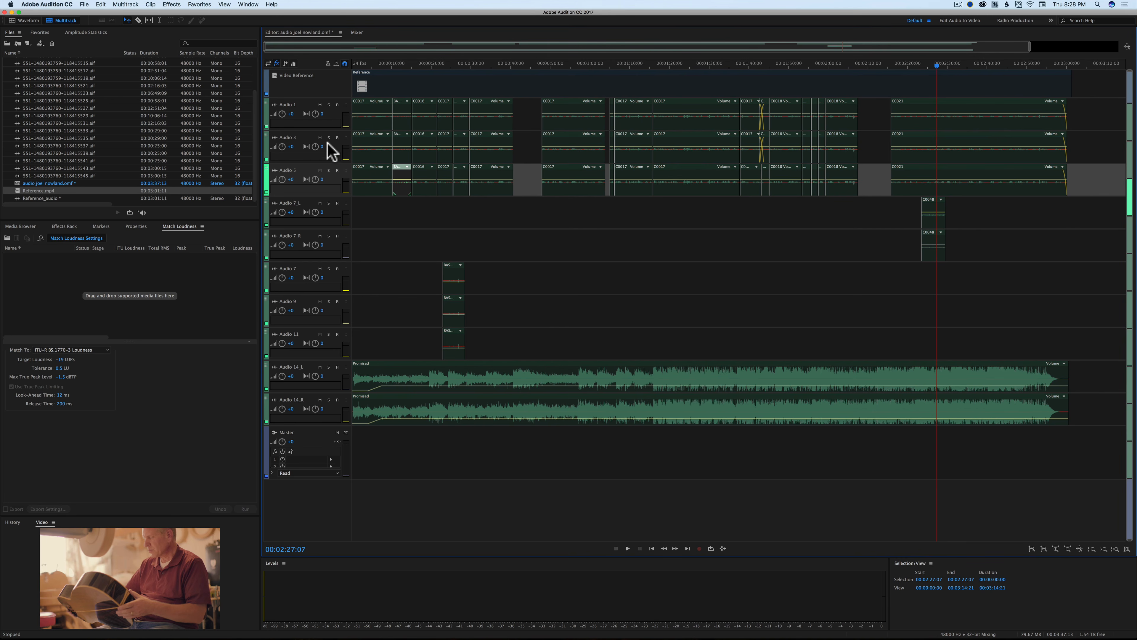
Delete the duplicate Audio 3 and Audio 5 tracks from the session, keeping Audio 1
click(308, 144)
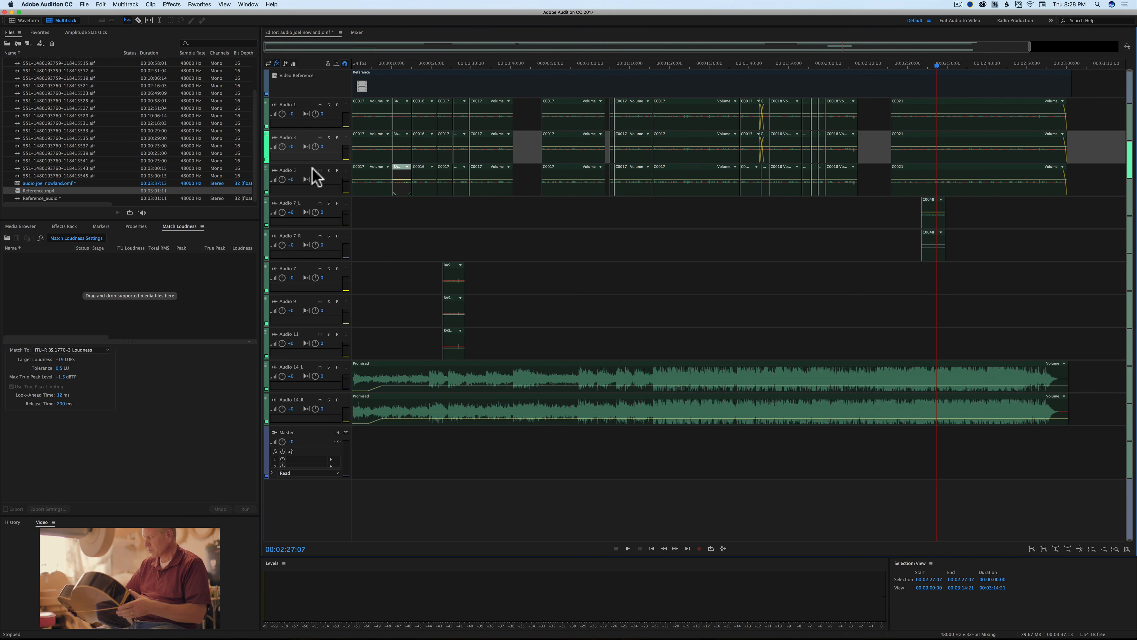
click(308, 179)
click(304, 137)
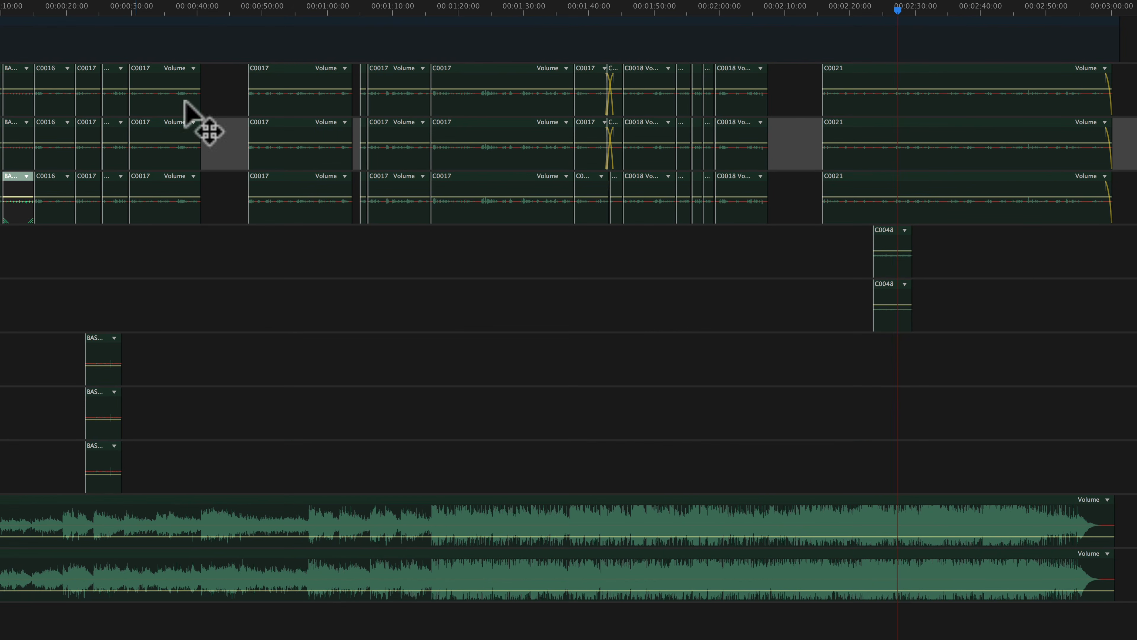
right_click(781, 138)
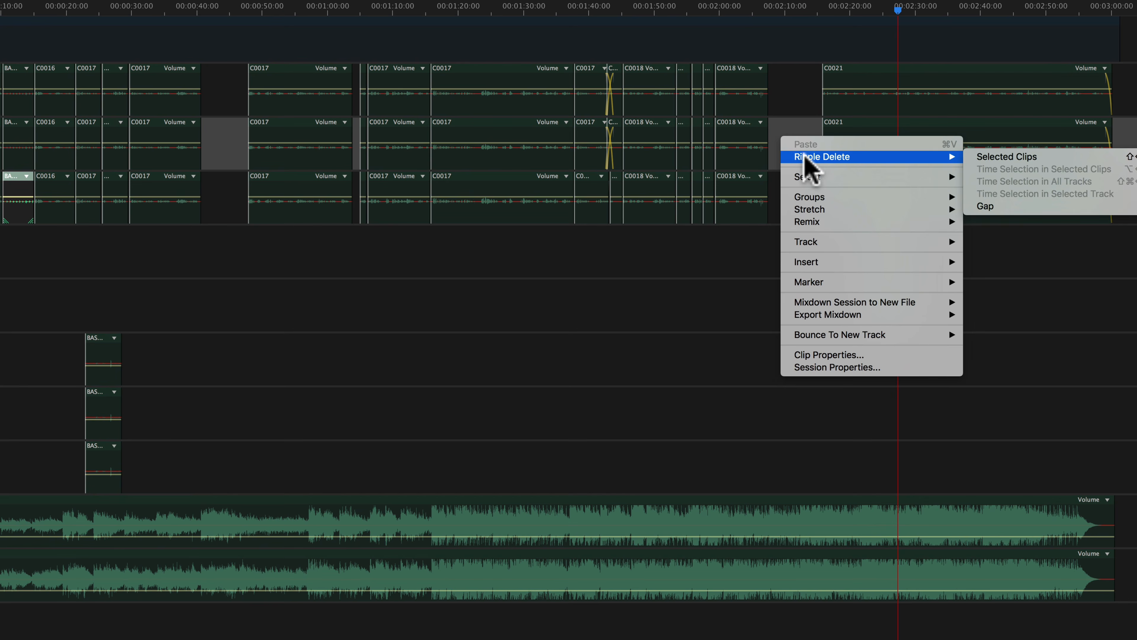
mouse_move(805, 241)
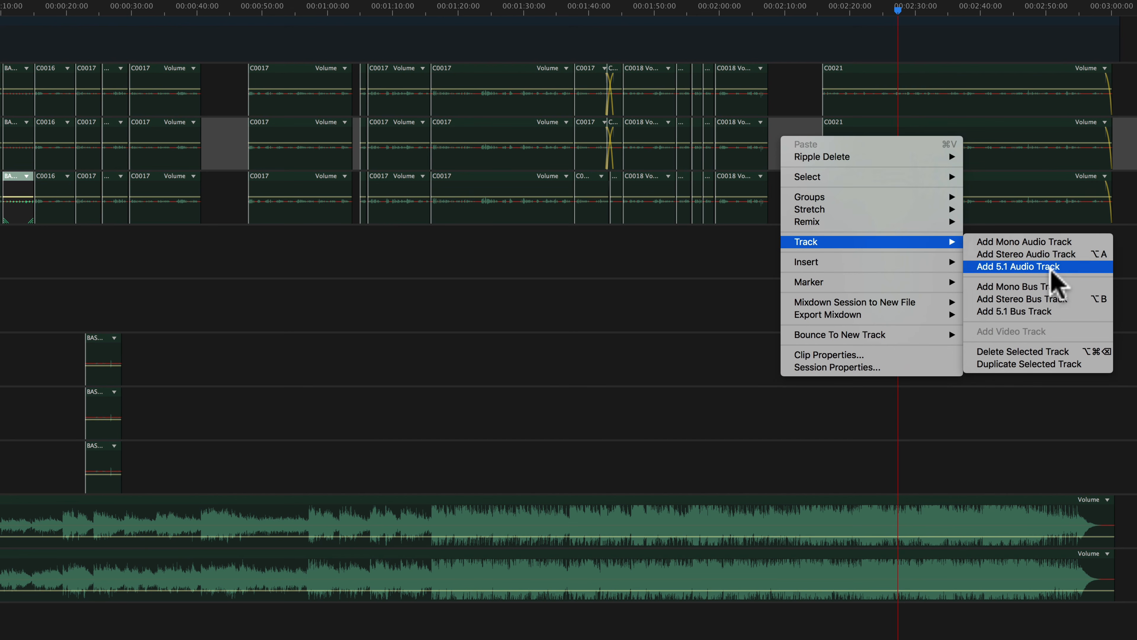
click(1068, 353)
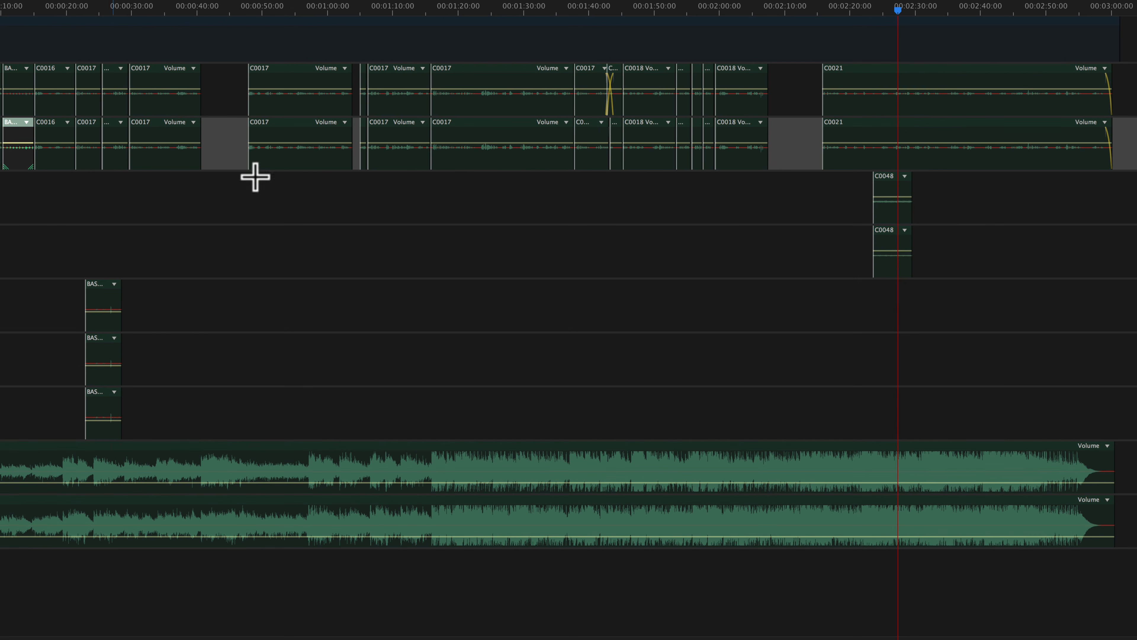
right_click(218, 142)
mouse_move(288, 308)
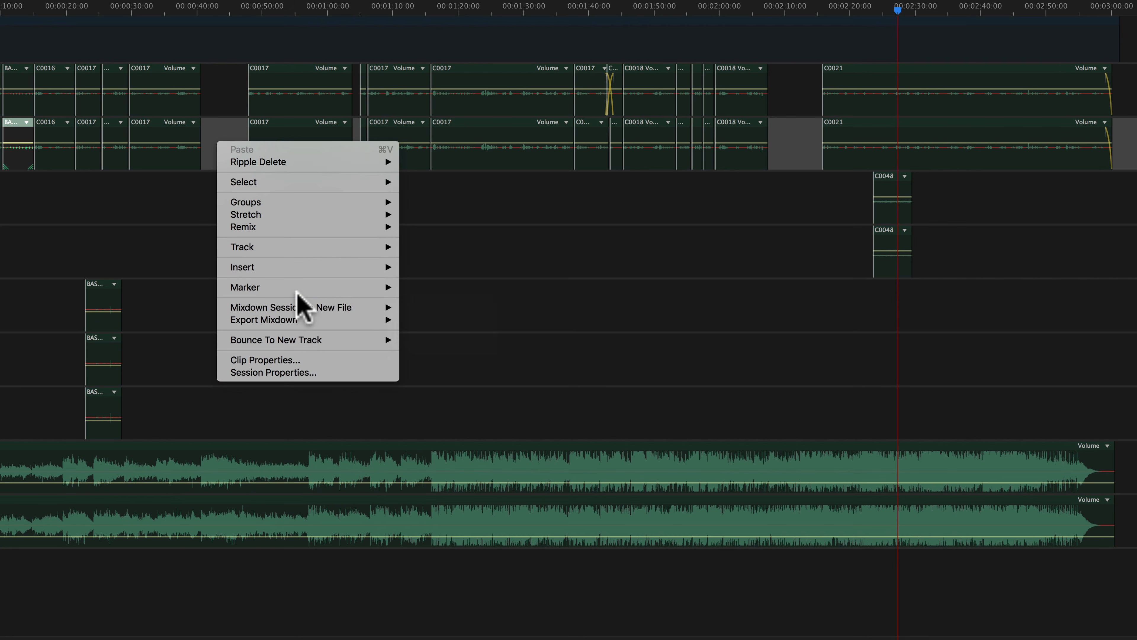
mouse_move(304, 246)
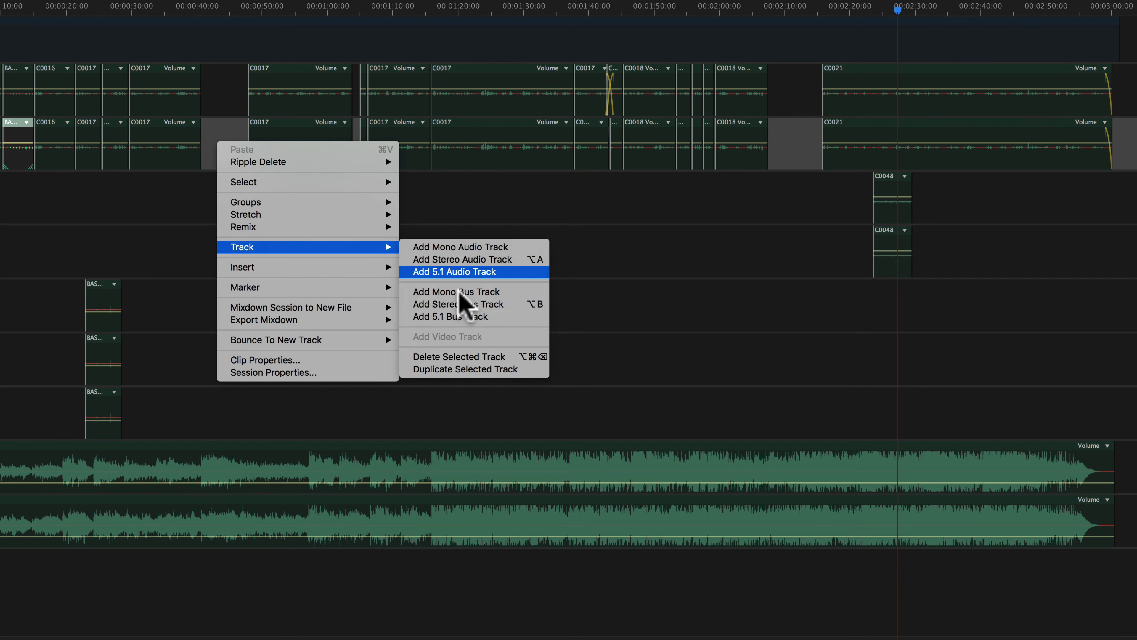
click(470, 358)
Delete the duplicate Audio 7 and Audio 9 tracks, keeping the matching clip on Audio 11
click(3, 282)
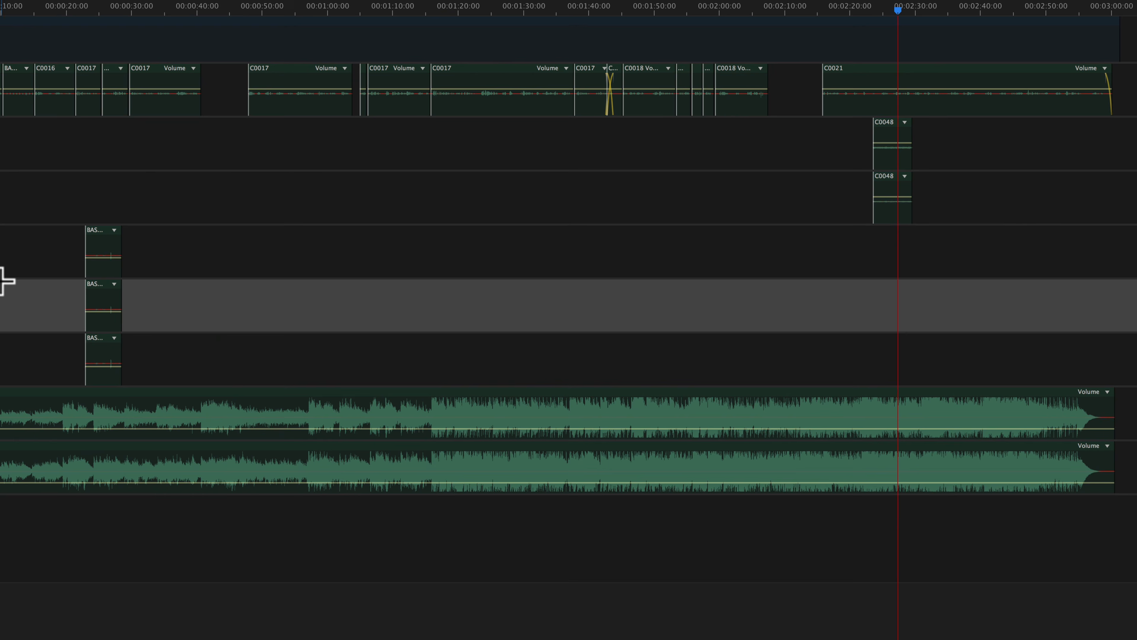
click(0, 265)
right_click(0, 268)
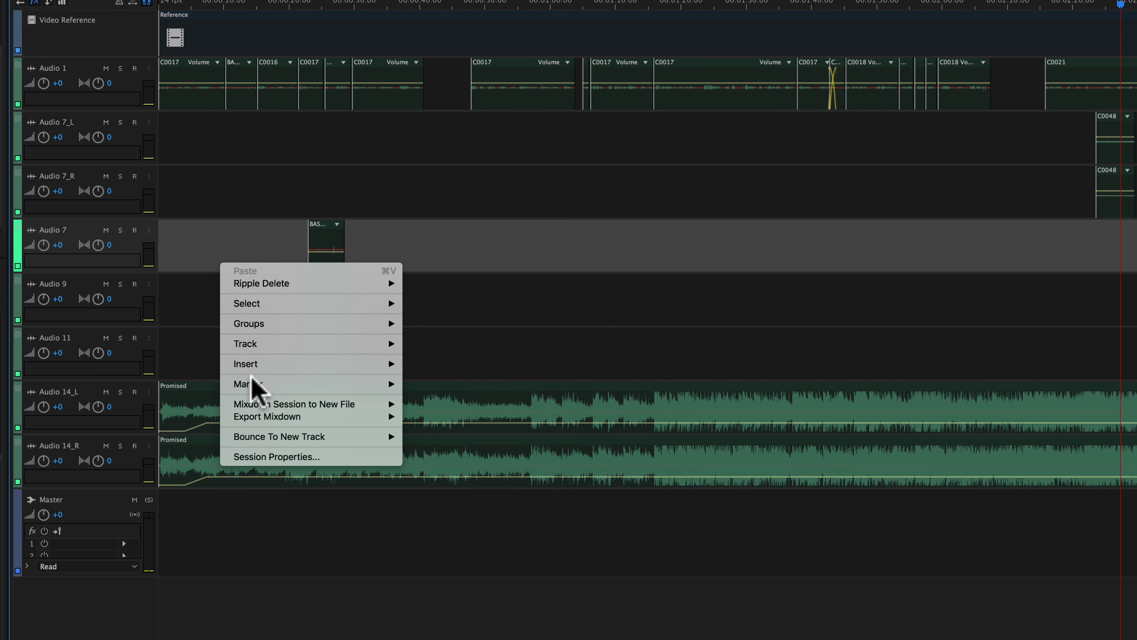
mouse_move(315, 434)
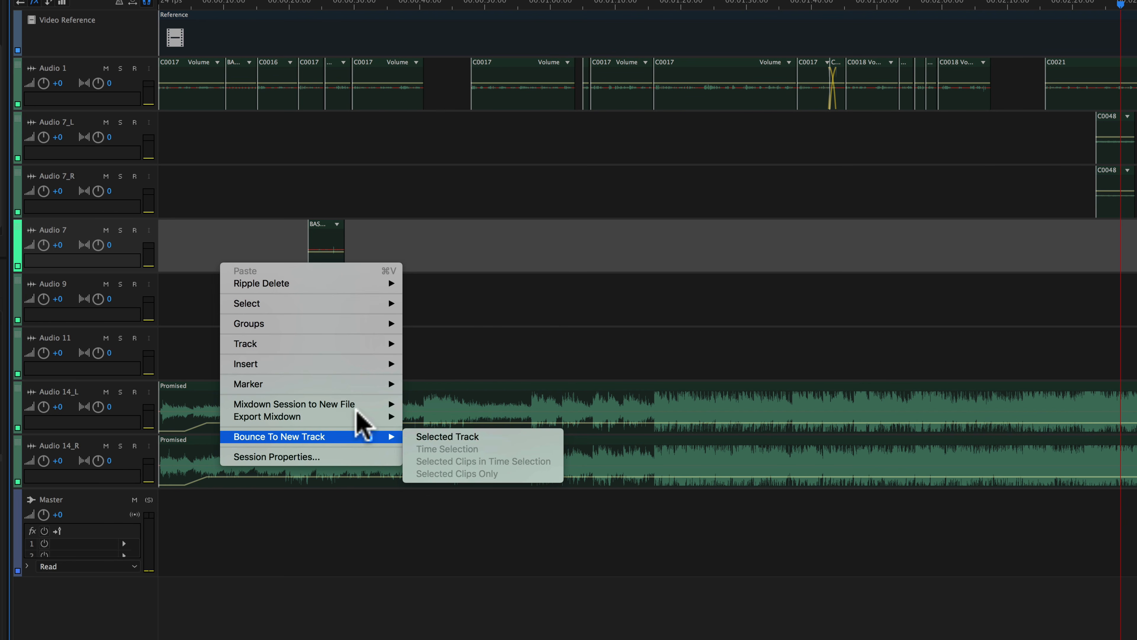
mouse_move(358, 344)
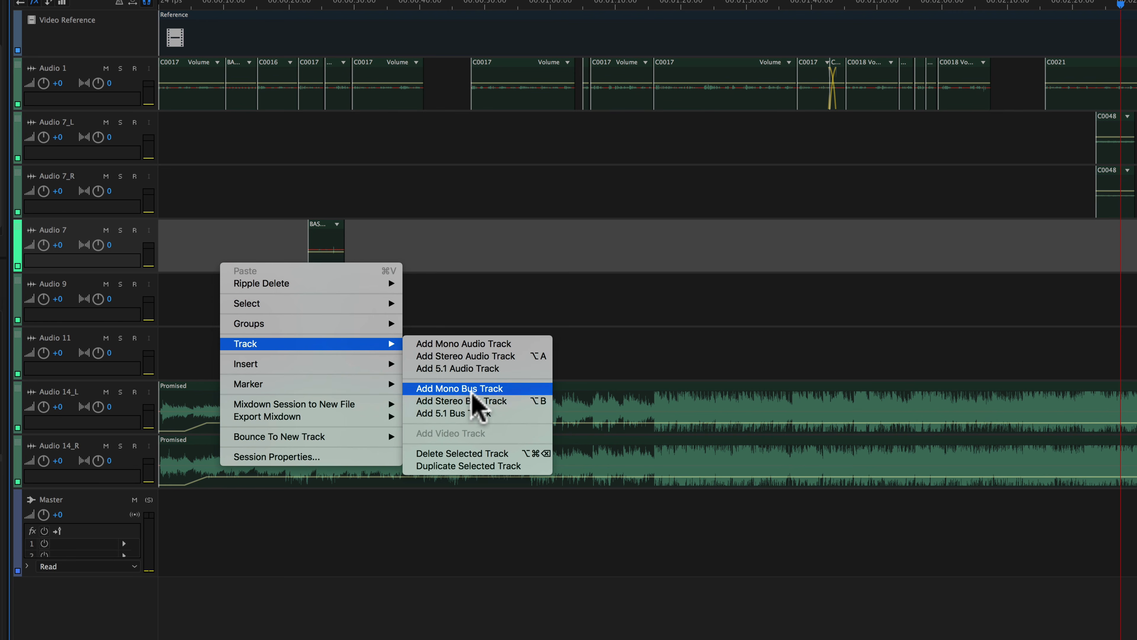
click(498, 453)
right_click(265, 249)
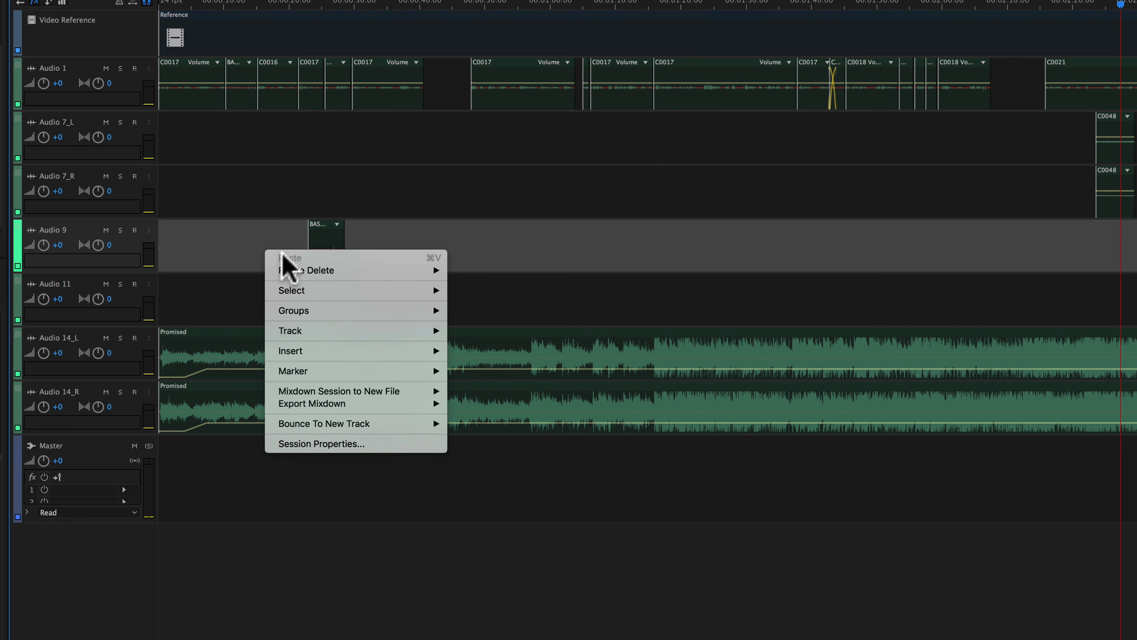
mouse_move(332, 351)
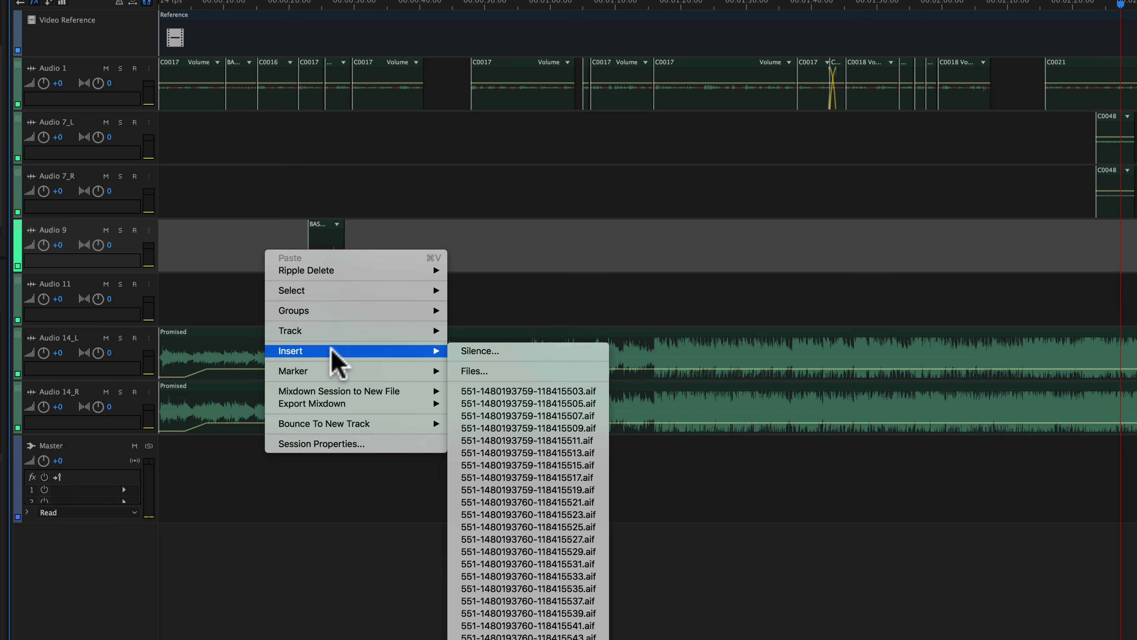
mouse_move(337, 331)
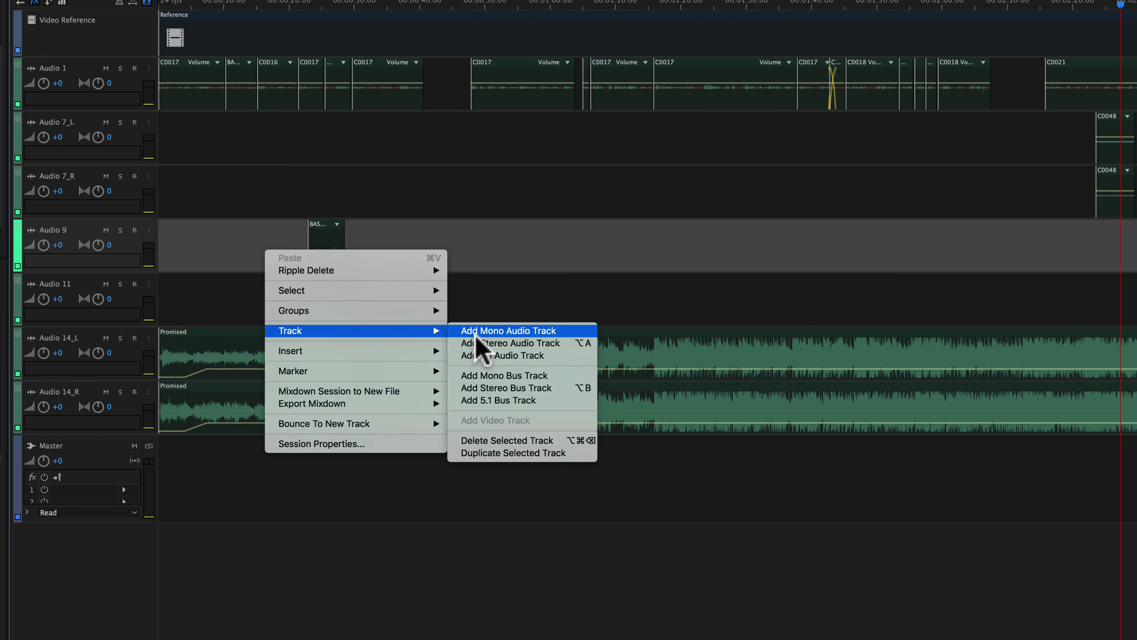
click(495, 439)
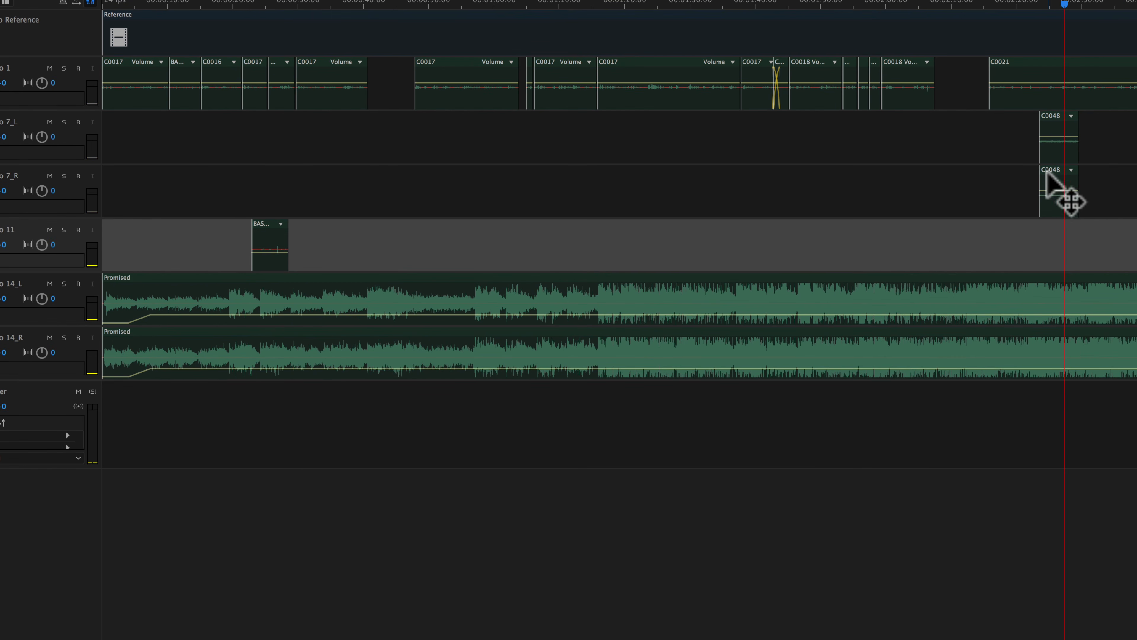
Delete the Audio 7_L track so that only Audio 7_R holds the C0048 clip
right_click(180, 150)
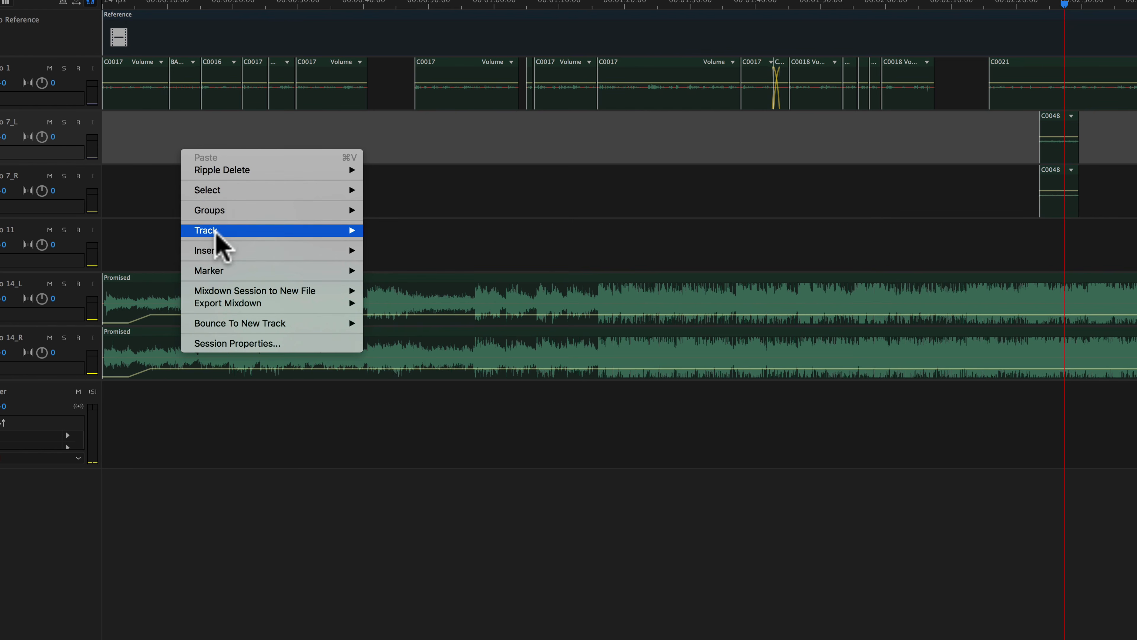
mouse_move(216, 230)
click(421, 337)
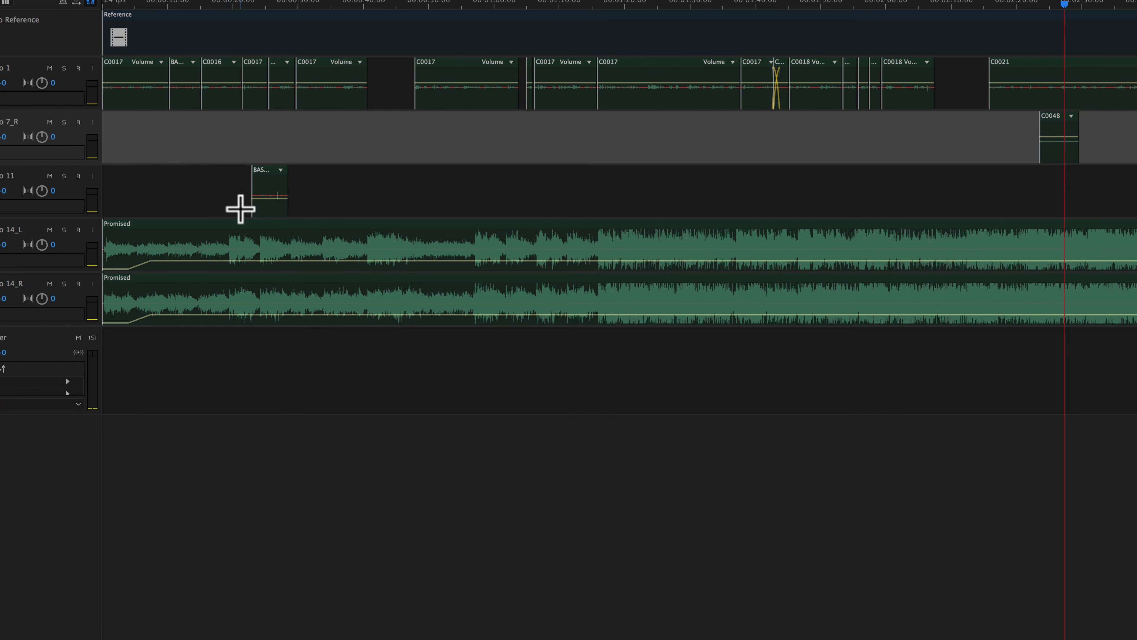
Move the playhead to 00:00:20:13 and fit the timeline view to the full session length
click(237, 4)
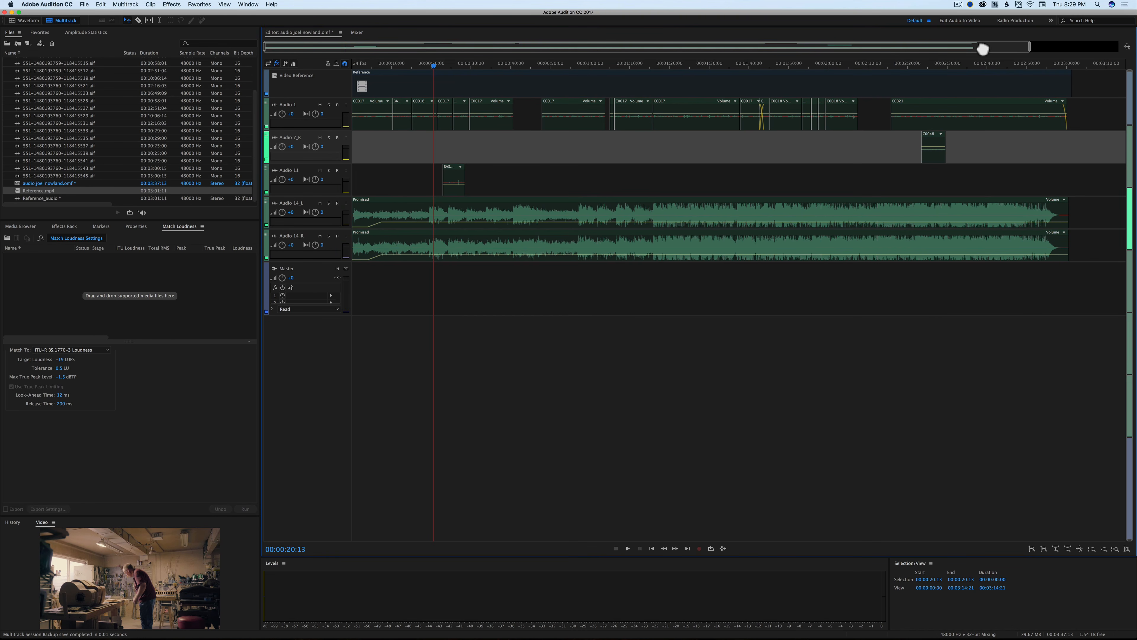
drag(1028, 48, 571, 39)
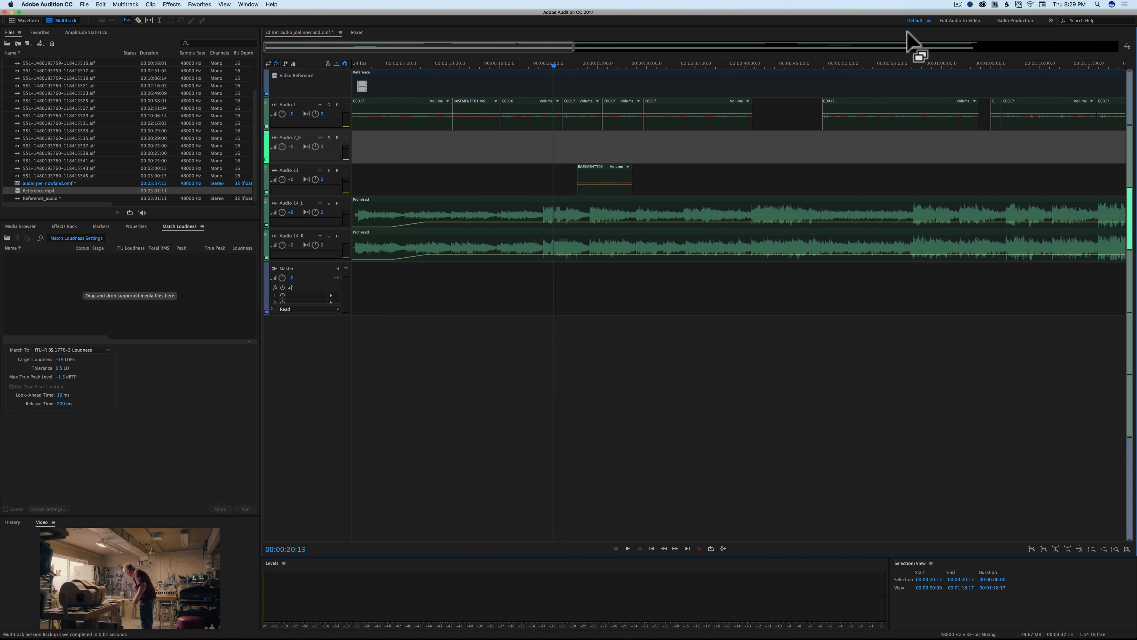
drag(574, 47, 1117, 48)
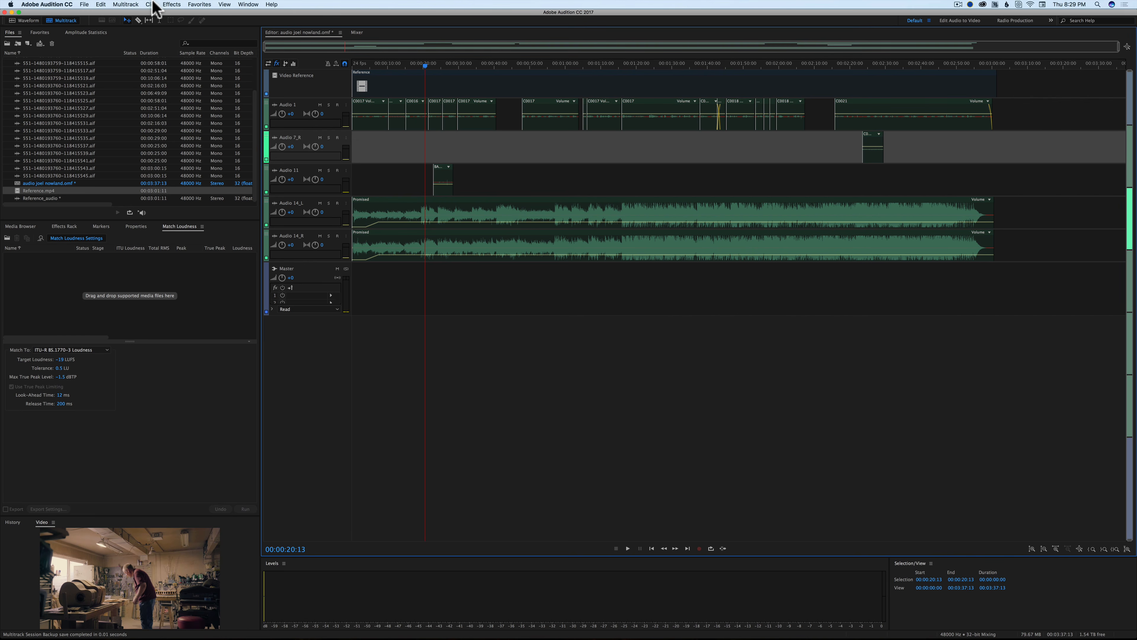
Add a mono audio track directly below Audio 7_R
click(133, 4)
mouse_move(147, 14)
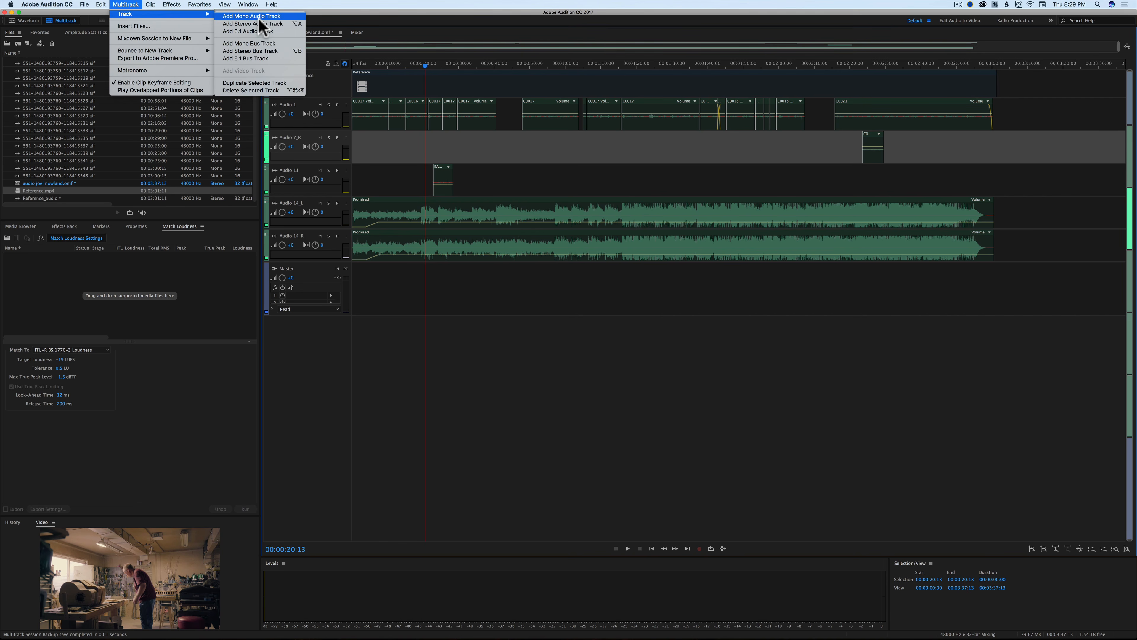
click(272, 18)
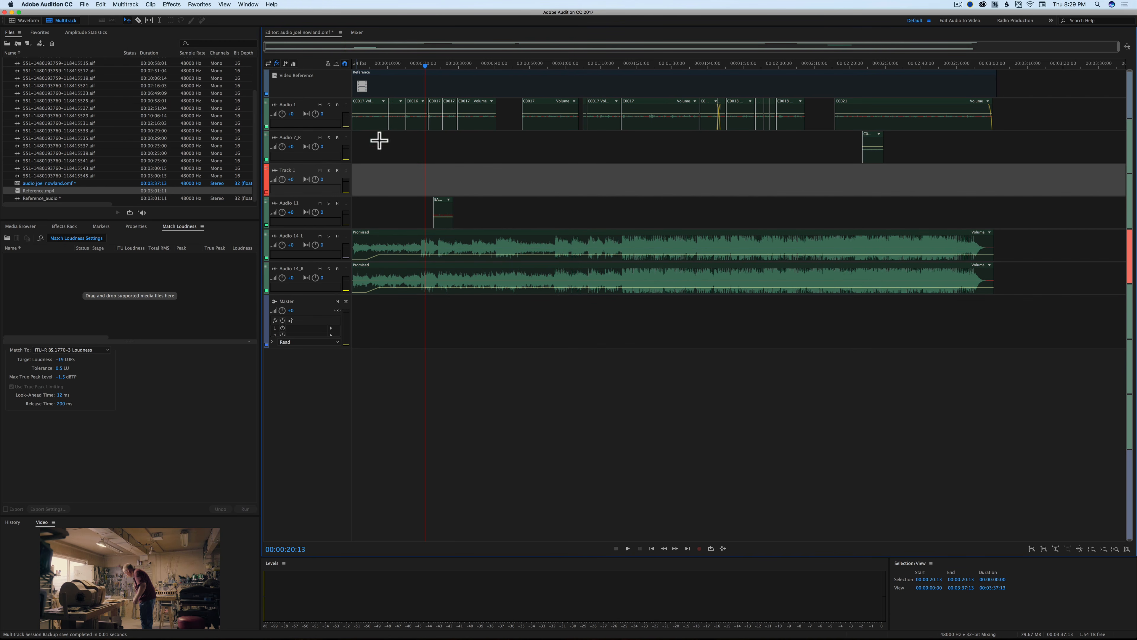
Play the second clip on Audio 1 from 00:00:10:05 to about 00:00:16:00, and undo the addition of the mono track
click(397, 116)
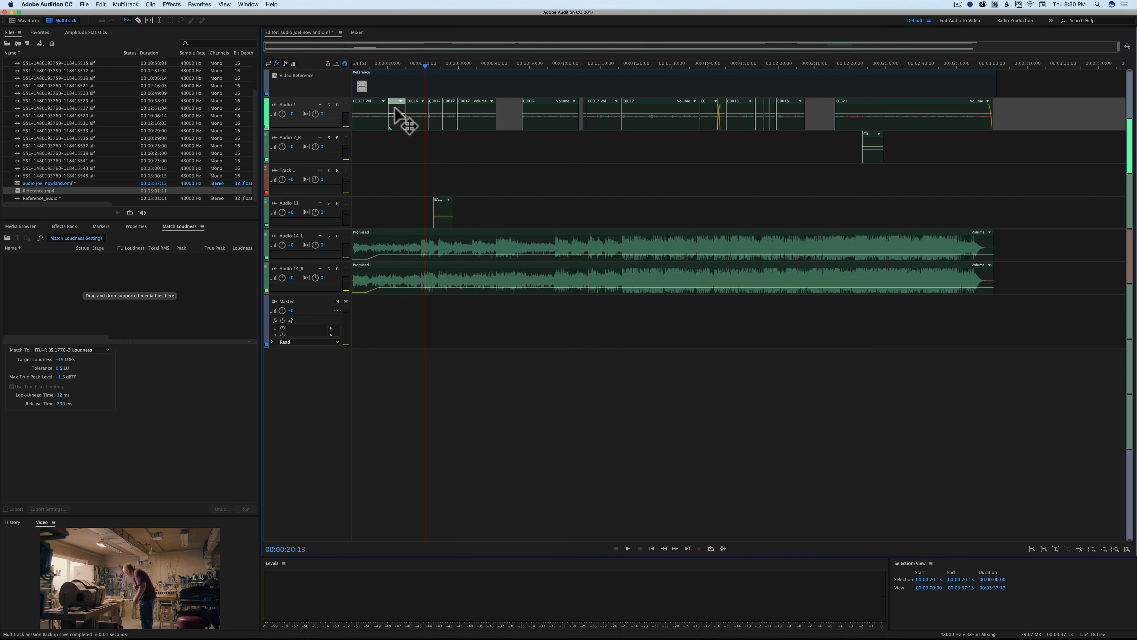
click(388, 64)
key(space)
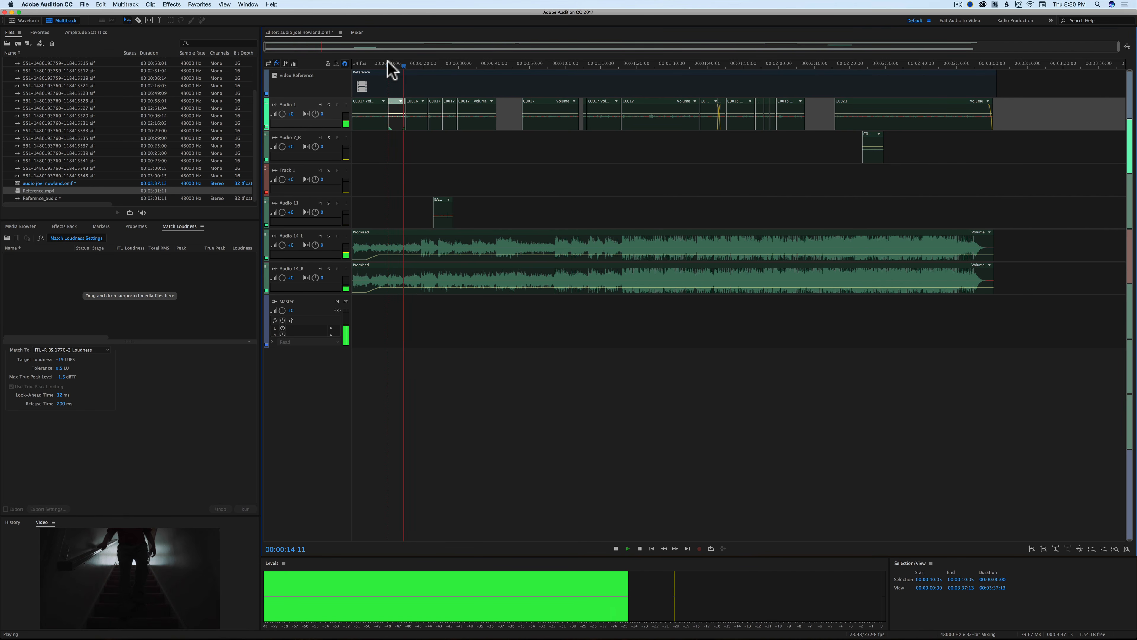
key(space)
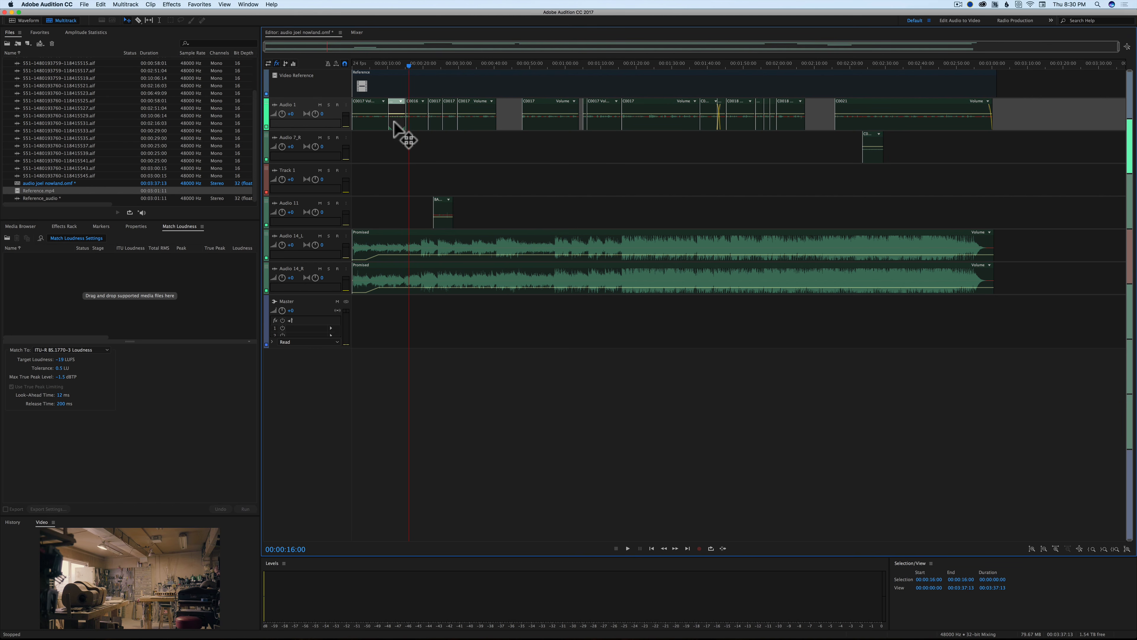
mouse_move(393, 121)
mouse_down()
mouse_move(392, 175)
mouse_move(393, 121)
mouse_up()
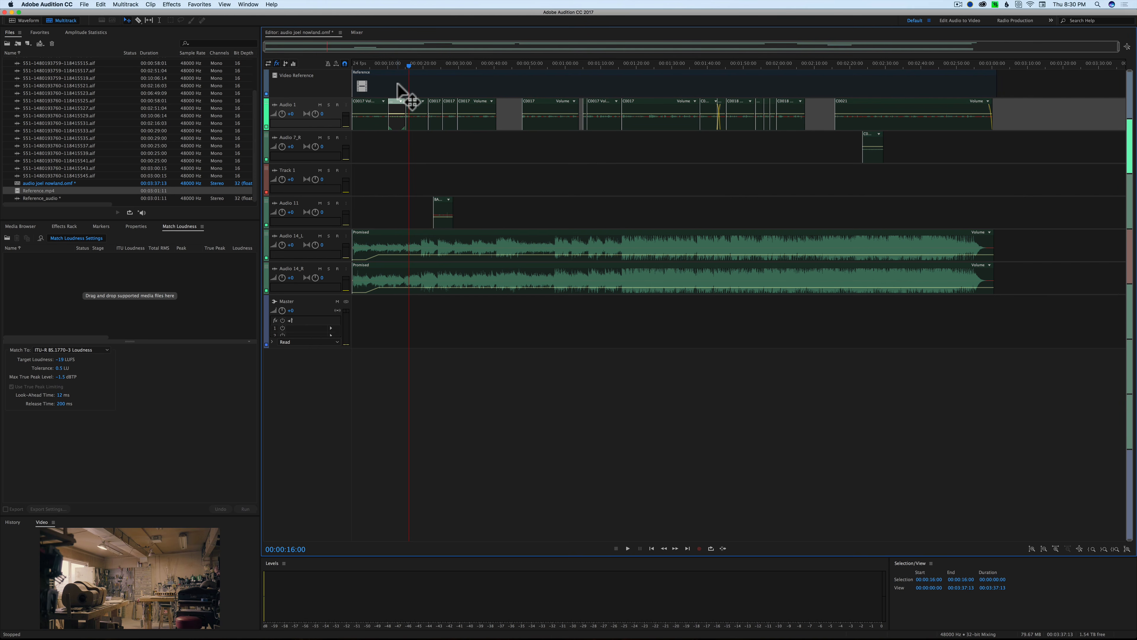
key(super+z)
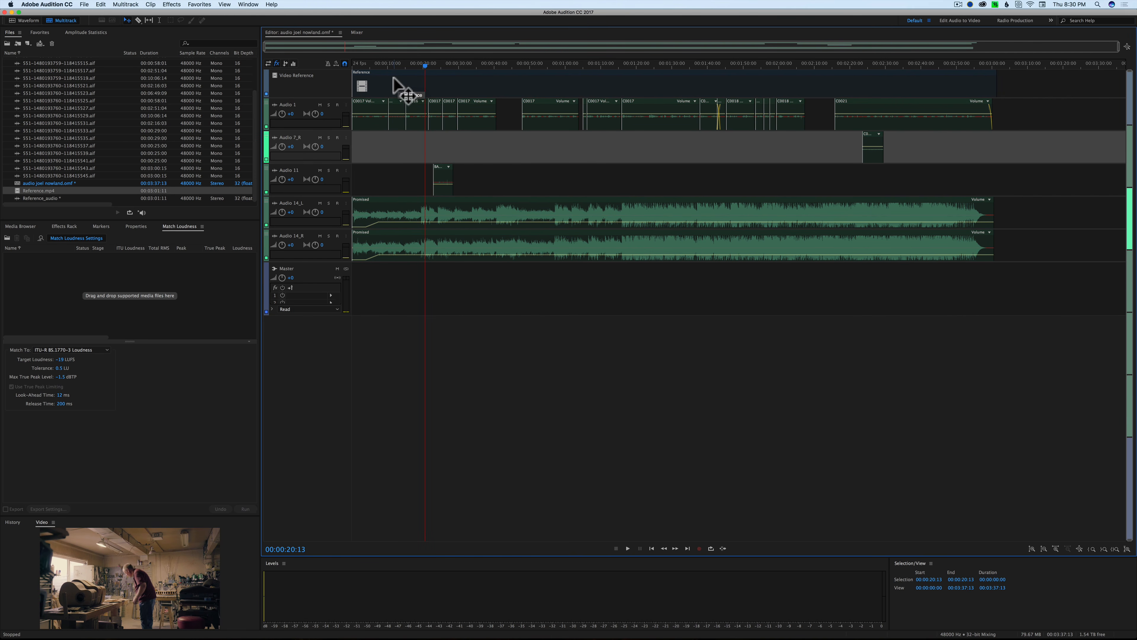
Add a new mono audio track between Audio 7_R and Audio 11
click(129, 3)
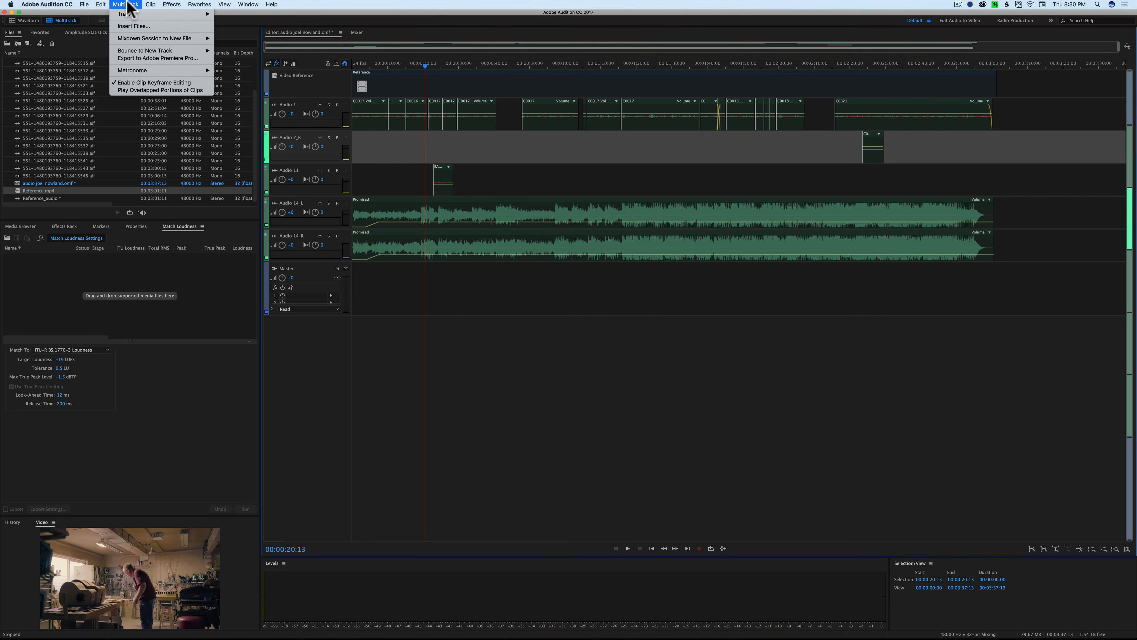
mouse_move(151, 13)
click(256, 16)
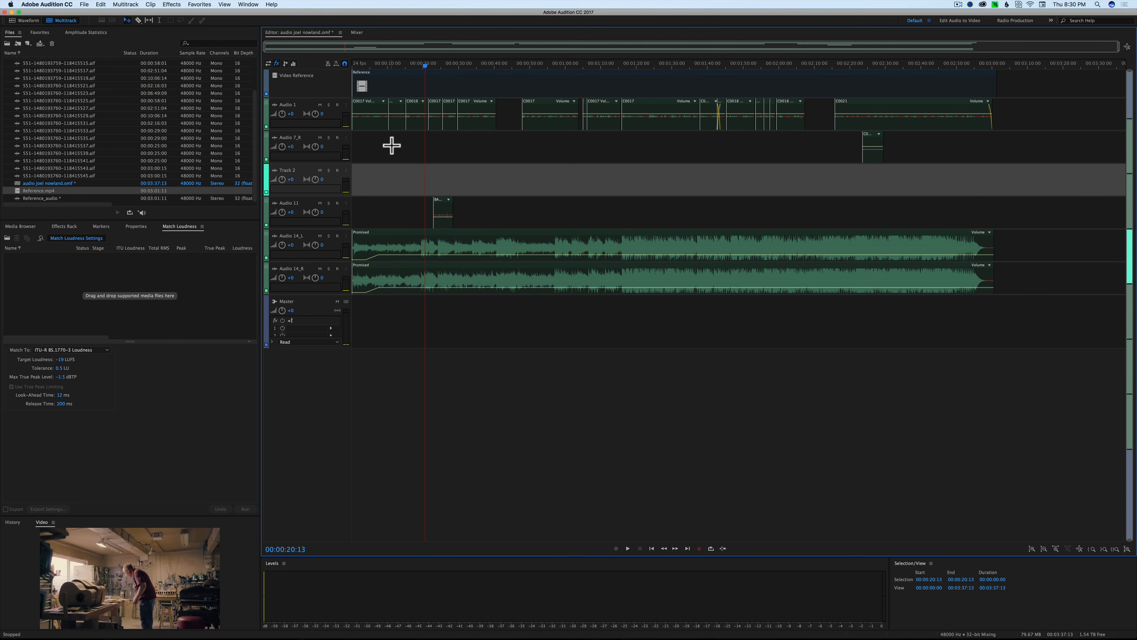
Lock the second clip on Audio 1 in time and move it straight down onto Track 2
click(397, 109)
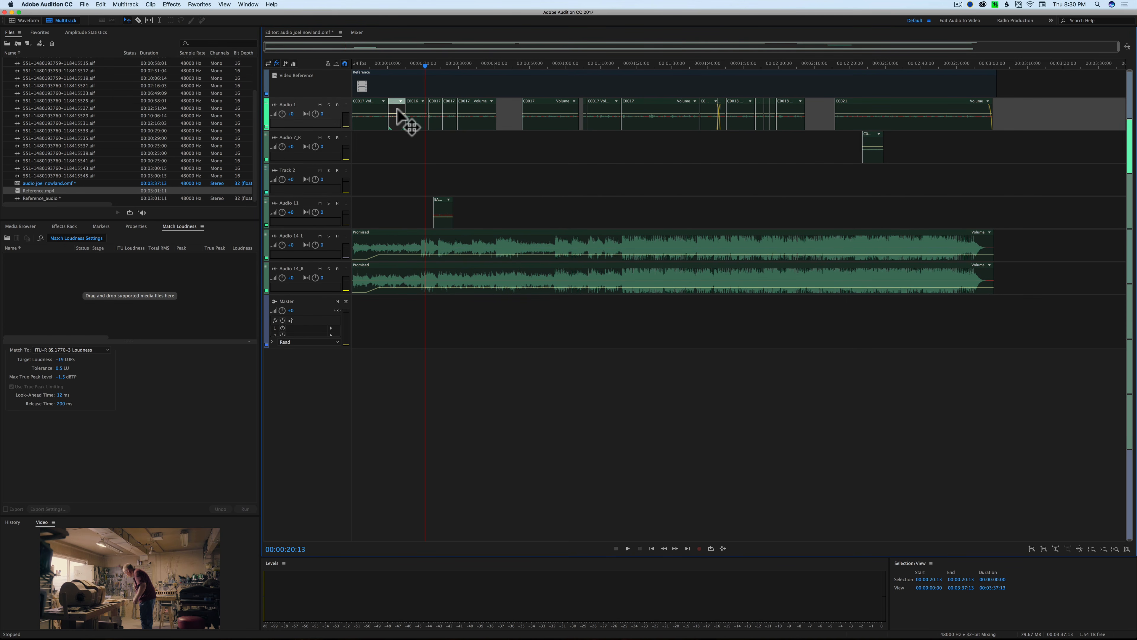
right_click(400, 116)
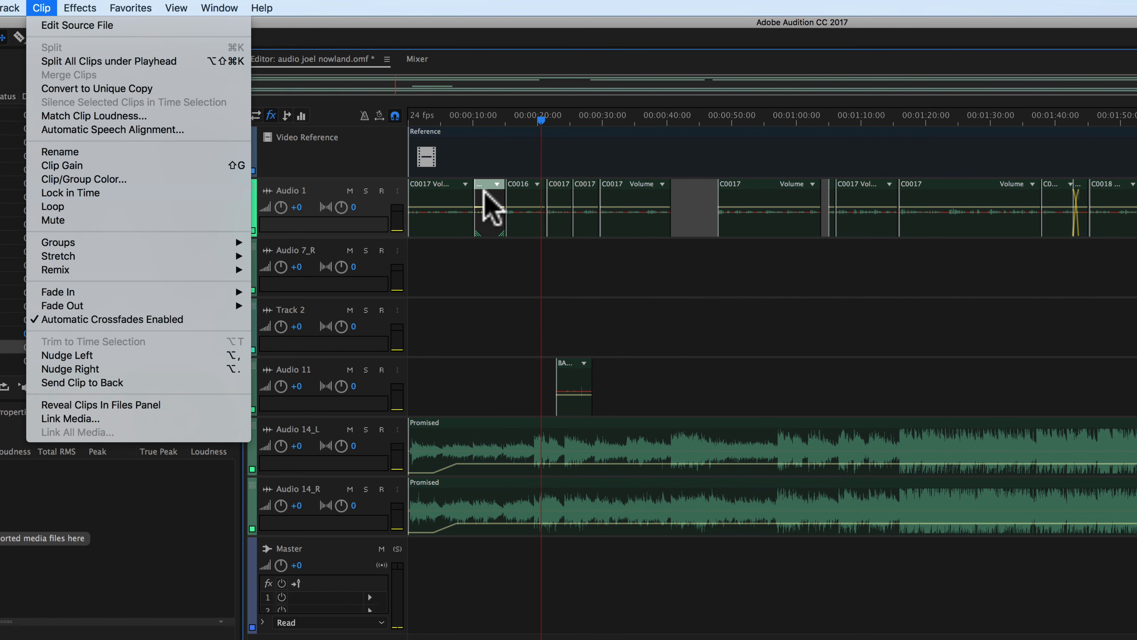
click(493, 208)
click(42, 8)
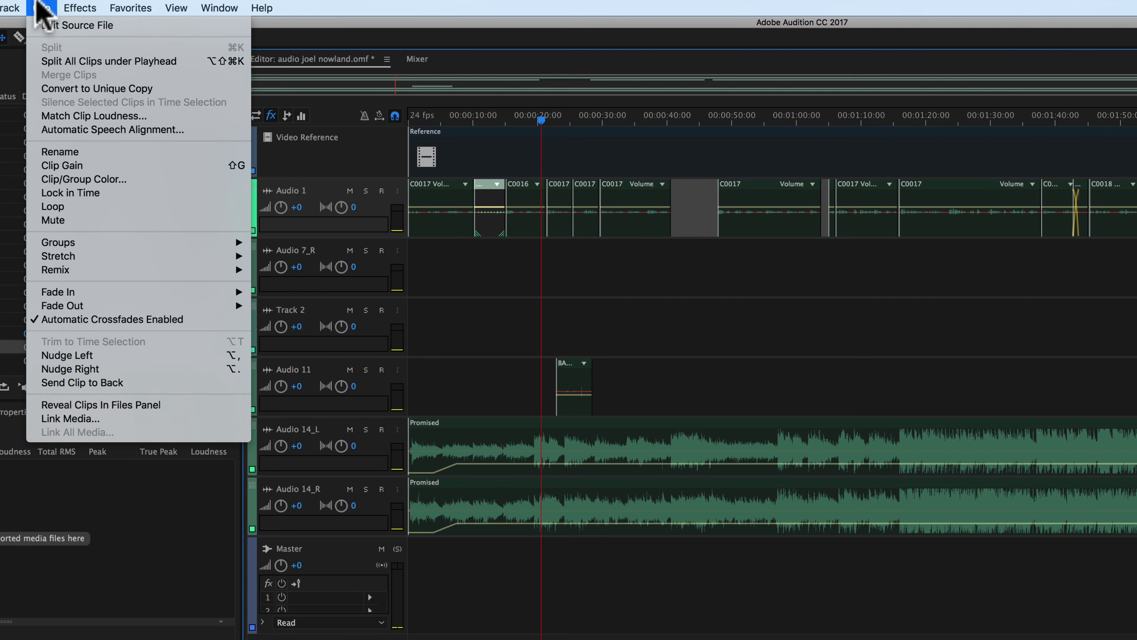
click(70, 192)
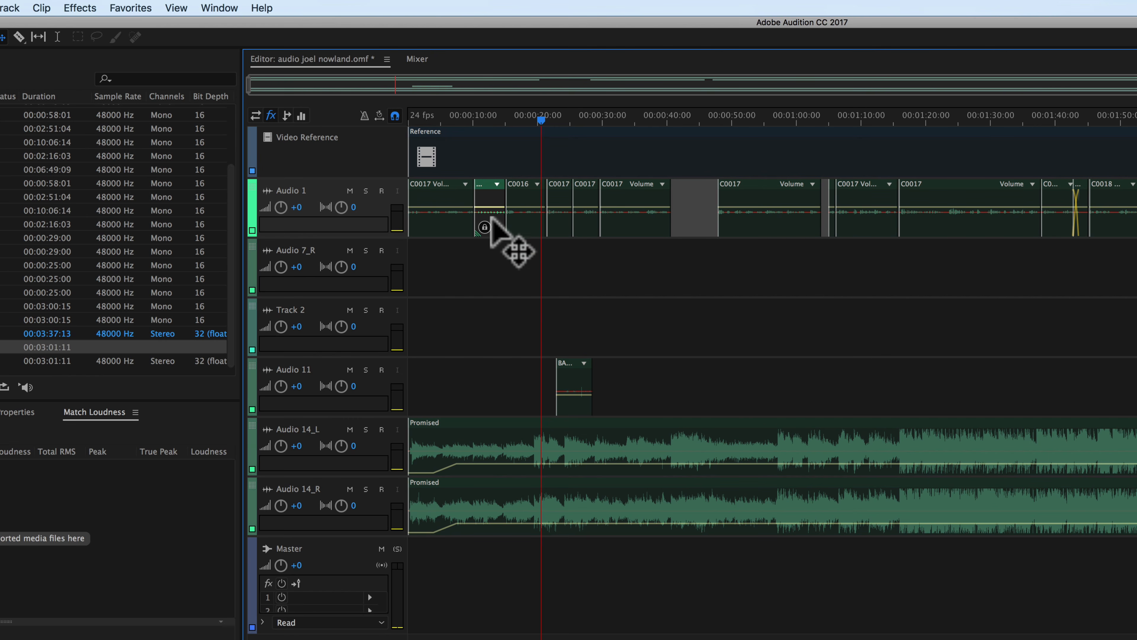
drag(491, 218, 487, 313)
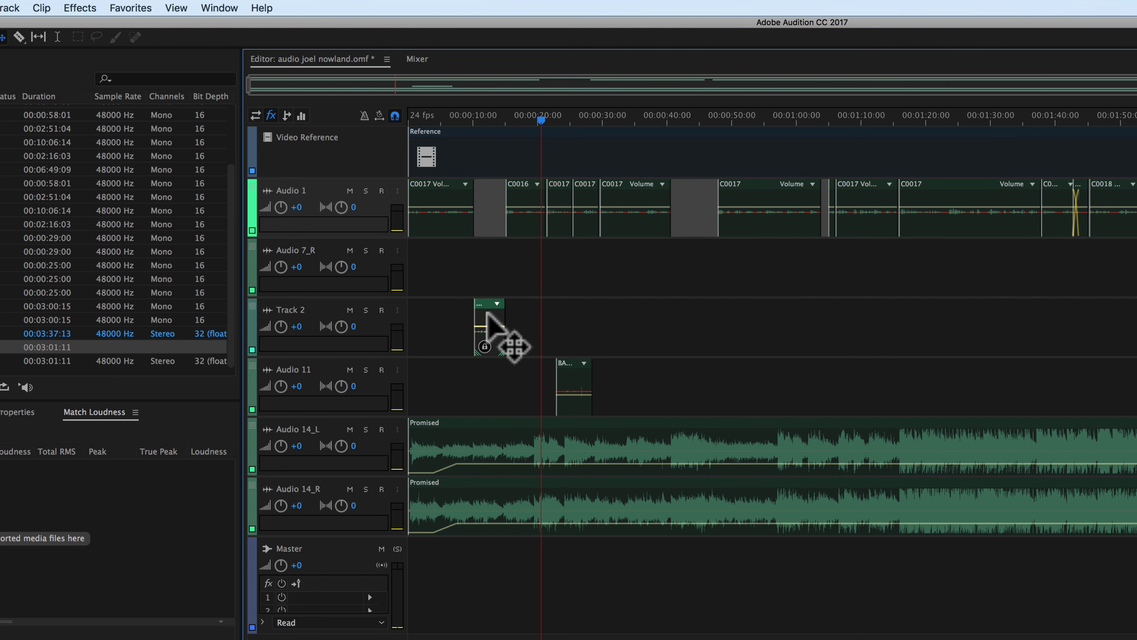
drag(487, 314, 459, 314)
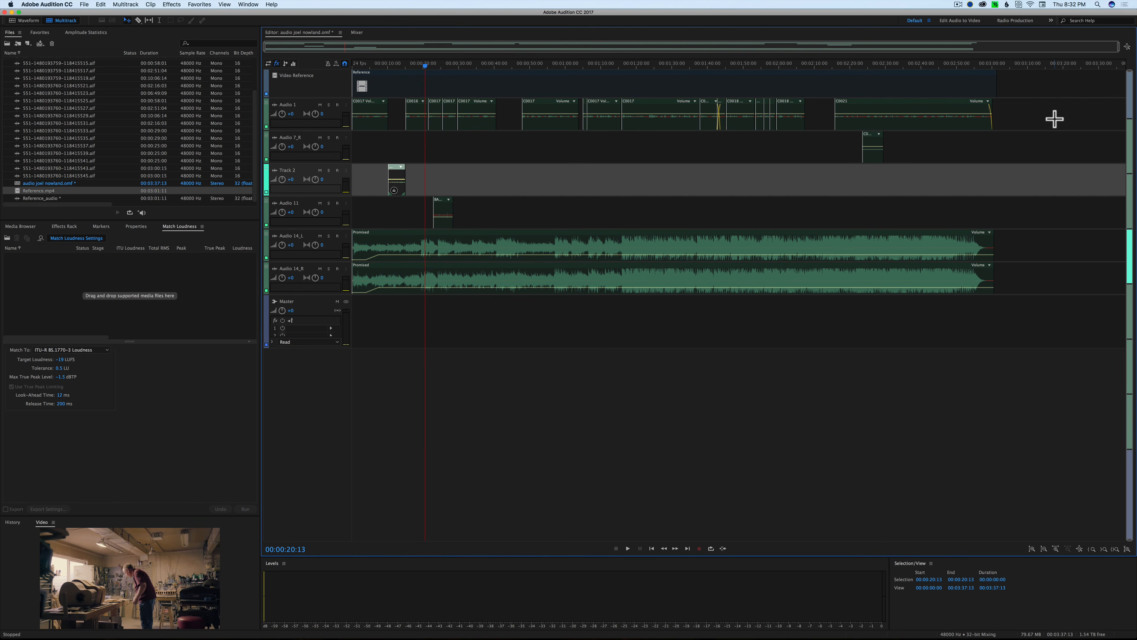
Lock all the clips on the audio tracks in time and deselect them
drag(1060, 118, 337, 315)
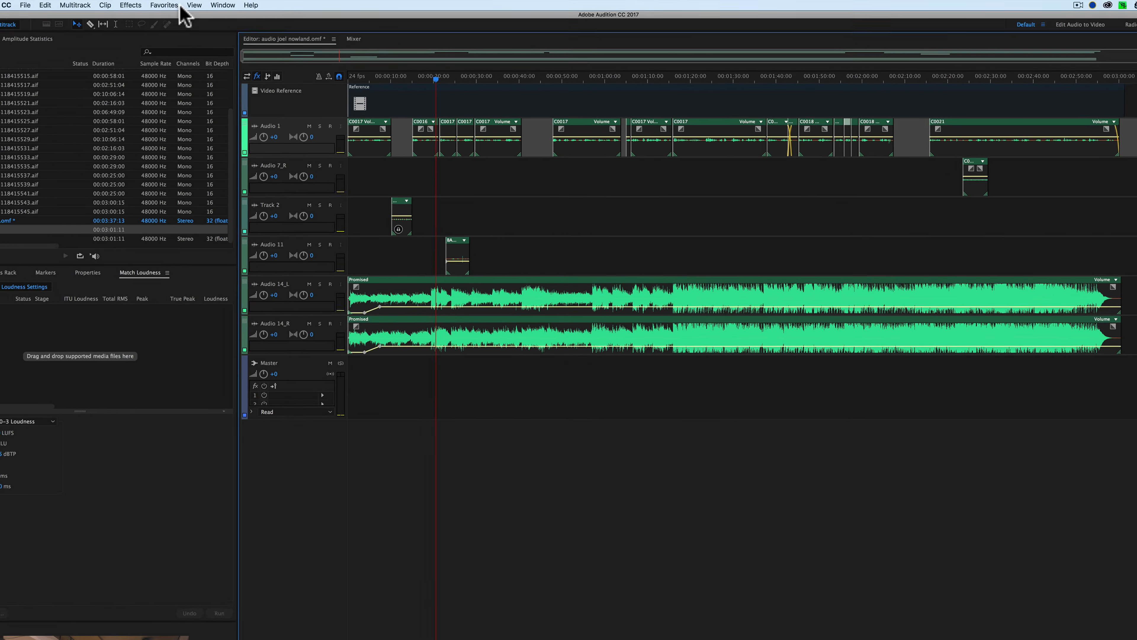
click(130, 5)
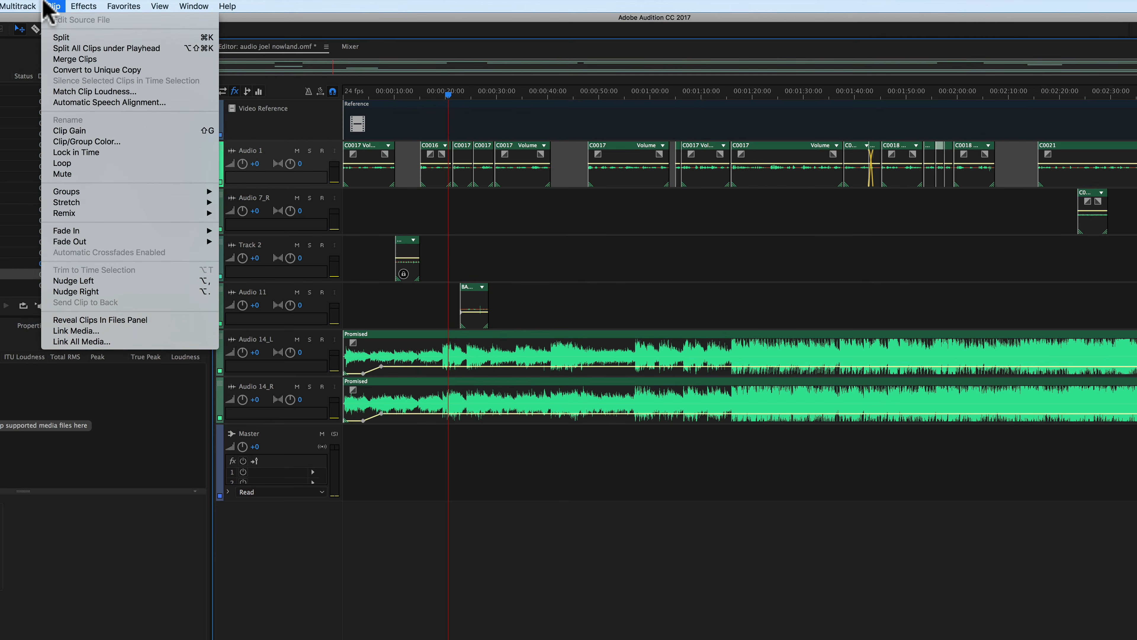
click(102, 151)
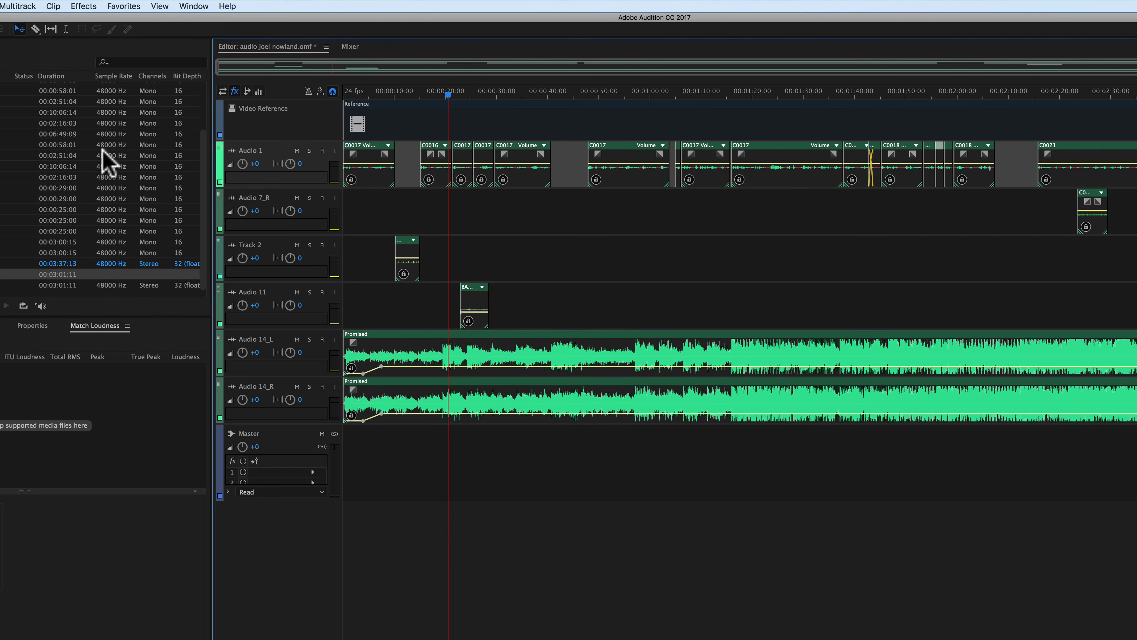
click(617, 306)
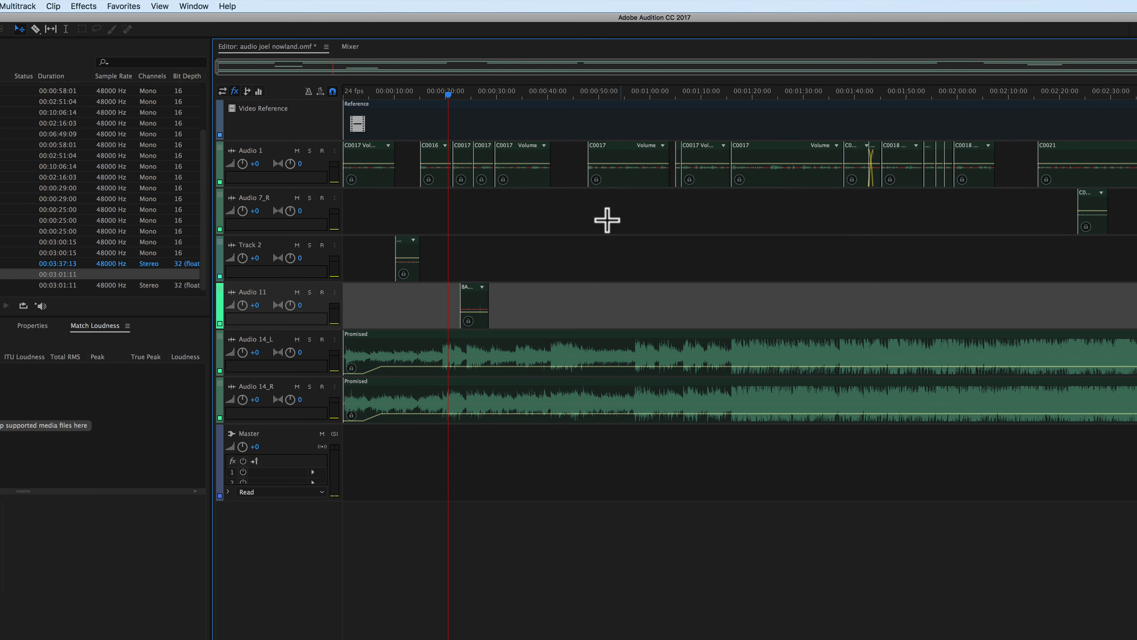
click(543, 247)
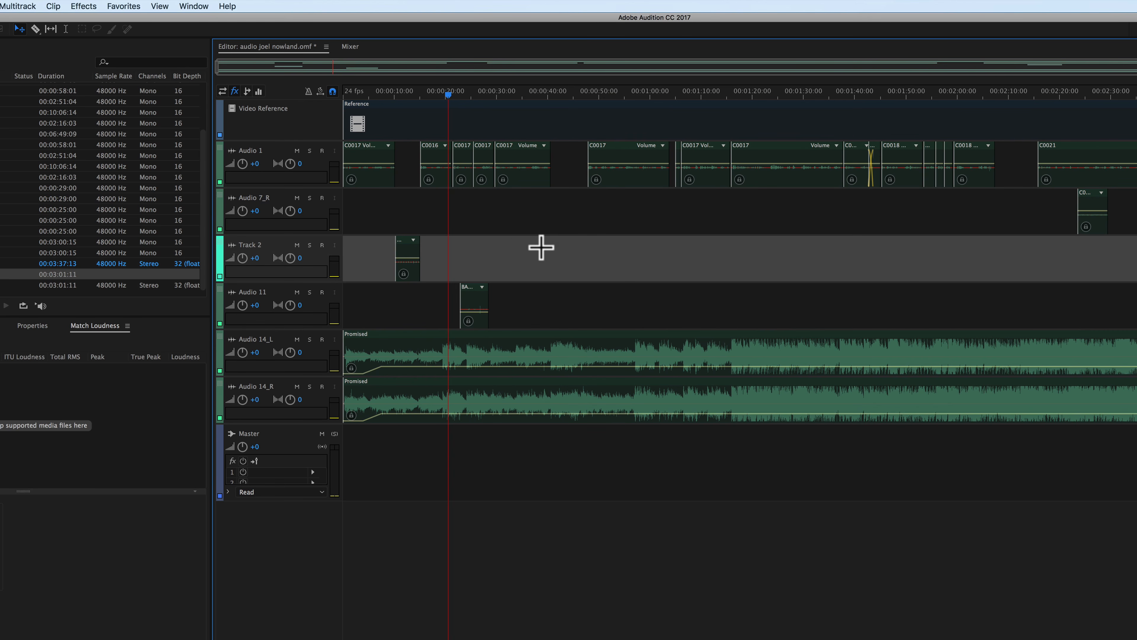
click(406, 217)
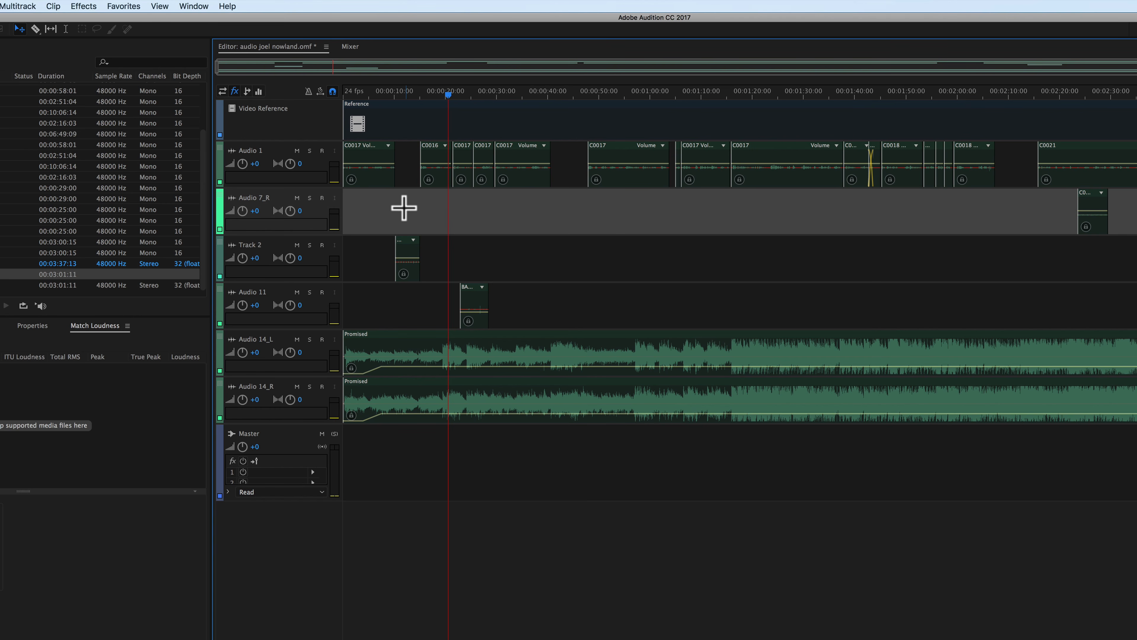
Rename track Audio 1 as Dx and track Audio 7_R as EFX1
click(245, 150)
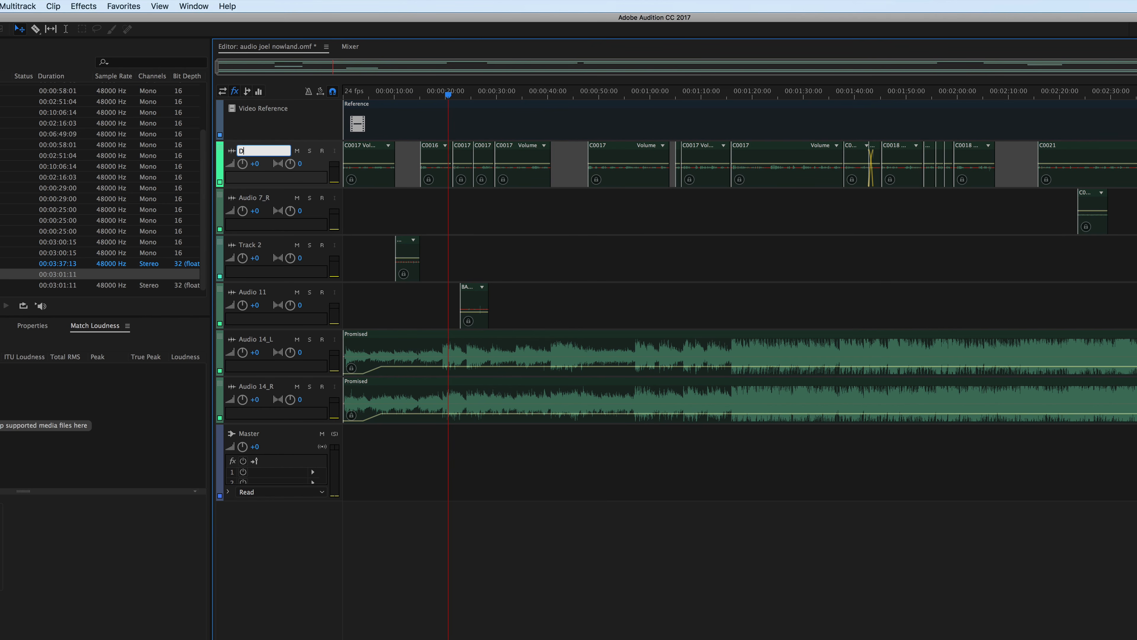
key(Return)
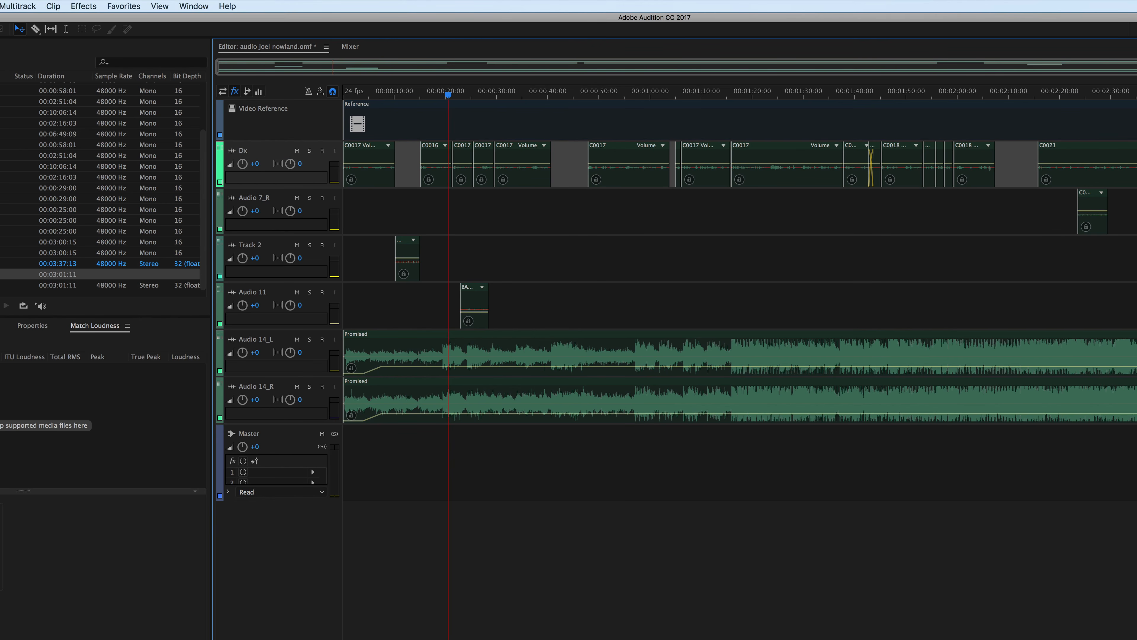
click(252, 197)
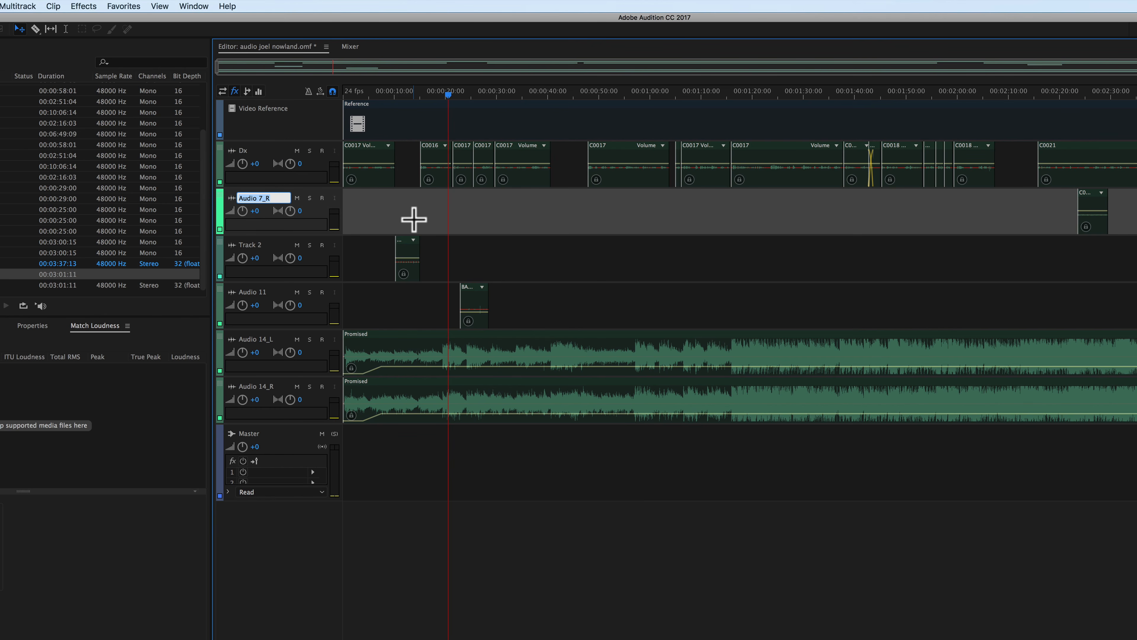
text(EFX1)
key(Return)
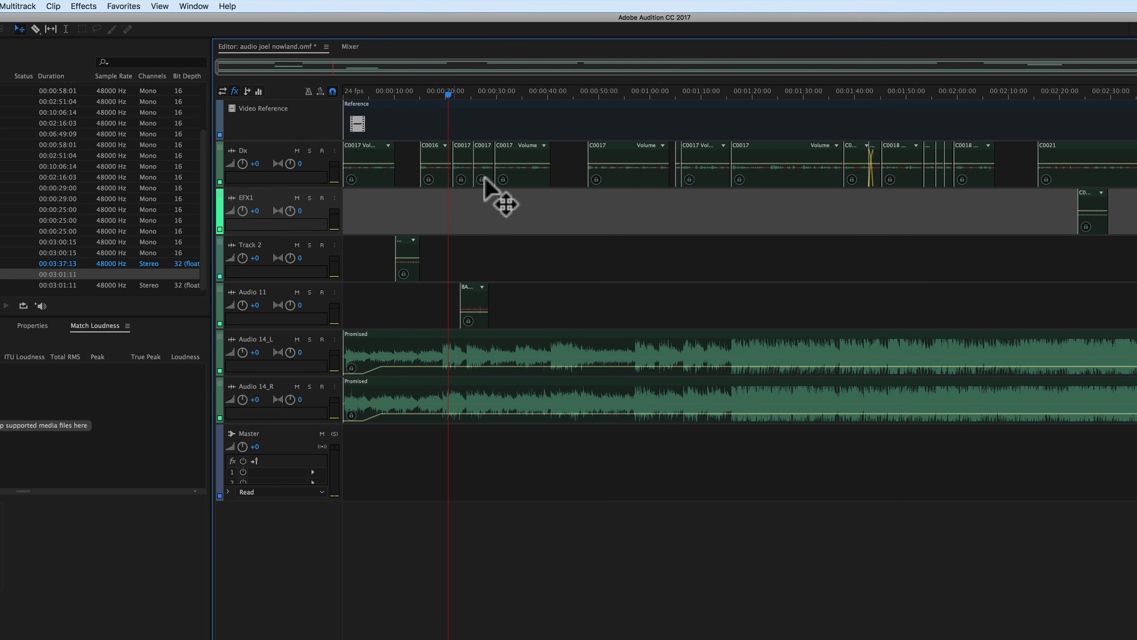
Rename Track 2 as EFX2 and track Audio 11 as EFX3
click(251, 244)
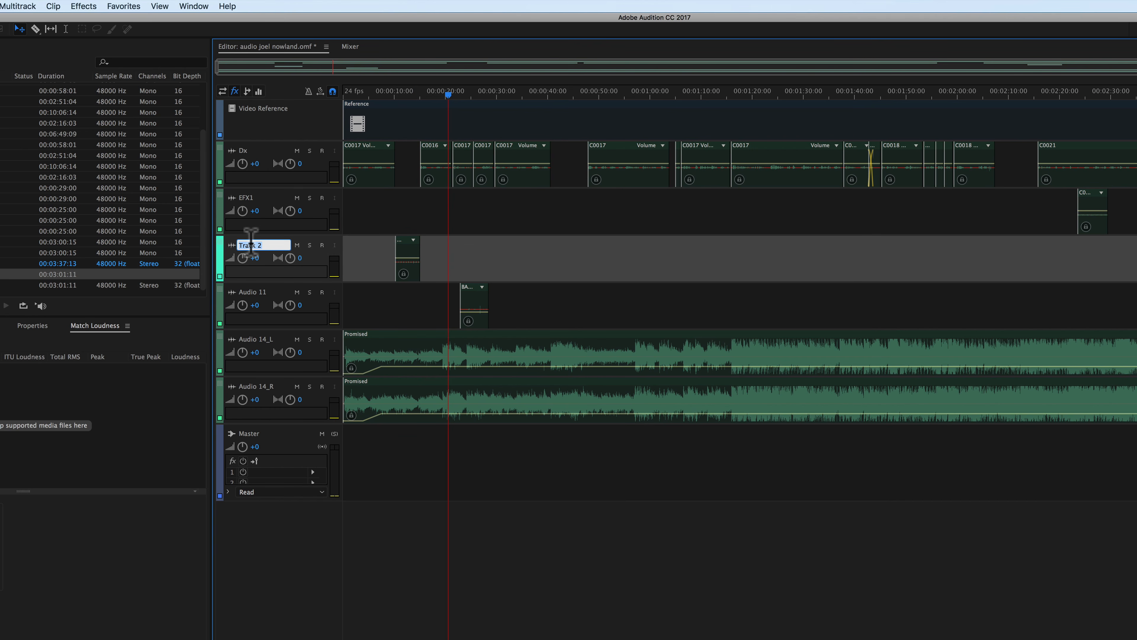
text(EFX2)
key(Return)
click(249, 292)
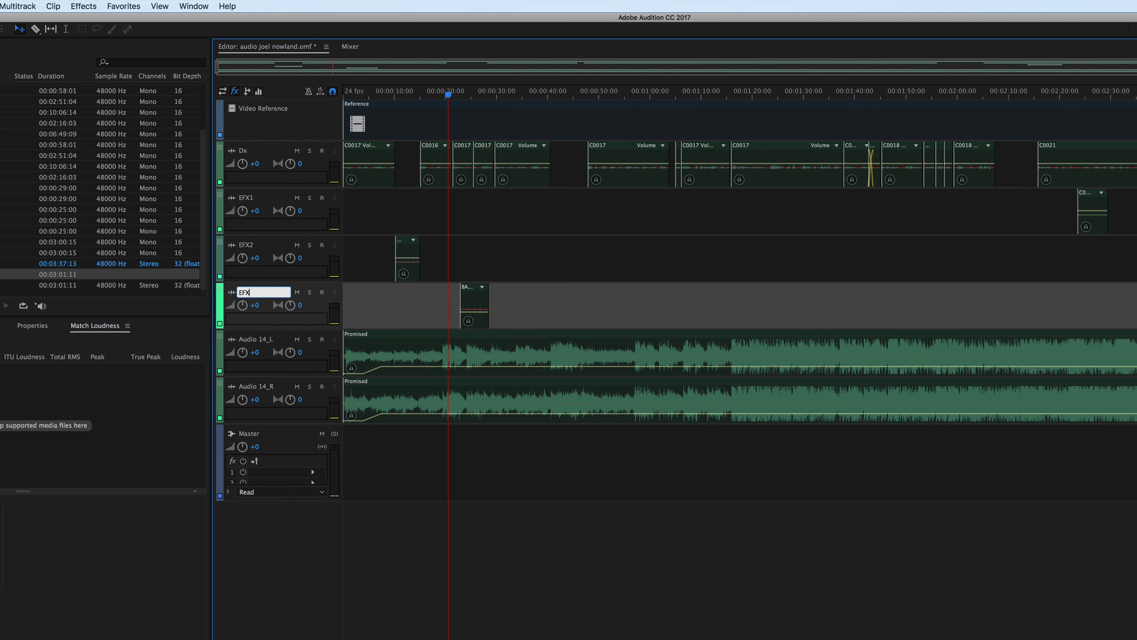
text(EFX3)
key(Return)
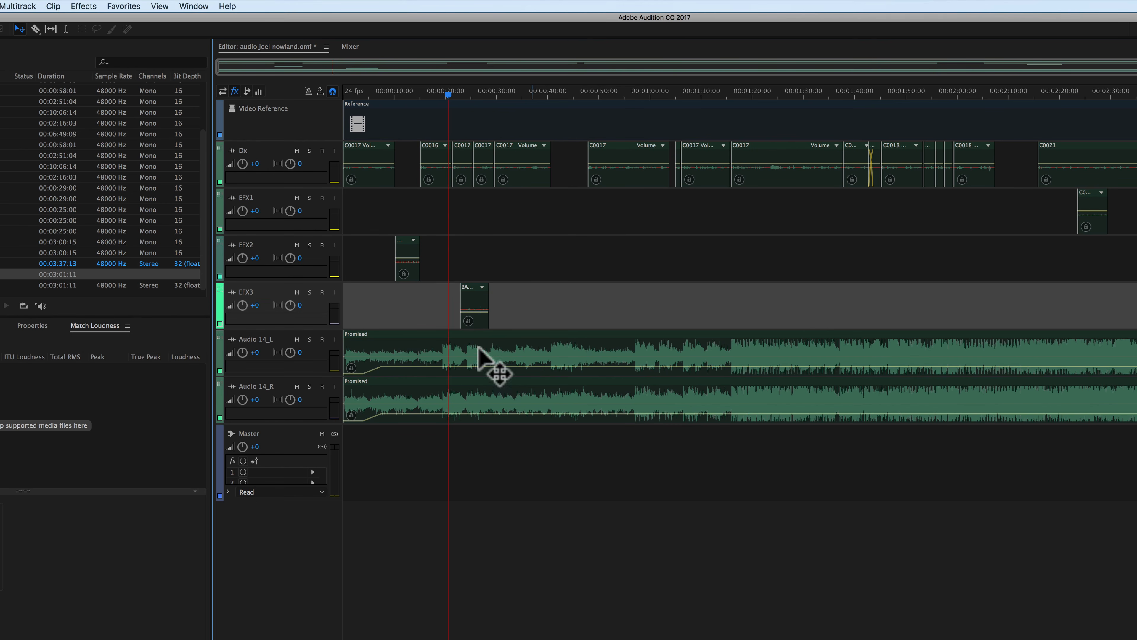
Rename the music tracks Audio 14_L and Audio 14_R as MXL and MxR
click(253, 339)
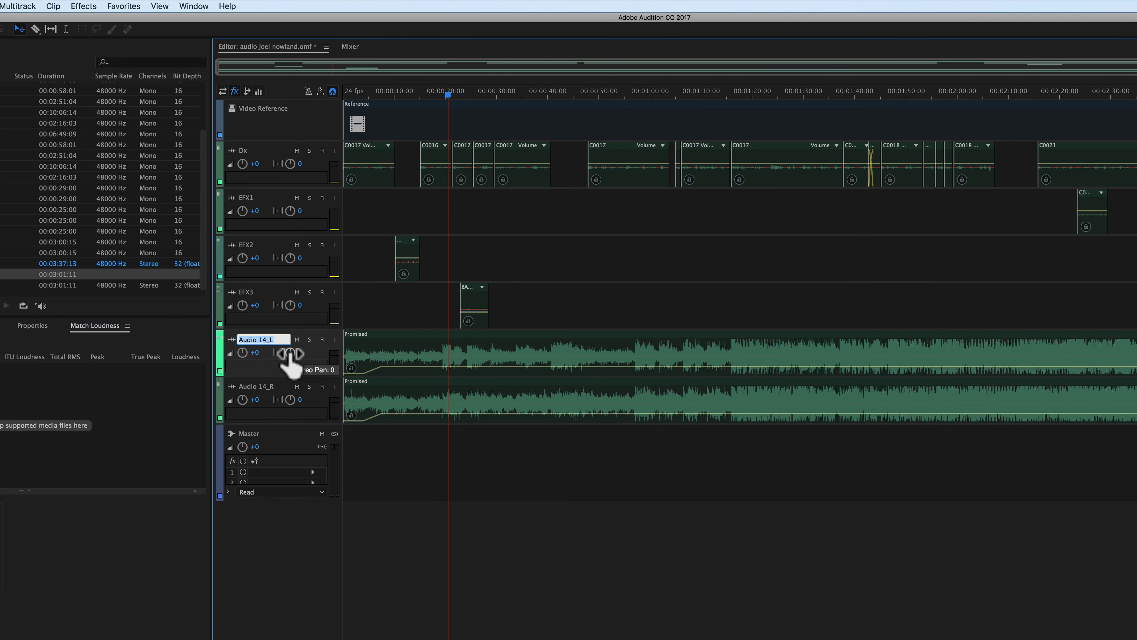
text(MX1)
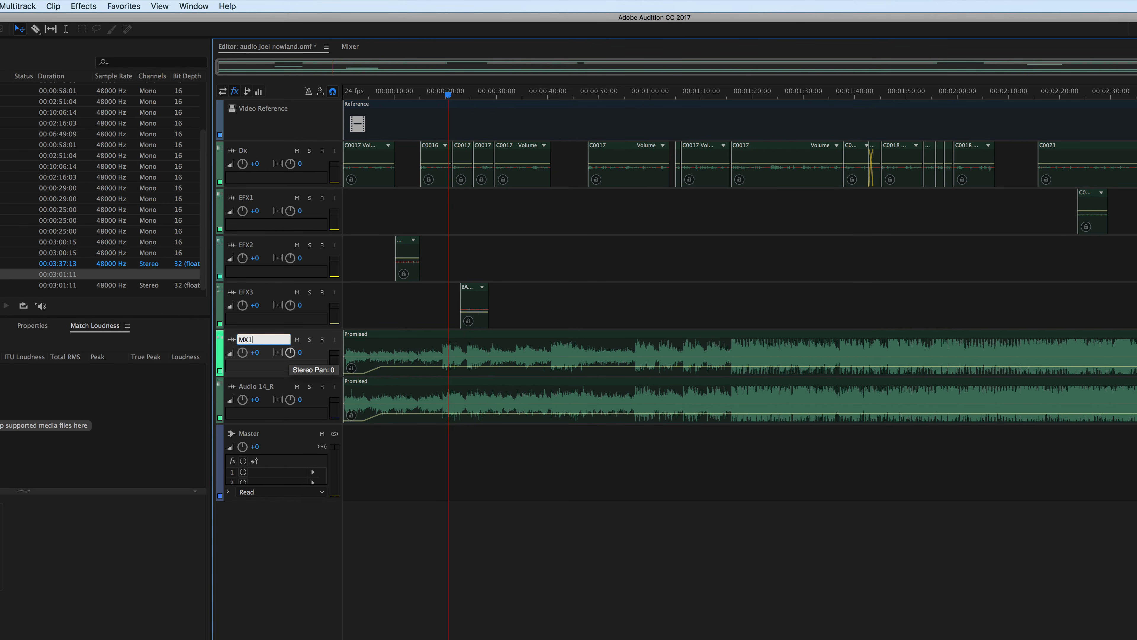
key(BackSpace)
click(252, 387)
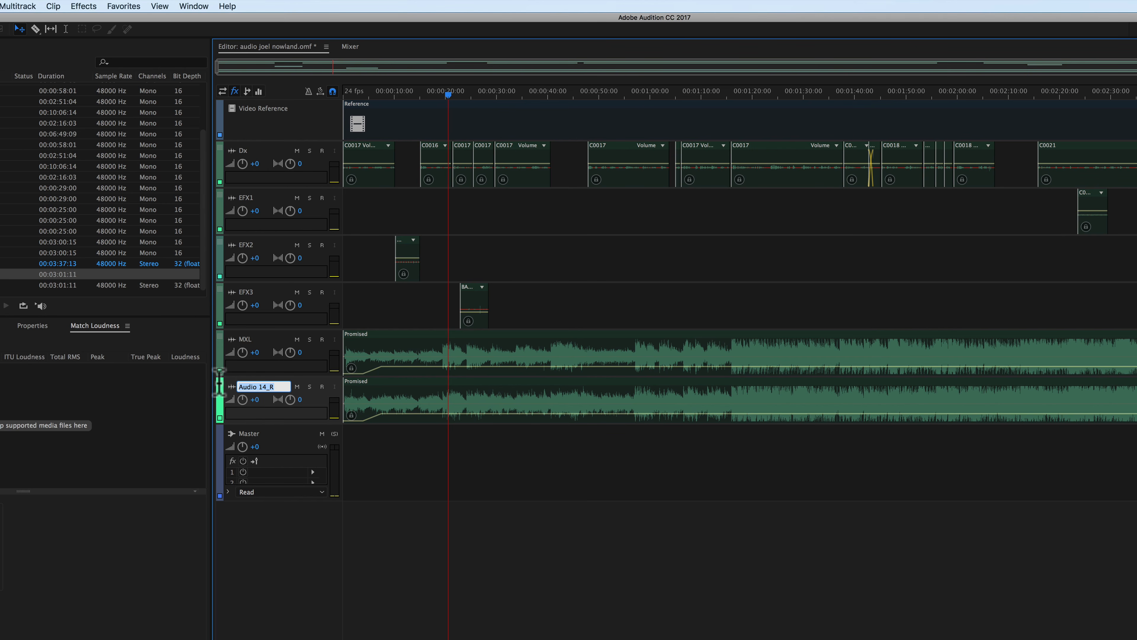
text(MxR)
key(Return)
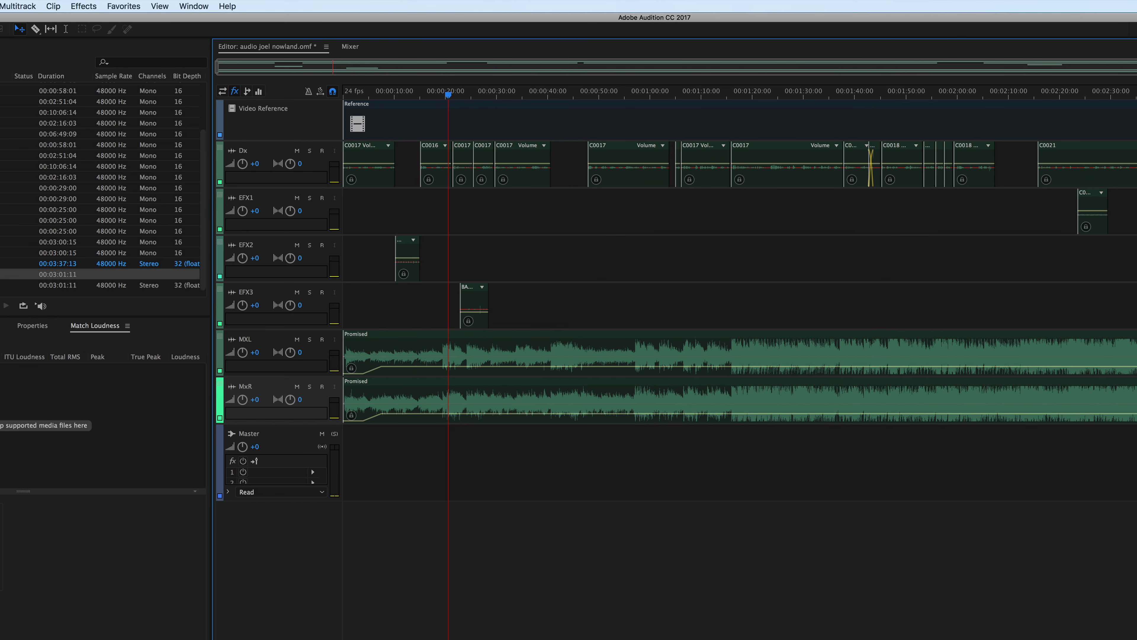
Pan the MXL track hard left to L100 and the MxR track hard right to R100
drag(290, 352, 342, 636)
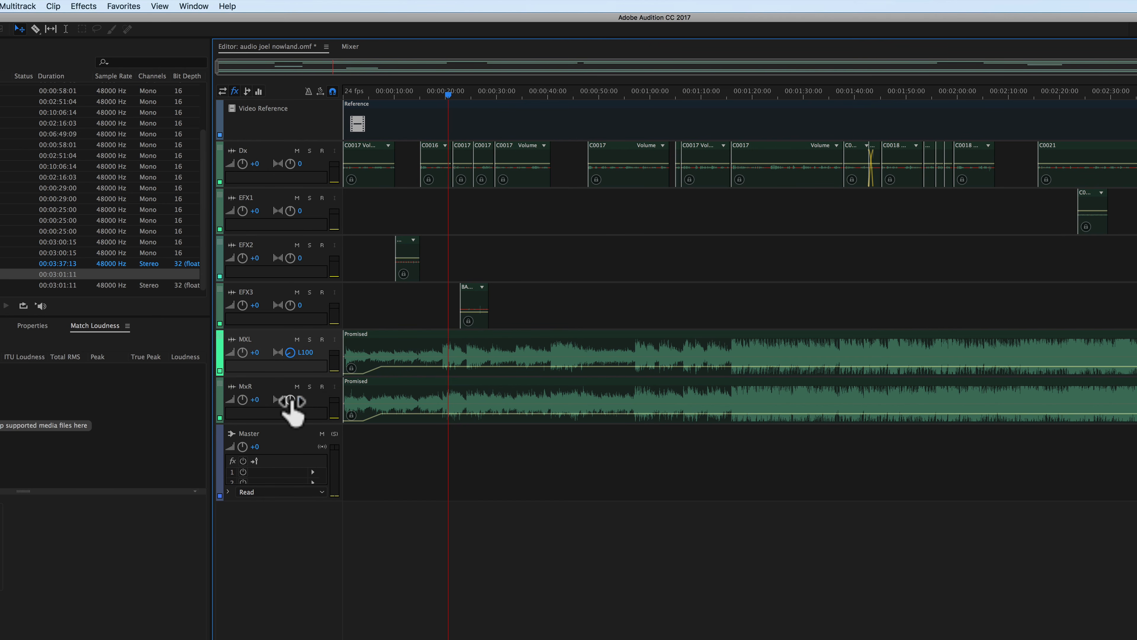
drag(290, 399, 269, 119)
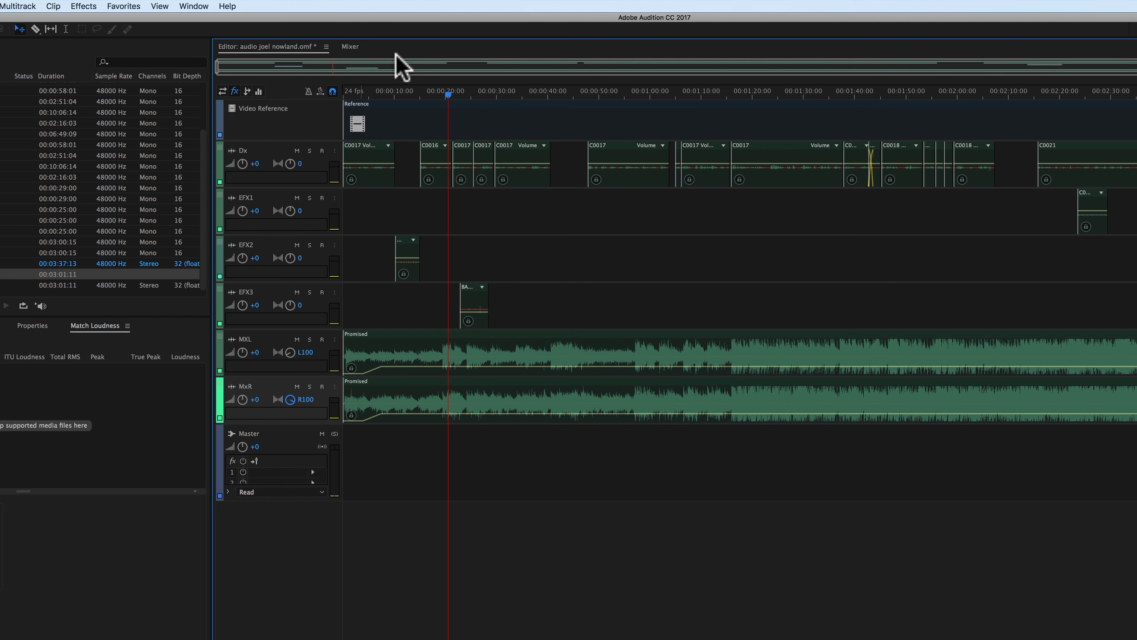
Solo the MXL and MxR tracks and play the music from 00:00:20:13 to about 00:00:27:15 to check the stereo levels
click(309, 339)
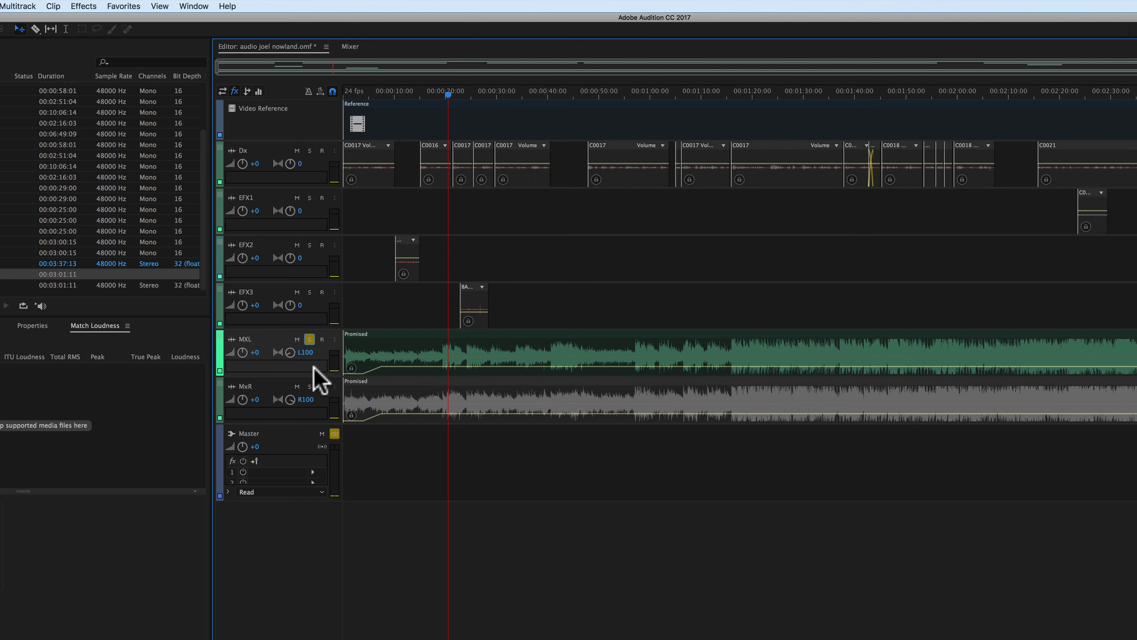
click(310, 386)
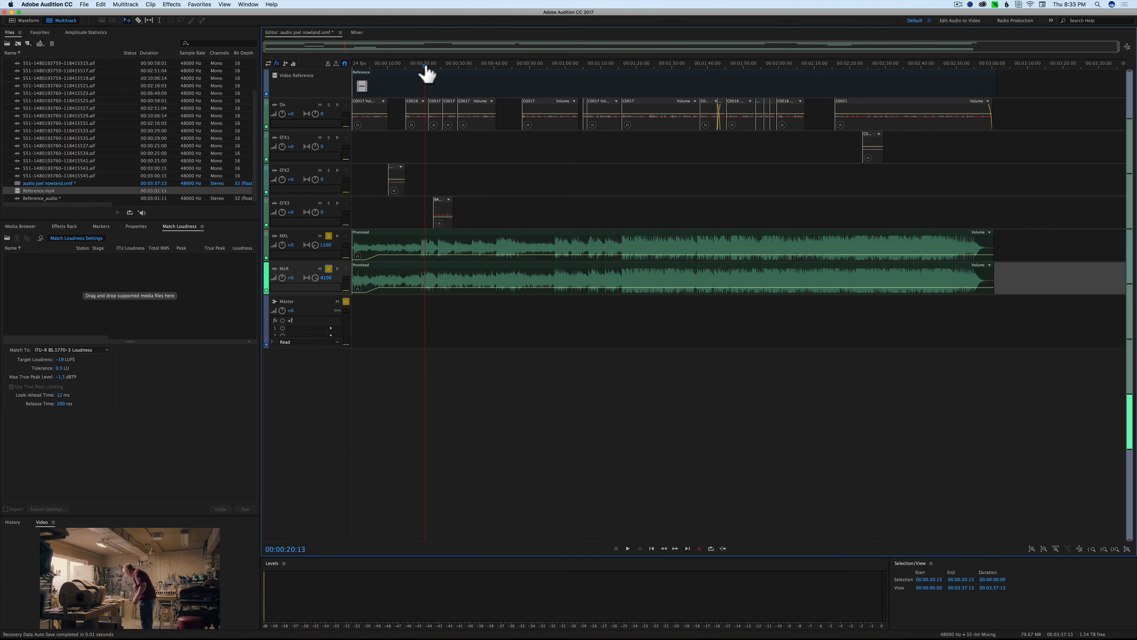
key(space)
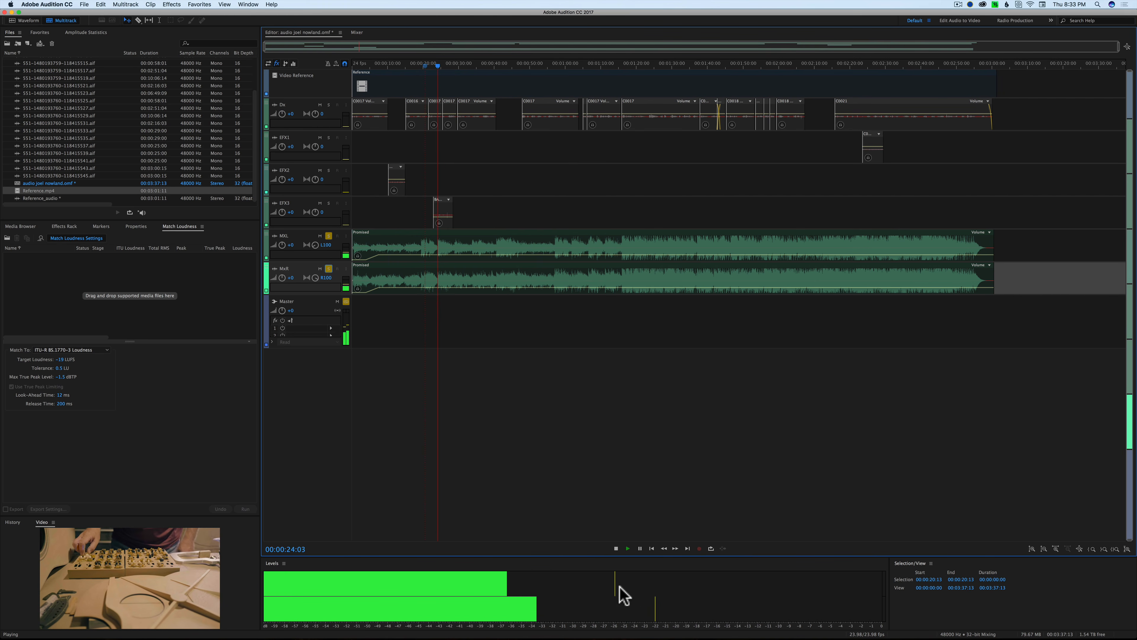
click(552, 617)
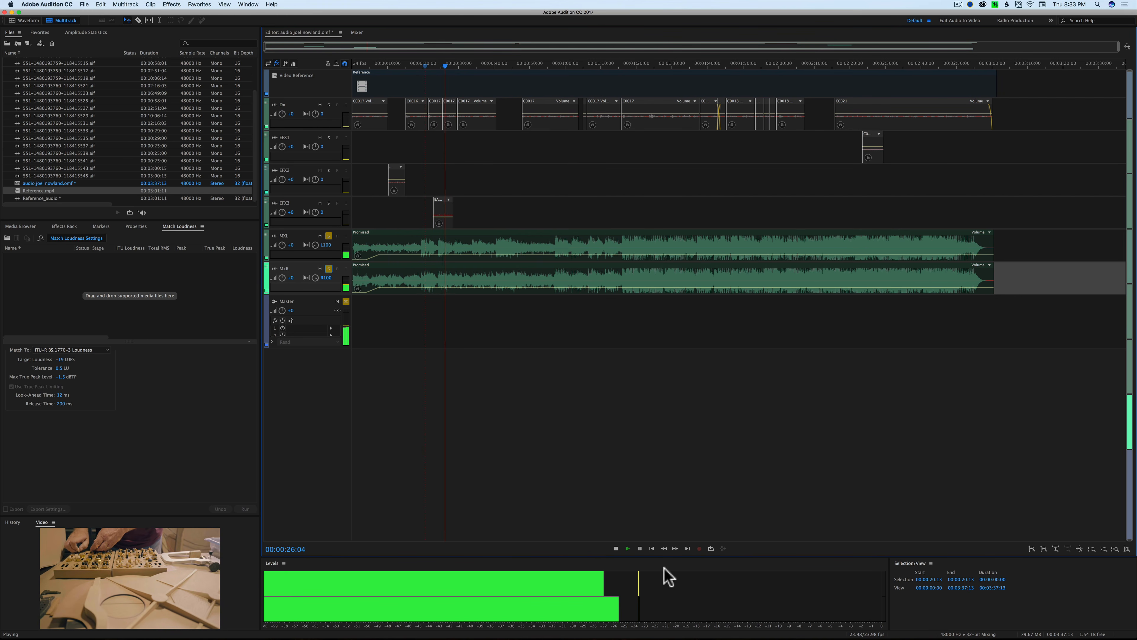
key(space)
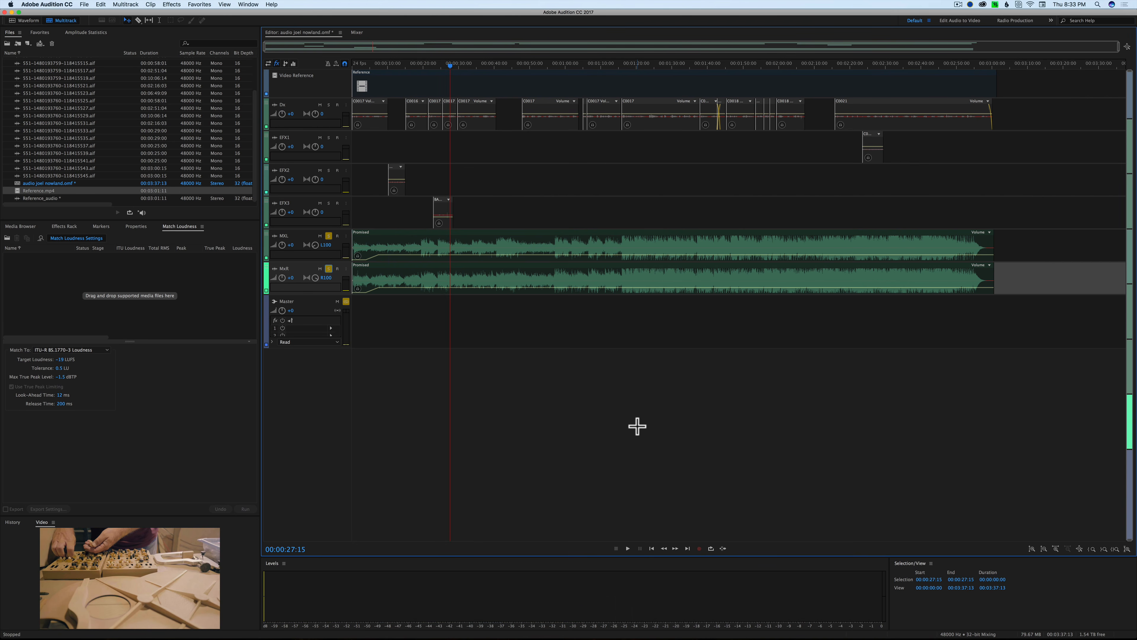
Turn off solo on the MXL and MxR tracks
click(328, 236)
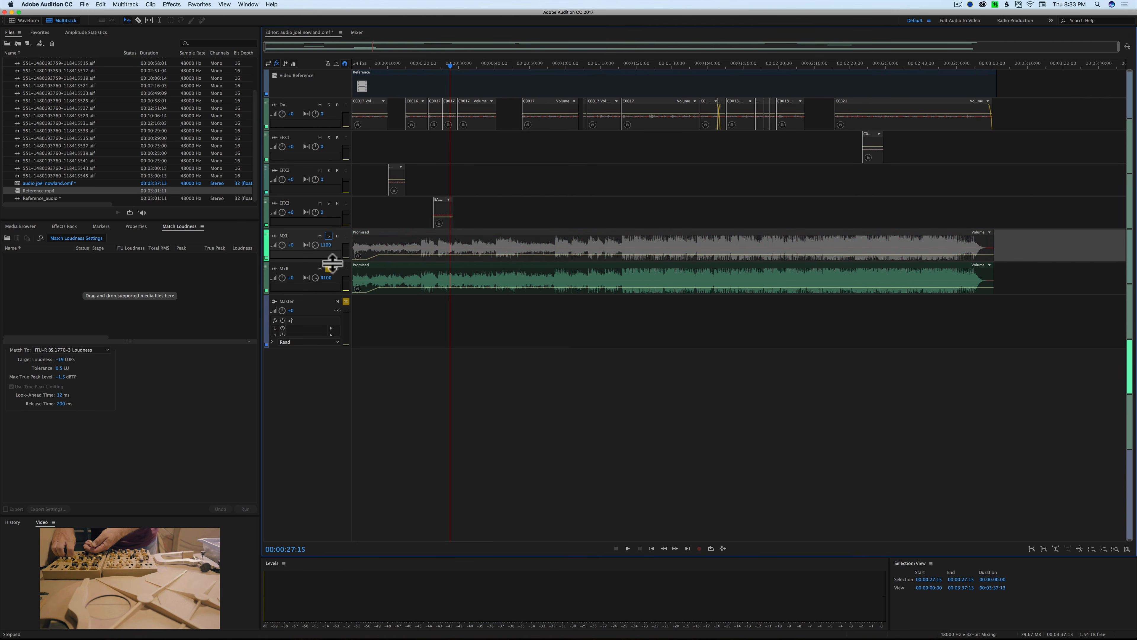
click(329, 268)
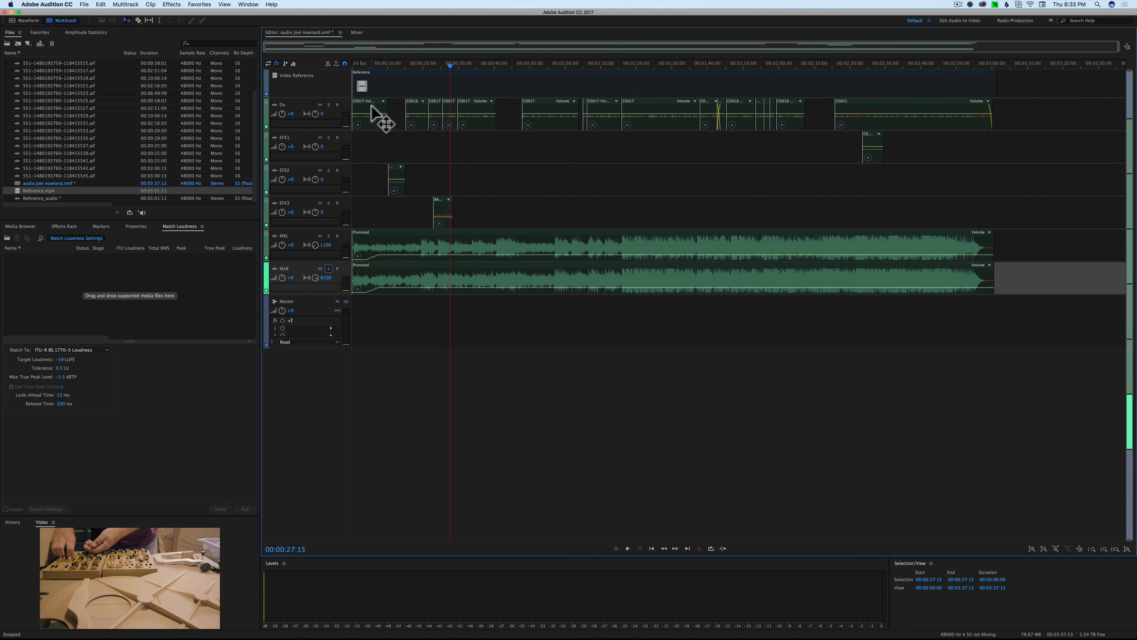
click(393, 112)
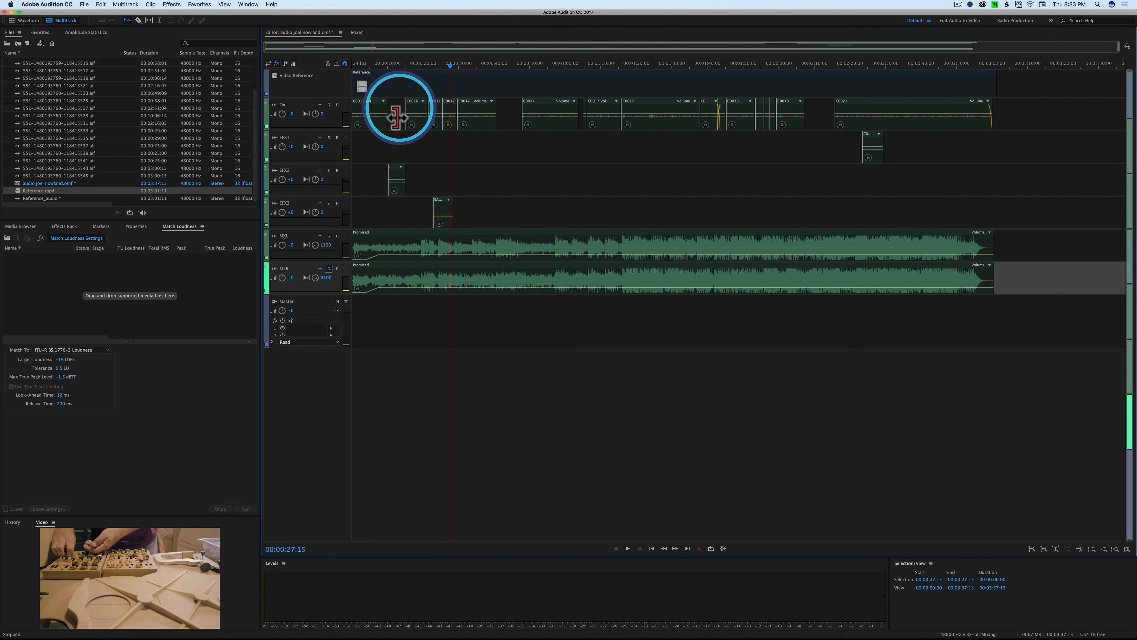
Select the first clip on the Dx track and return the playhead to 00:00:00:00
click(377, 124)
right_click(377, 127)
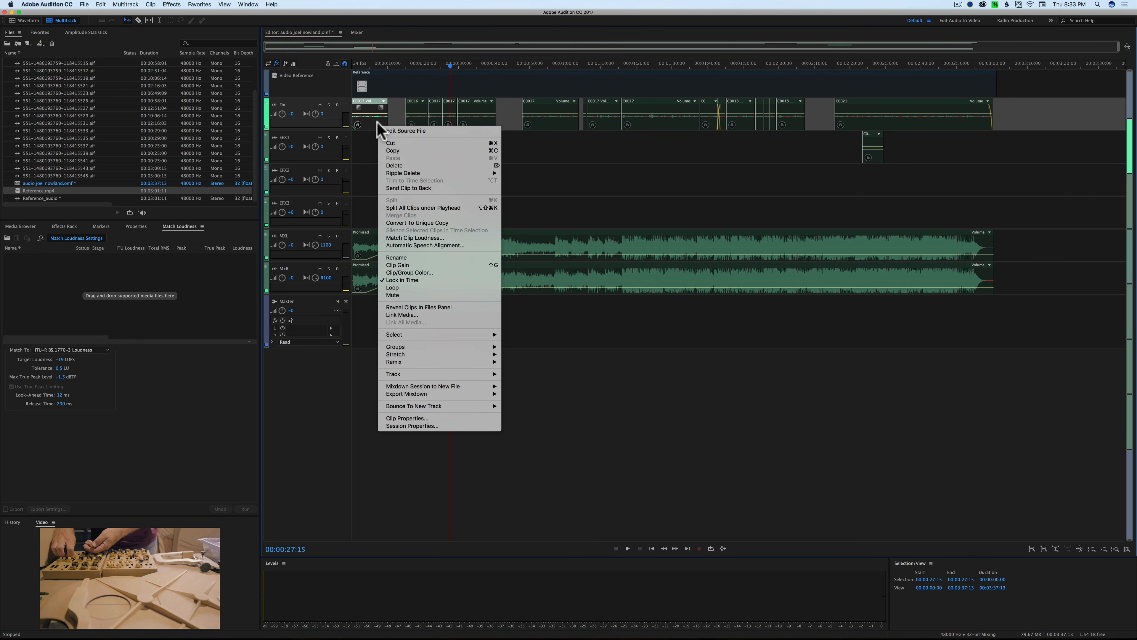
click(376, 127)
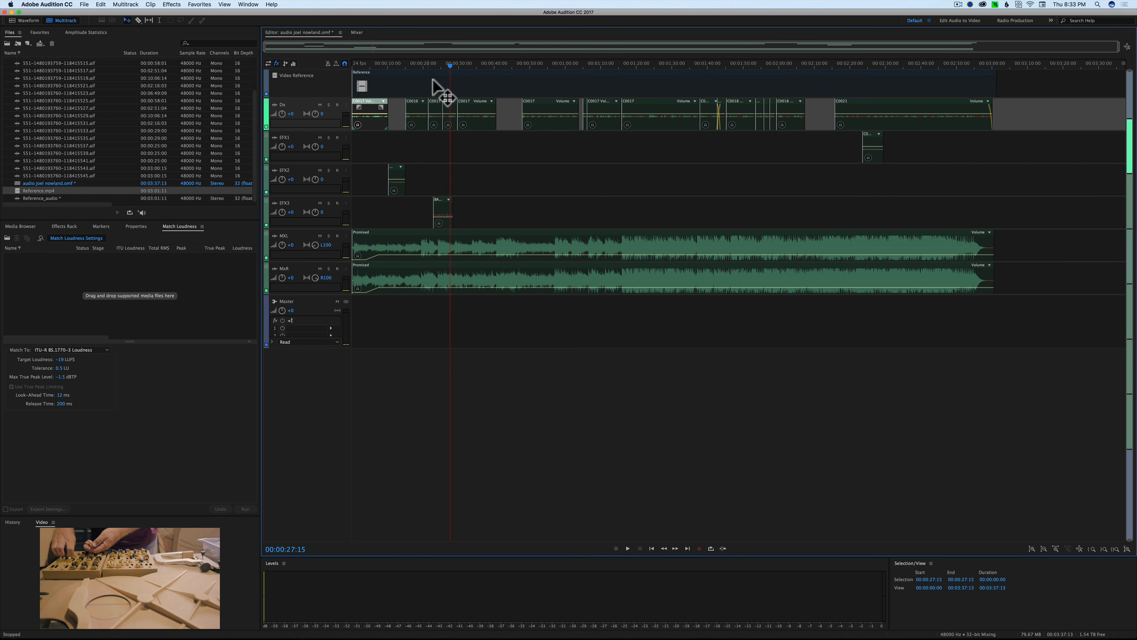
drag(450, 65, 350, 69)
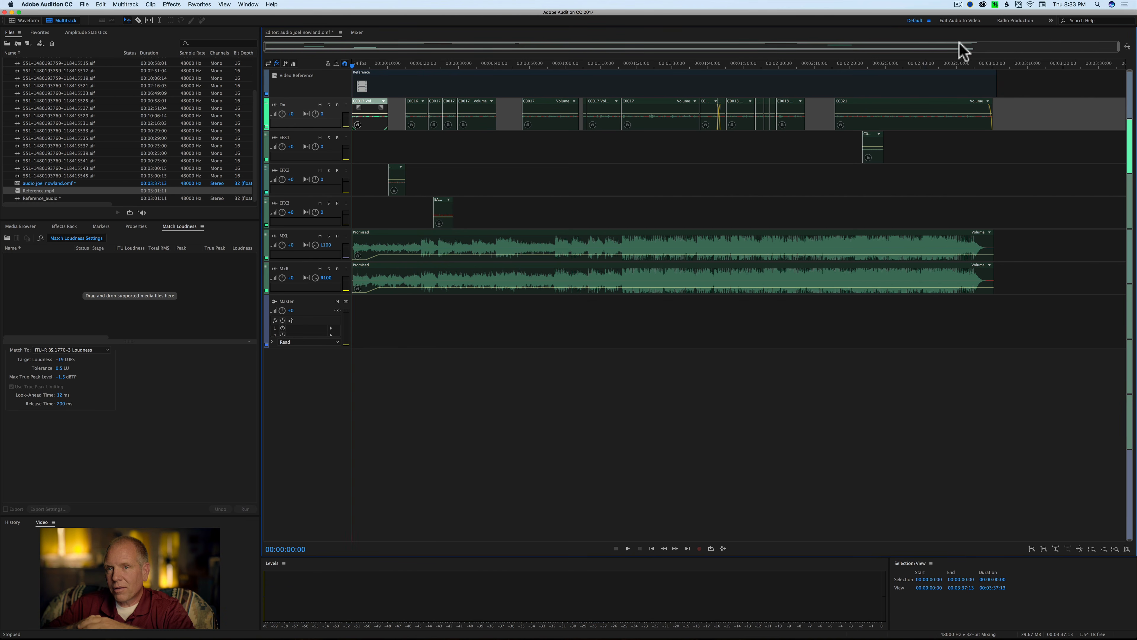
drag(1117, 47, 317, 40)
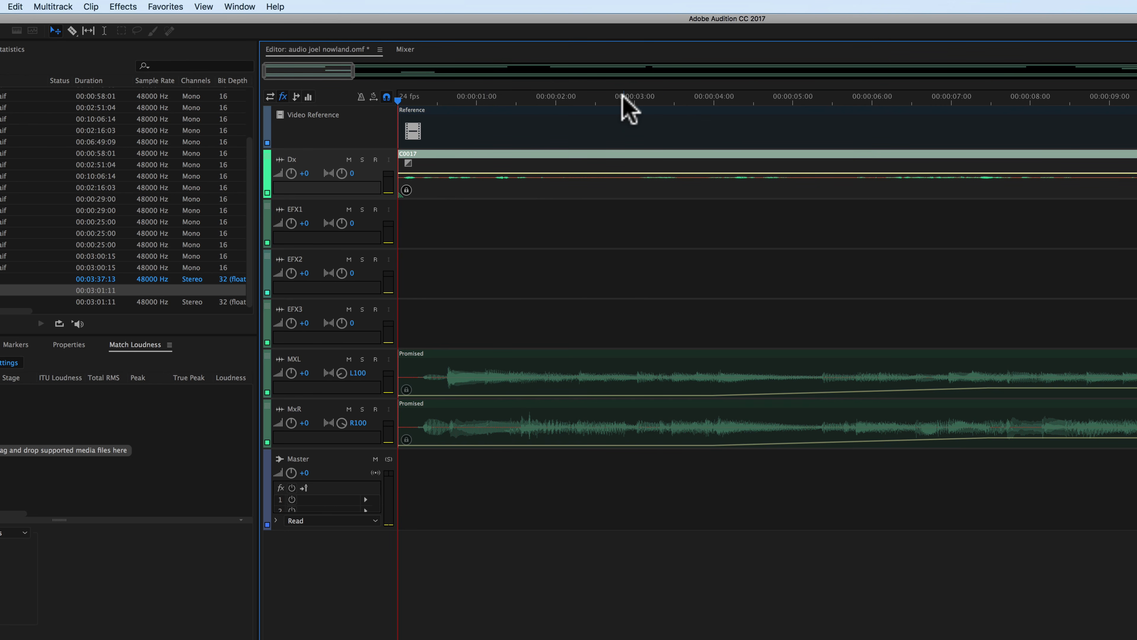
Play the first Dx clip from 00:00:03:00 and again from about 00:00:01:00 to find where the dialogue starts
click(607, 100)
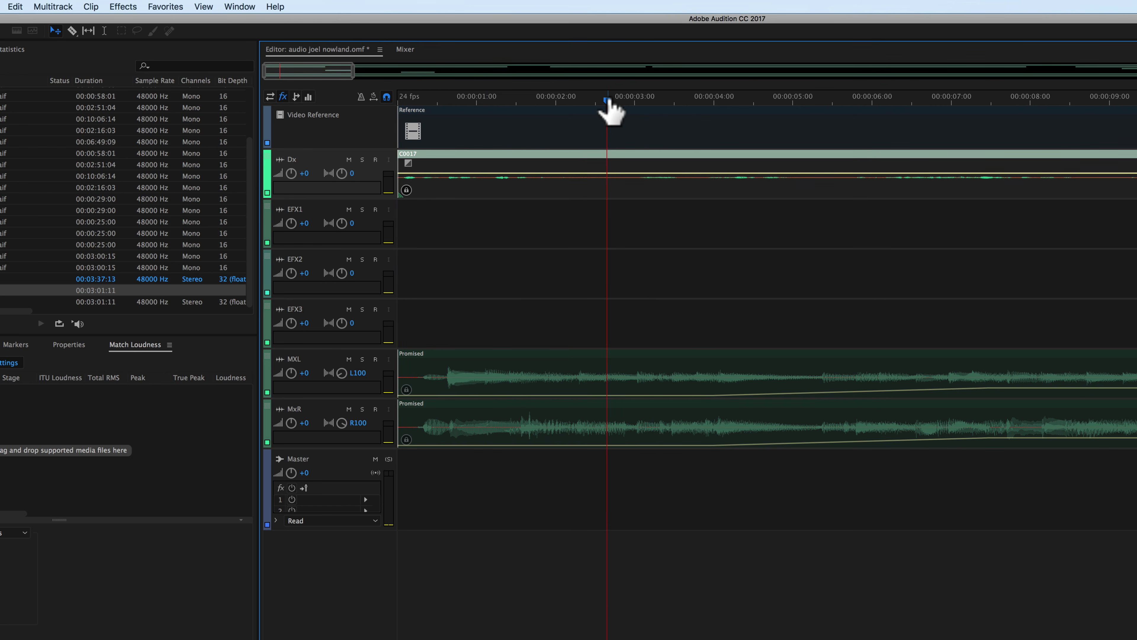
drag(606, 99, 636, 99)
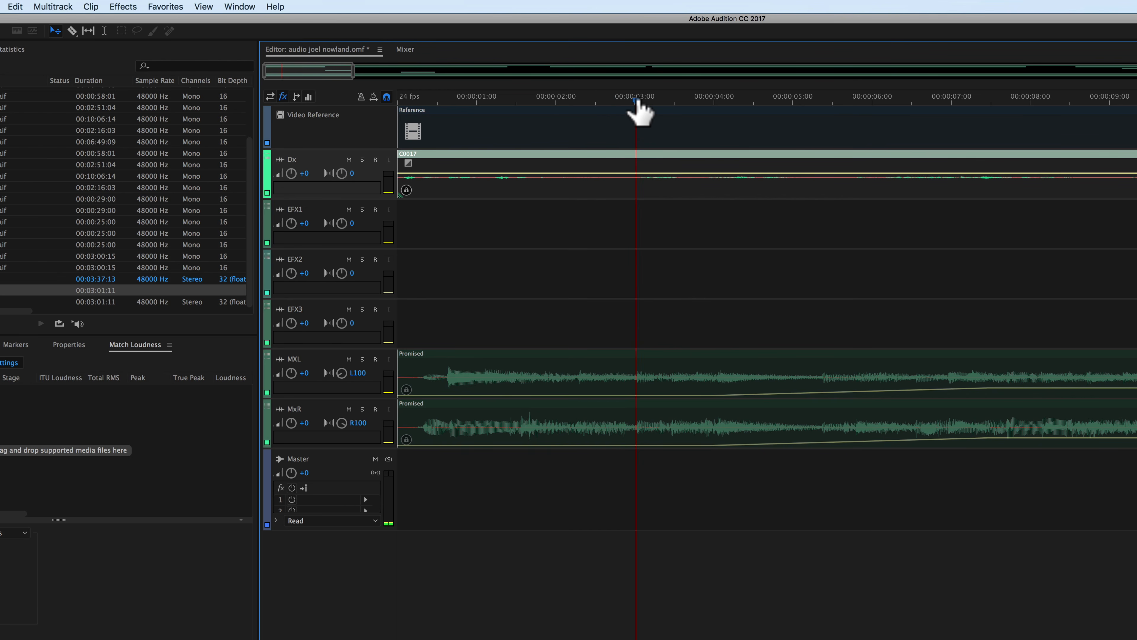
key(space)
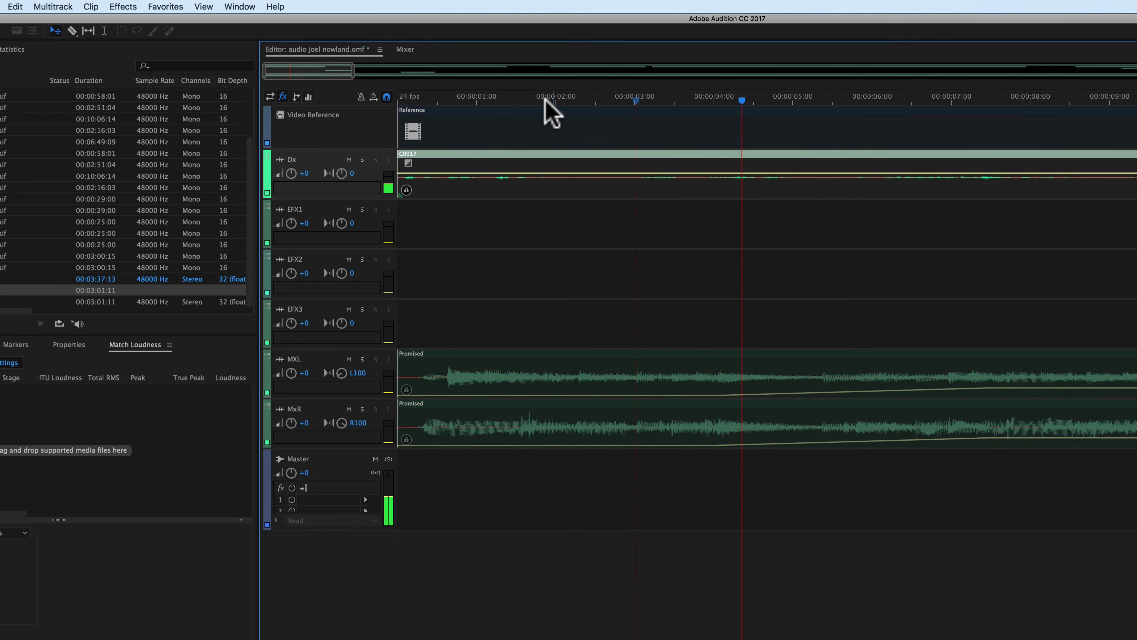
key(space)
click(482, 96)
key(space)
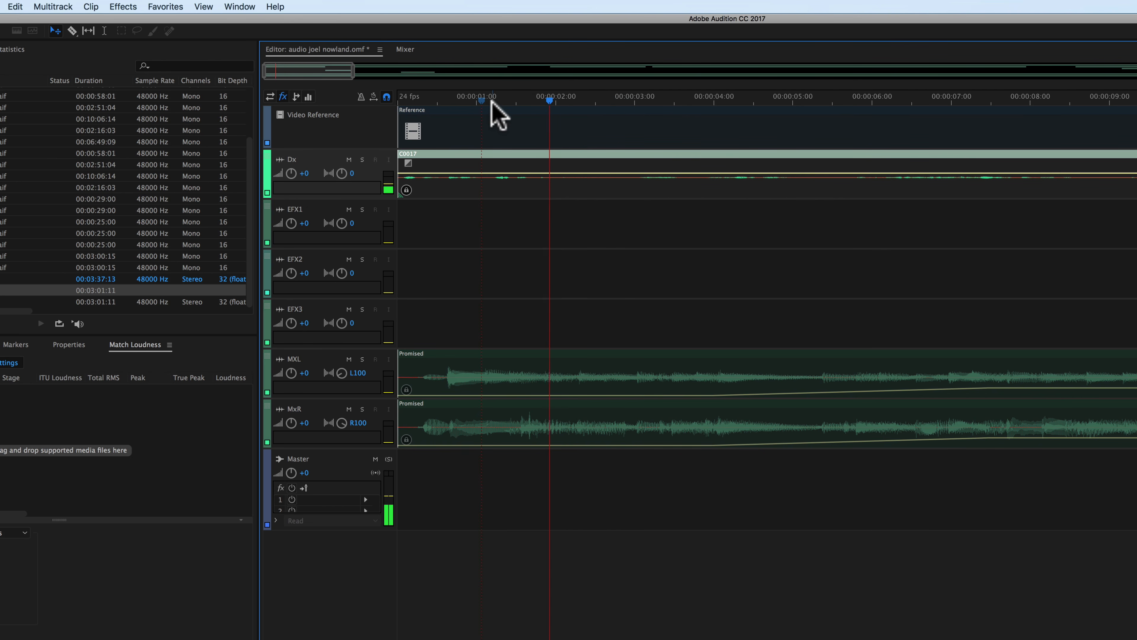
key(space)
Trim the start of the first Dx clip to about 00:00:02:18, add a short fade-in, and play from near the session start
click(634, 97)
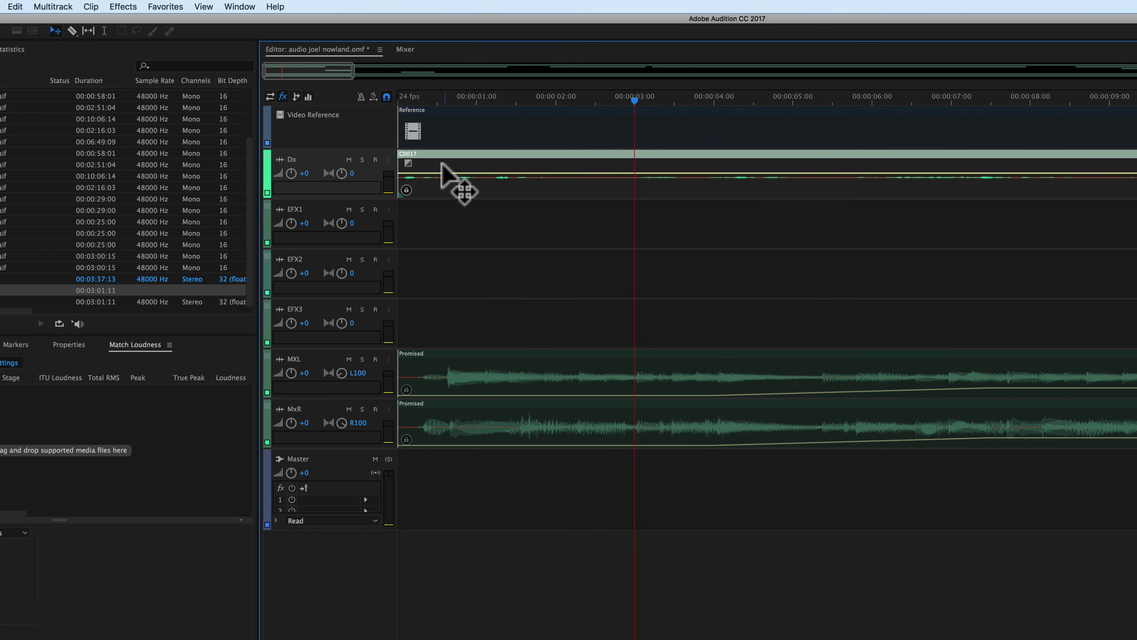
drag(404, 168, 651, 168)
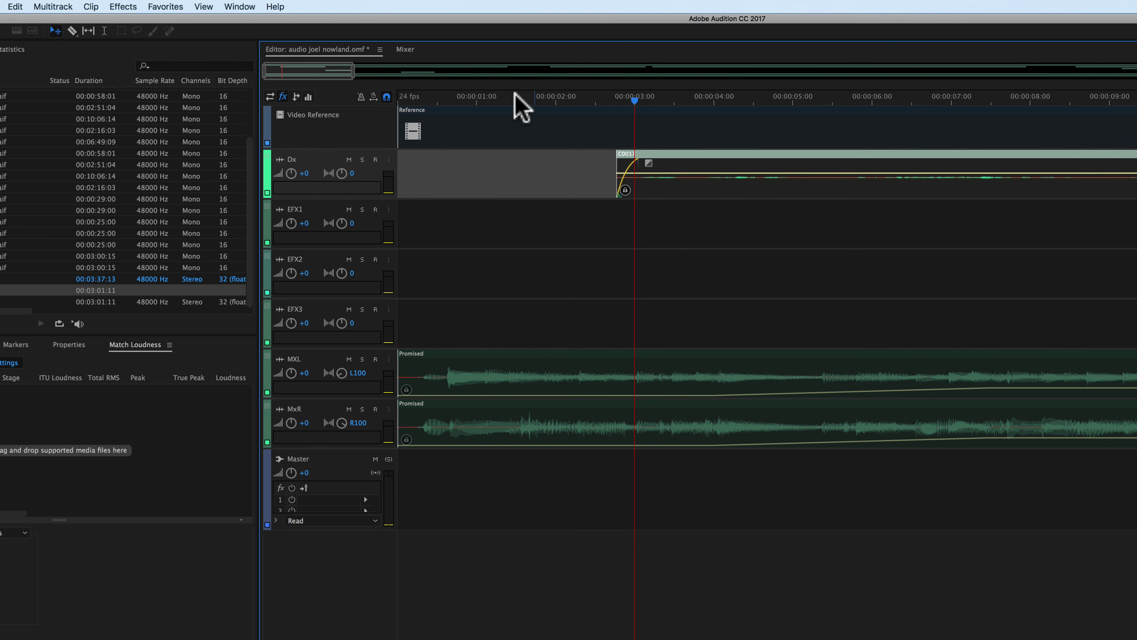
click(412, 100)
key(space)
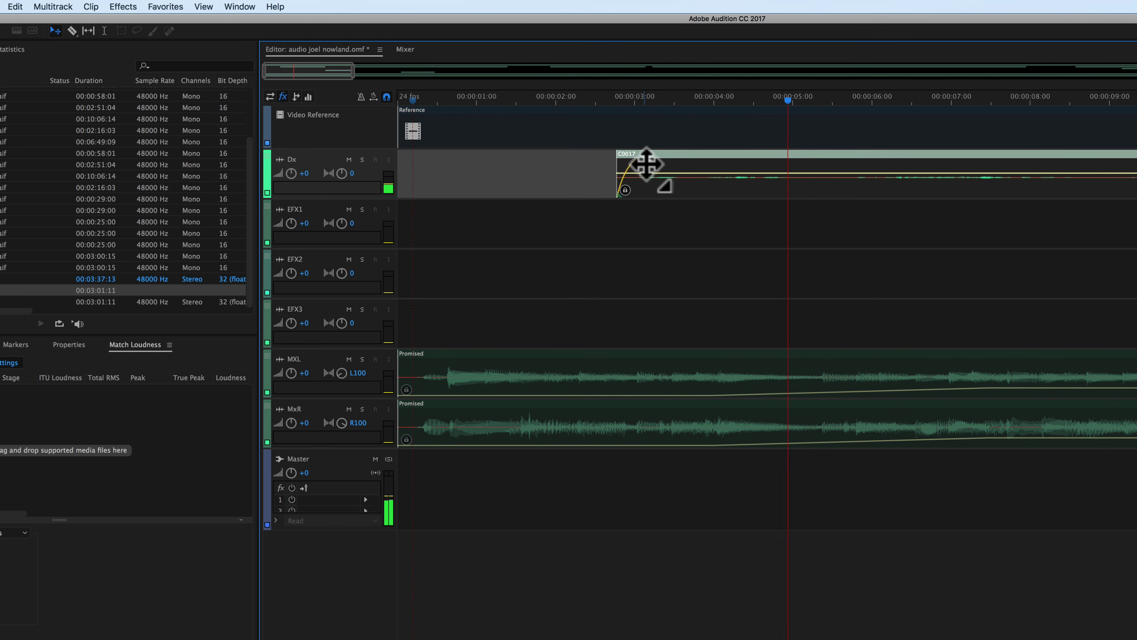
key(space)
Fine-tune the first Dx clip's start to about 00:00:02:15 with a fade-in of about half a second, and play it back
drag(615, 169, 590, 166)
click(525, 100)
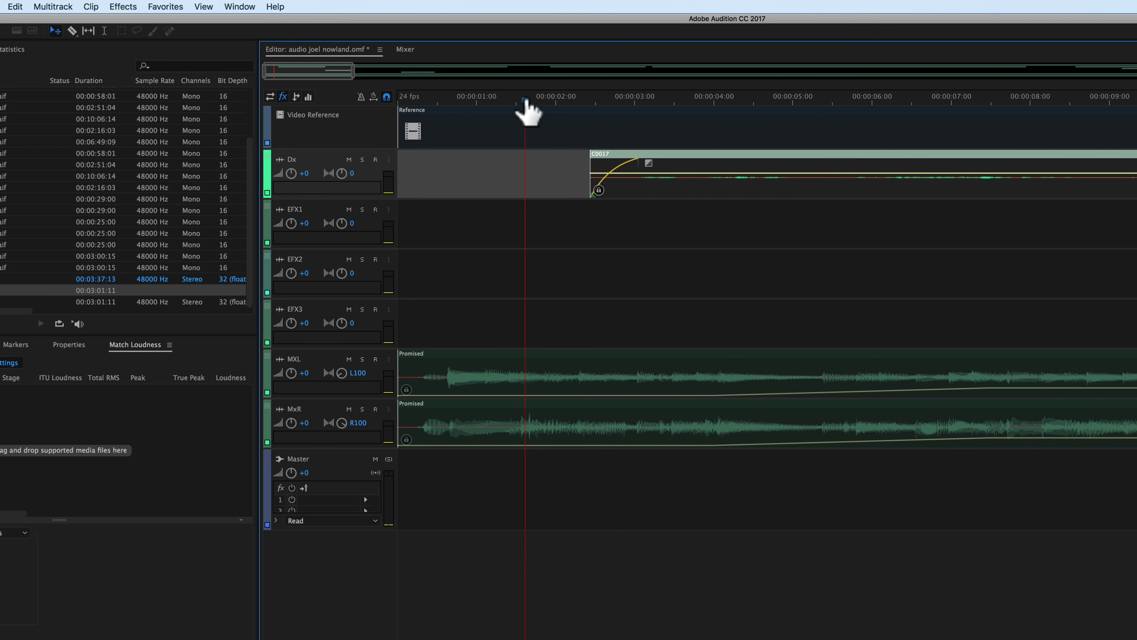
key(space)
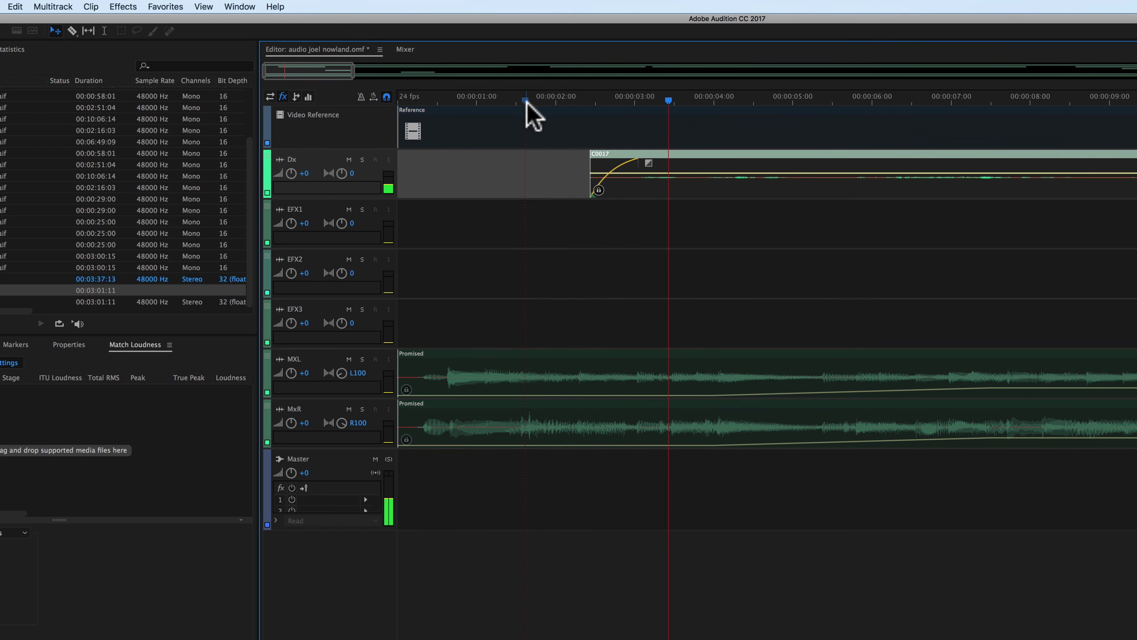
key(space)
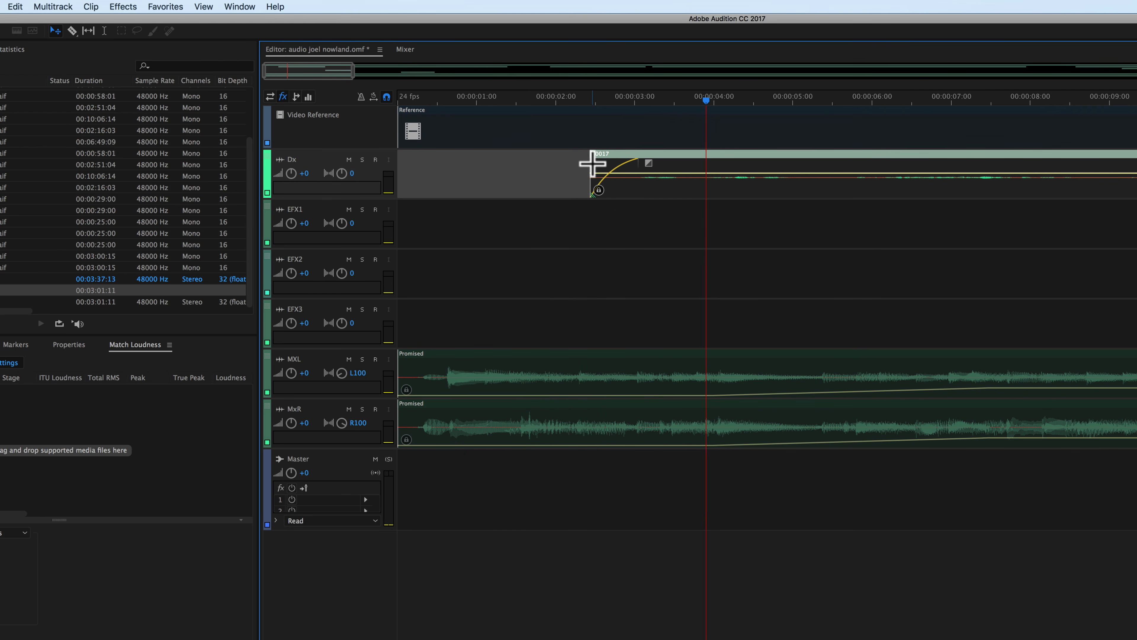
drag(592, 166, 658, 161)
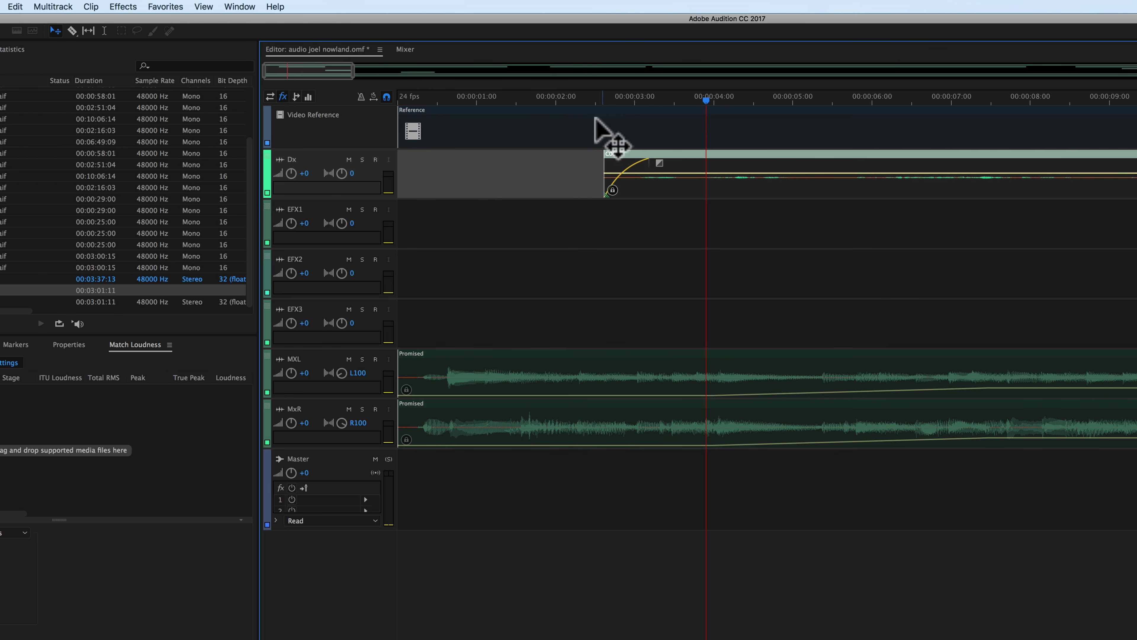
click(568, 100)
key(space)
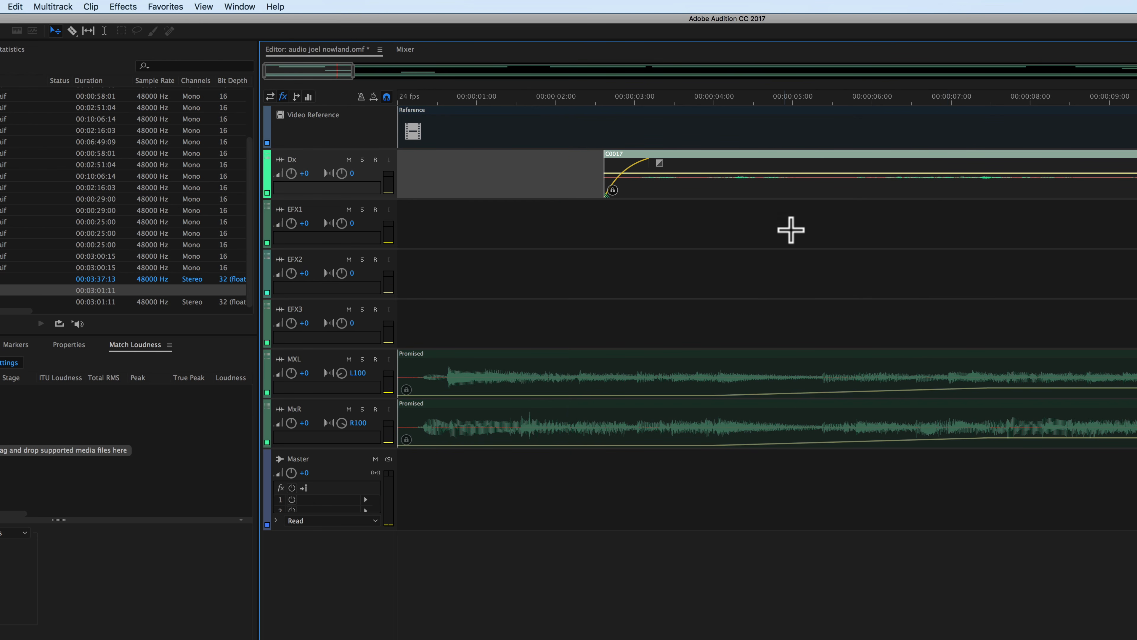
Match the first Dx clip's loudness to ITU-R BS.1770-3 with a -23 LUFS target and 0.5 LU tolerance
right_click(774, 194)
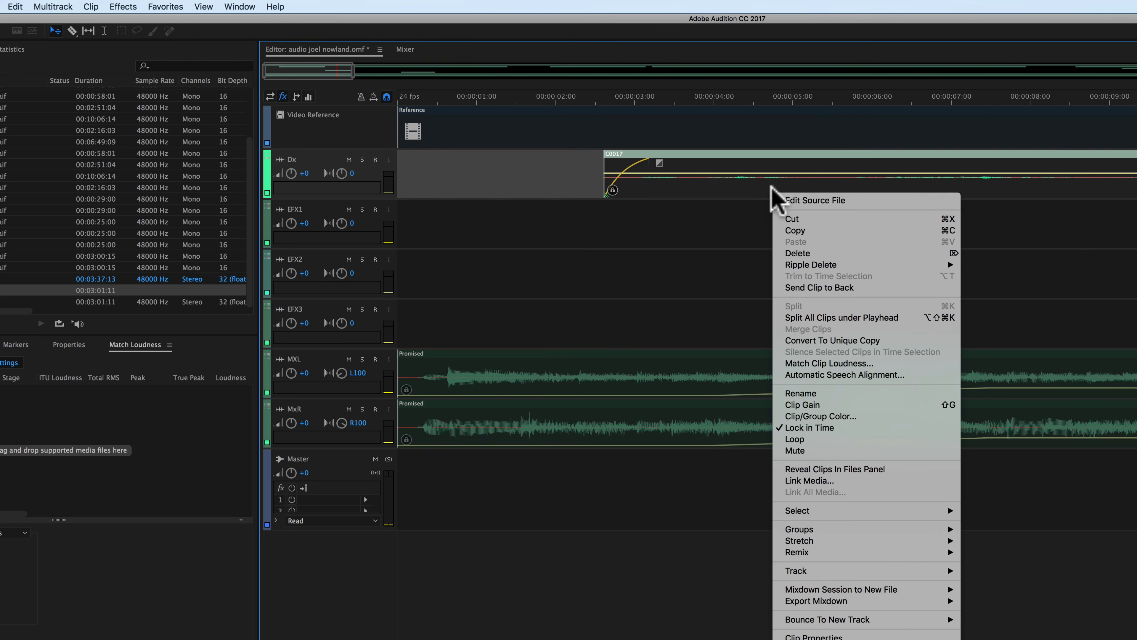
click(841, 364)
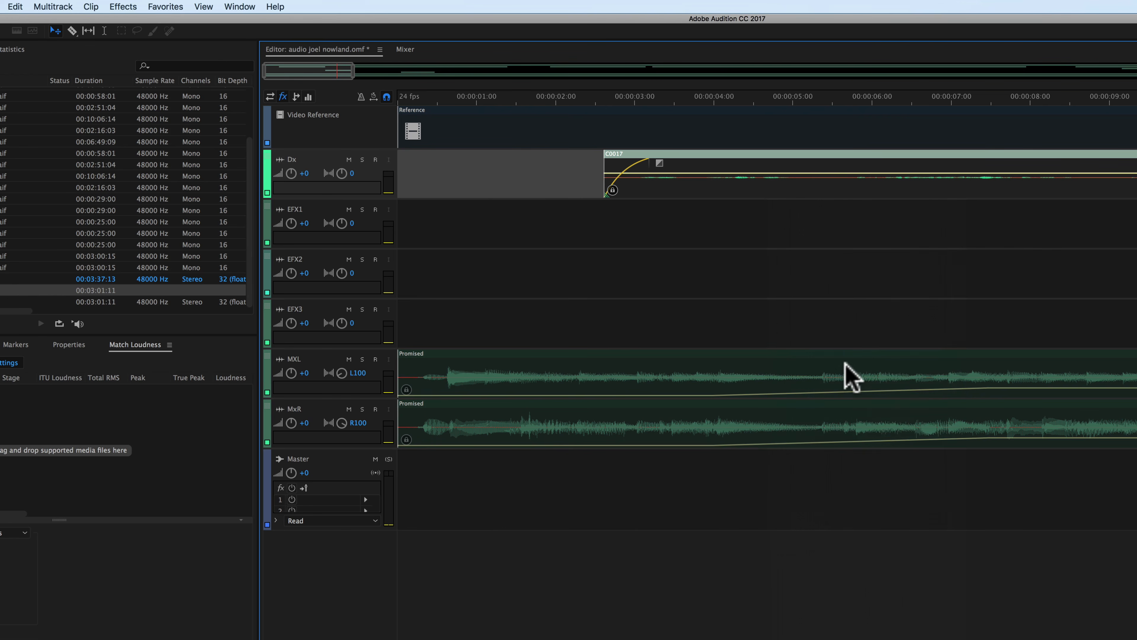
click(711, 489)
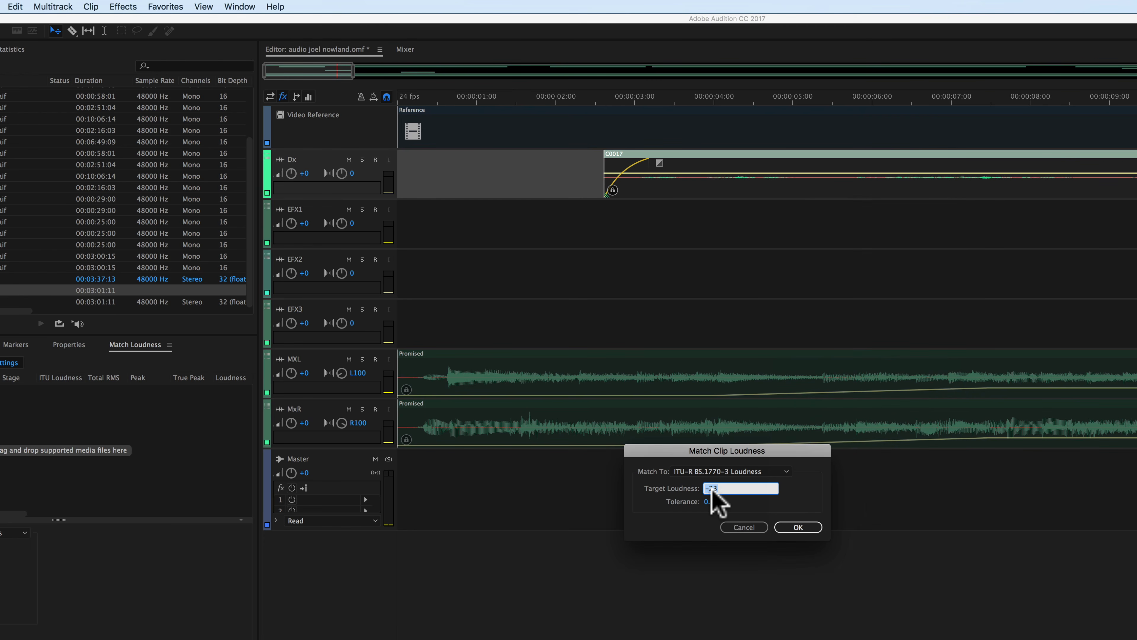
click(786, 472)
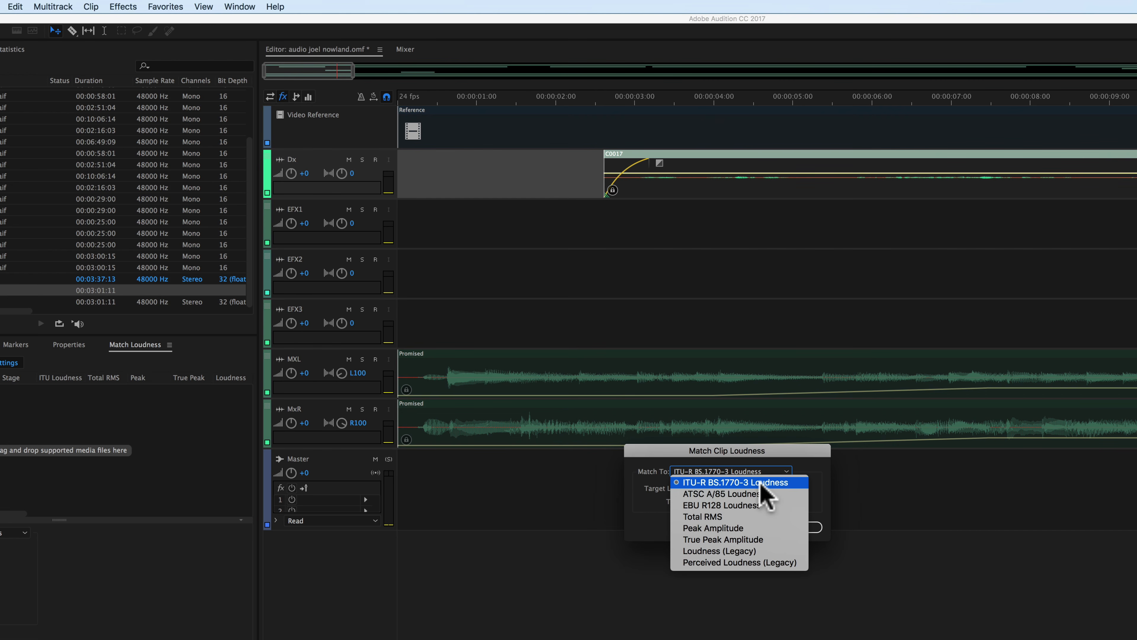
click(824, 475)
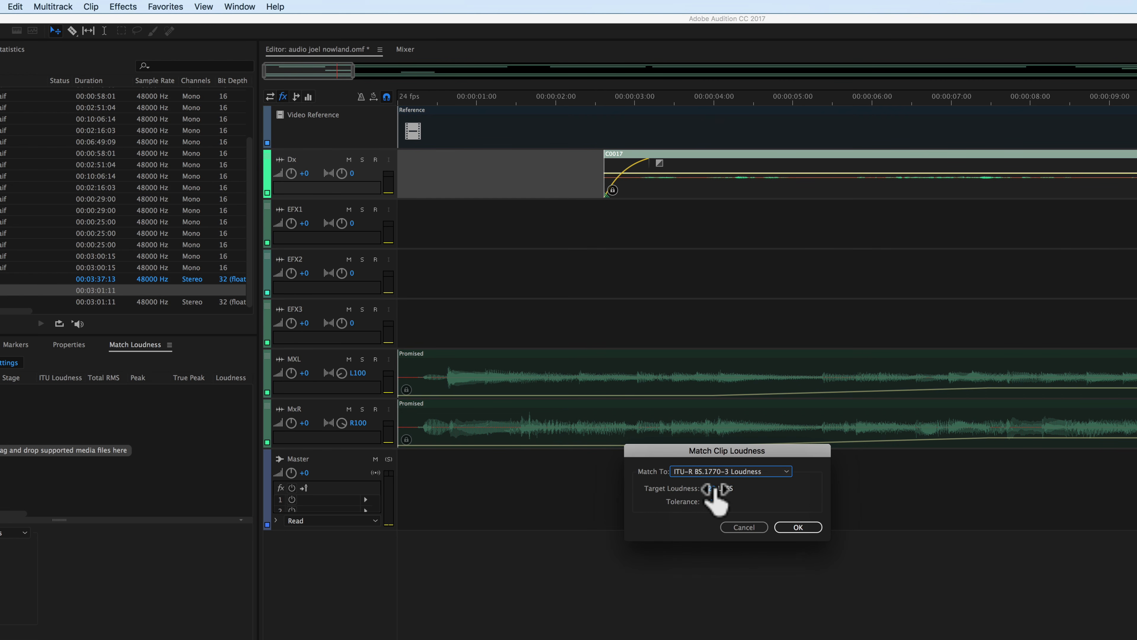
click(733, 488)
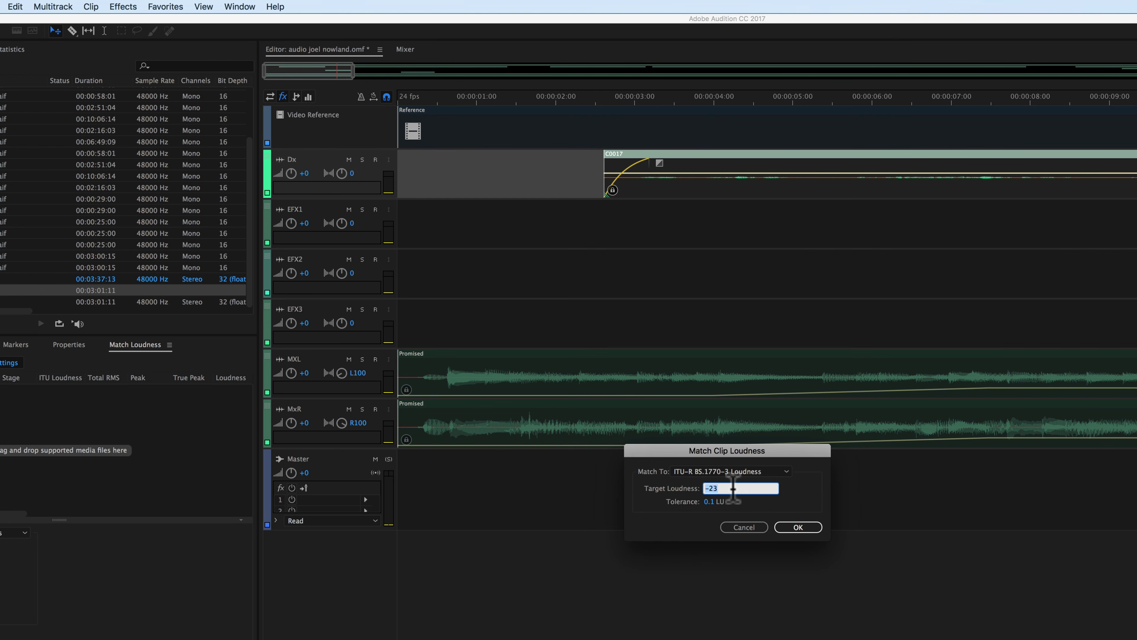
click(804, 482)
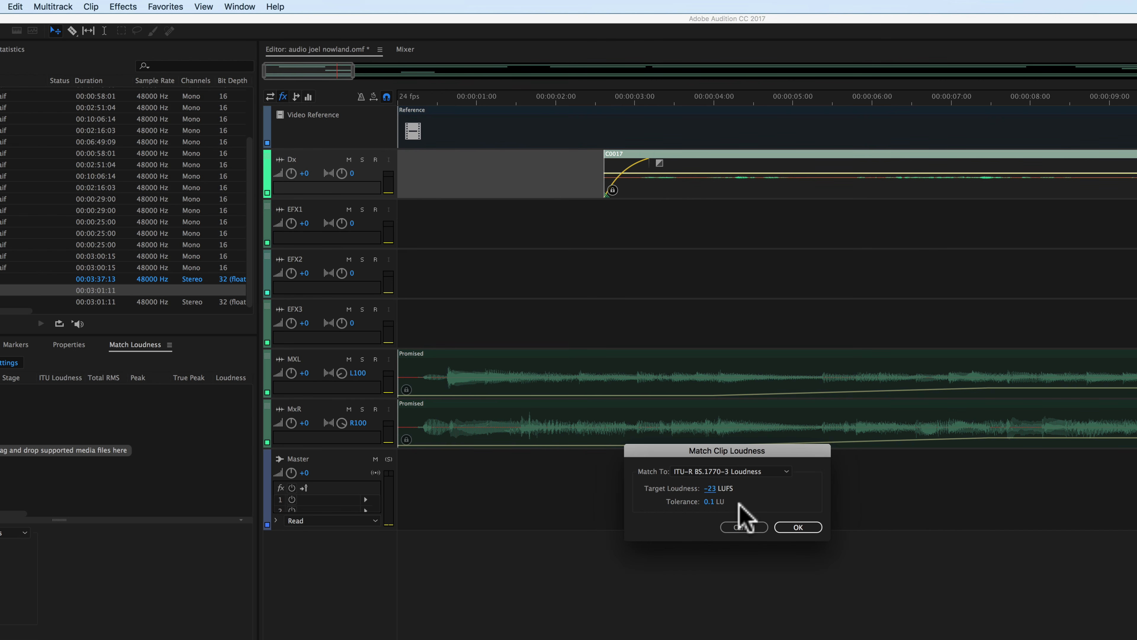
click(712, 502)
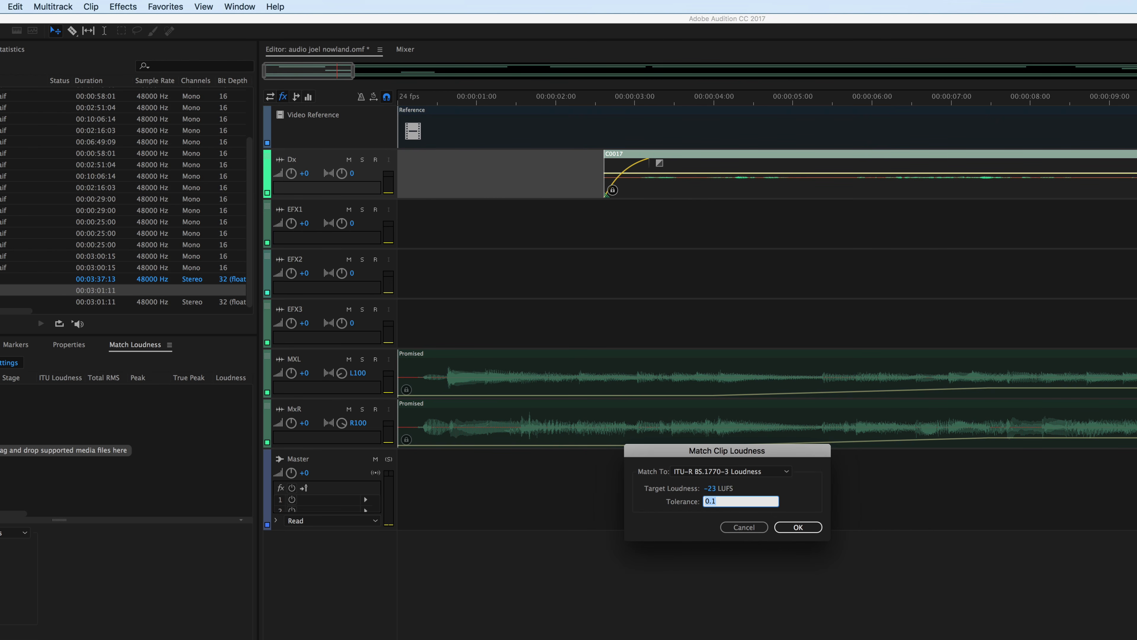
click(805, 503)
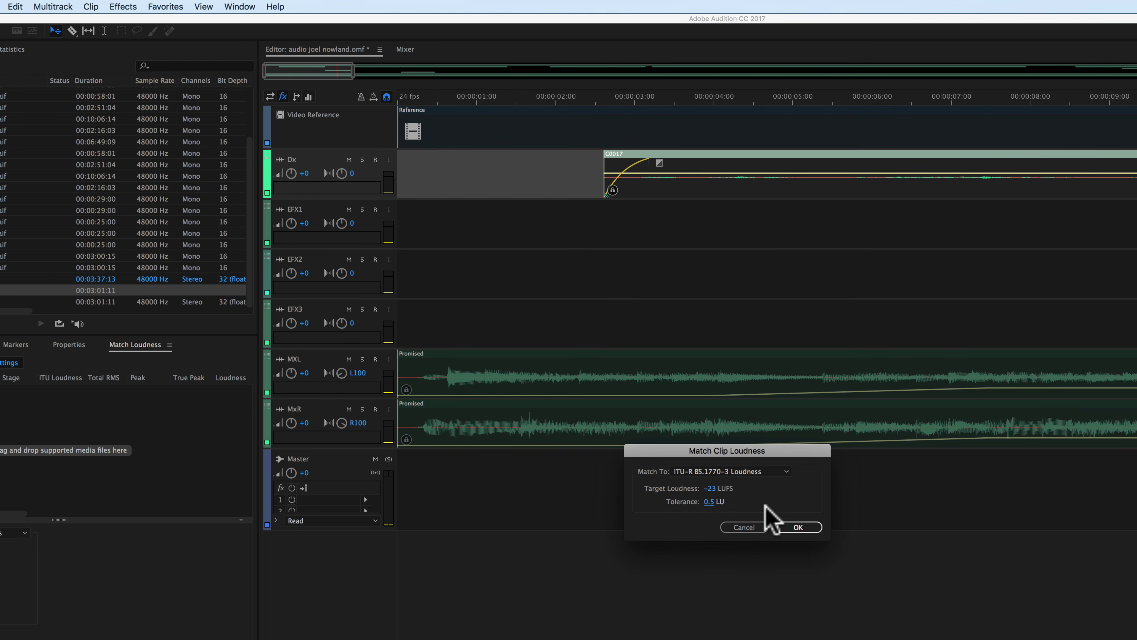
click(802, 528)
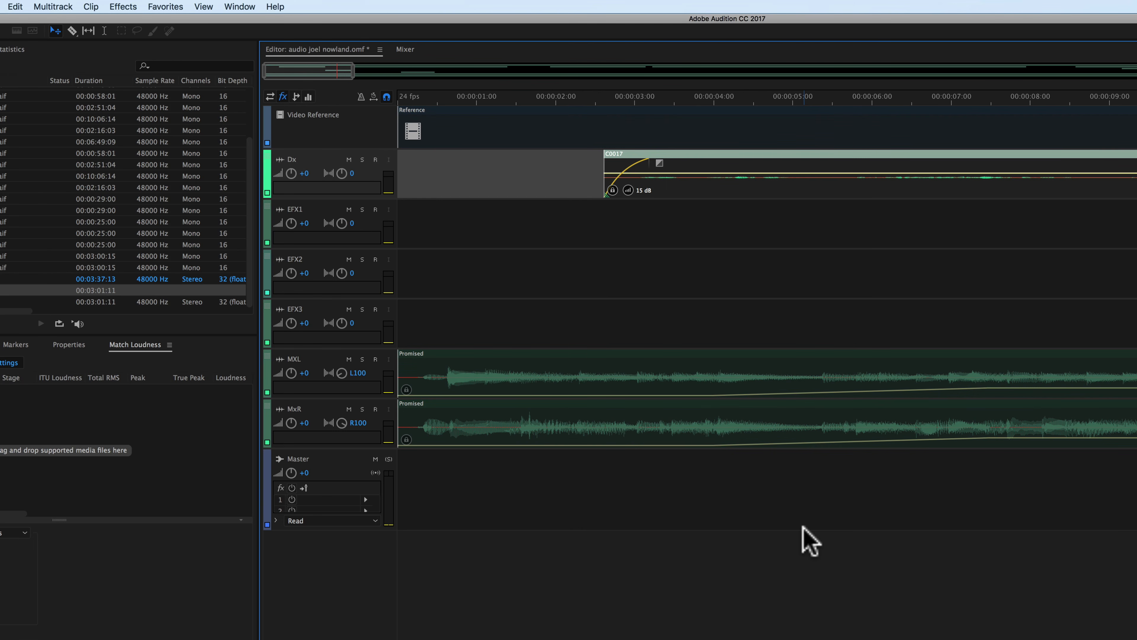
Play the session from 00:00:02:04 to about 00:00:12:11 to check the loudness-matched first Dx clip
click(571, 95)
key(space)
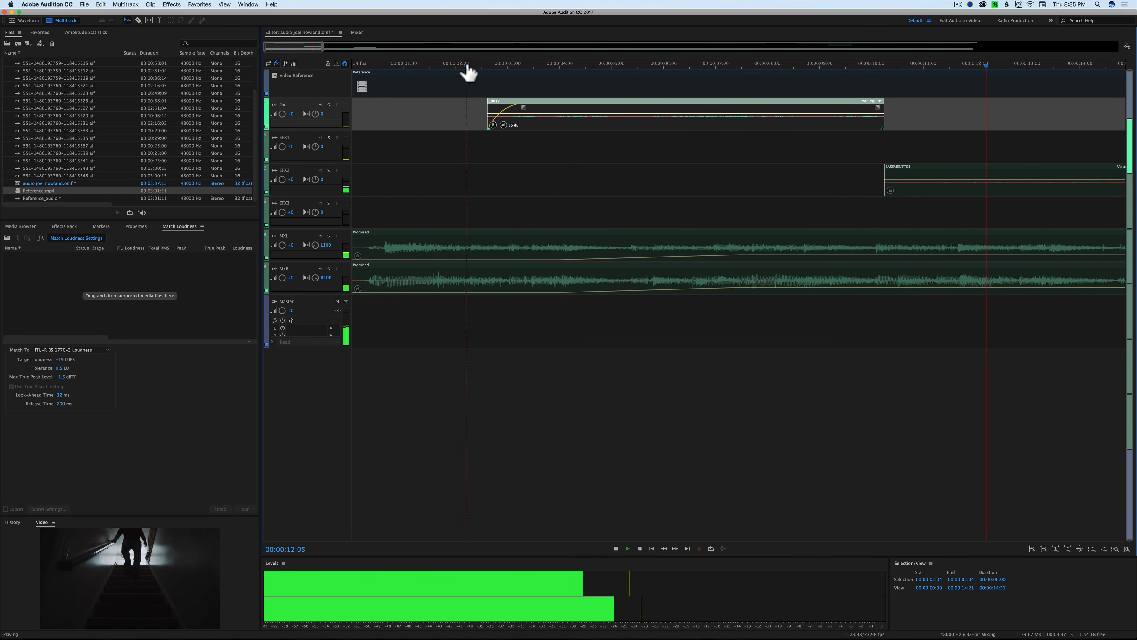
key(space)
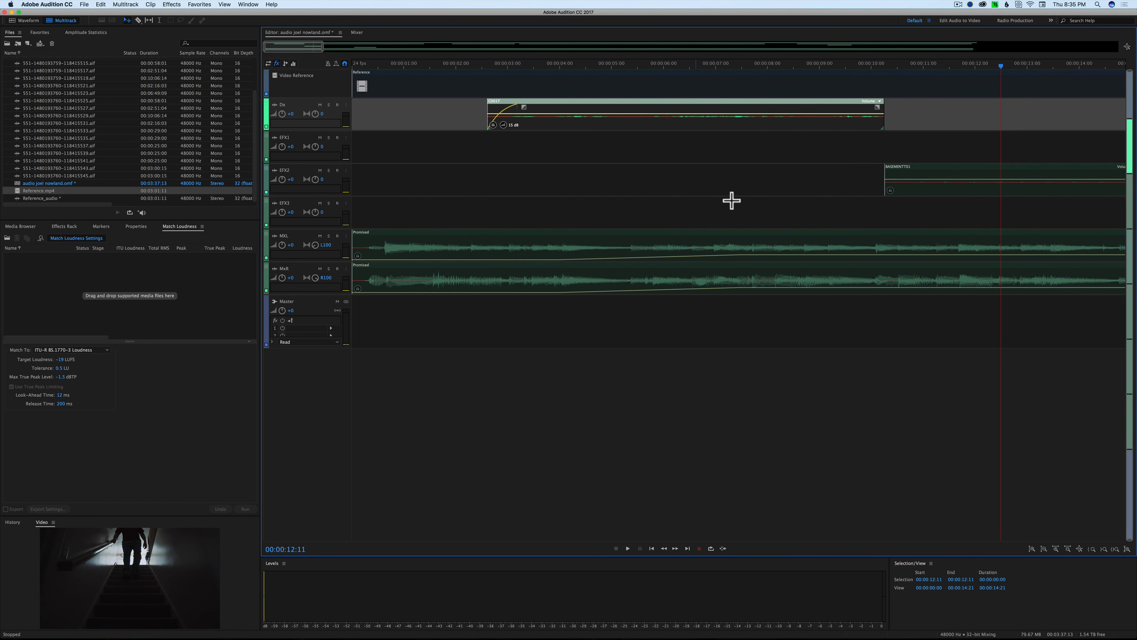
Match all remaining Dx clips to ITU-R BS.1770-3 at -23 LUFS with 0.5 LU tolerance, and play from 00:00:12:11 to about 00:00:40:00
drag(375, 58, 1126, 74)
drag(1037, 115, 414, 111)
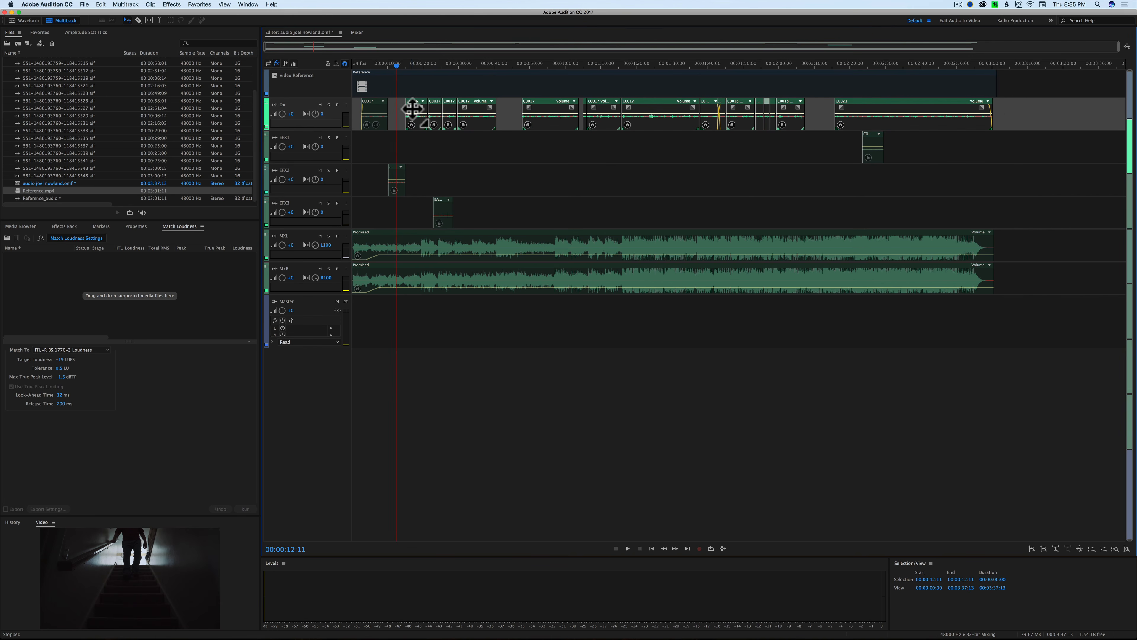
right_click(440, 118)
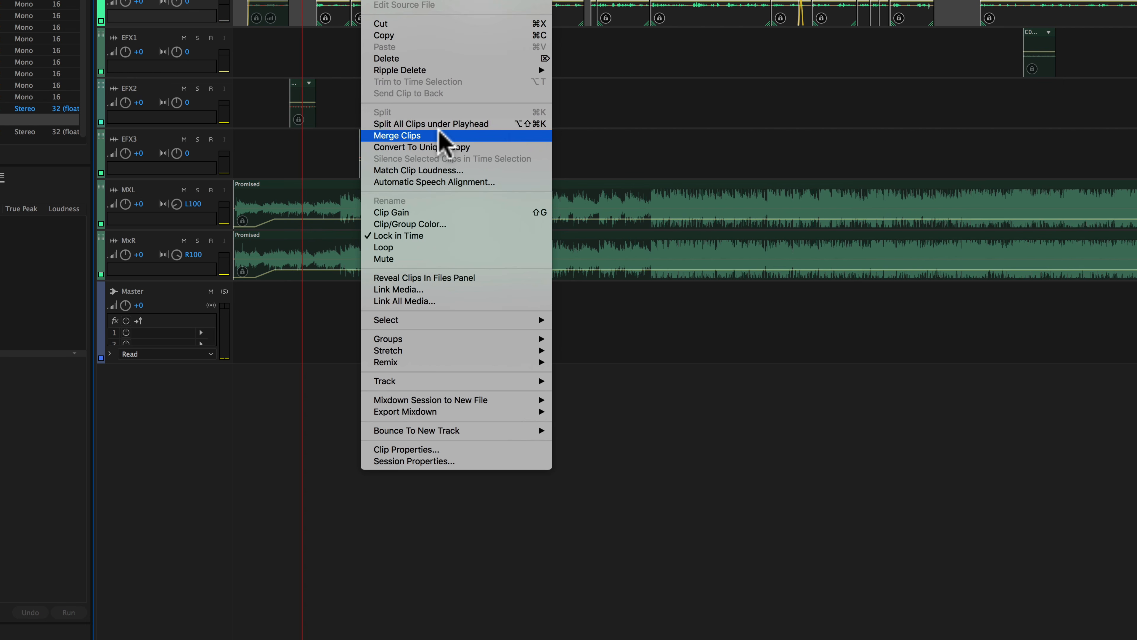
click(436, 171)
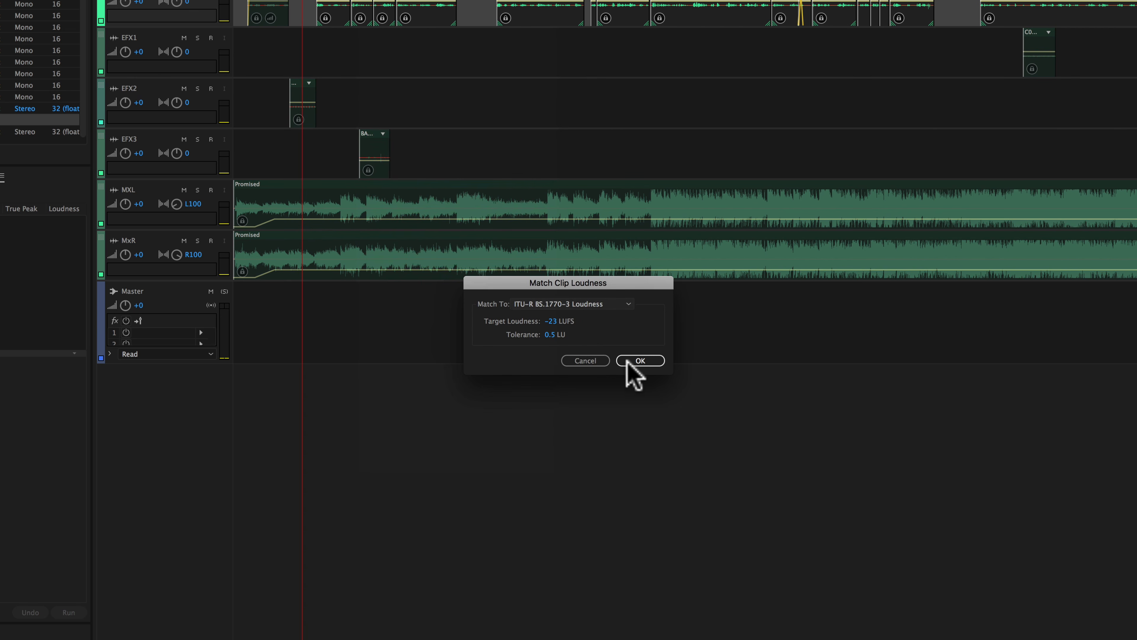
click(639, 361)
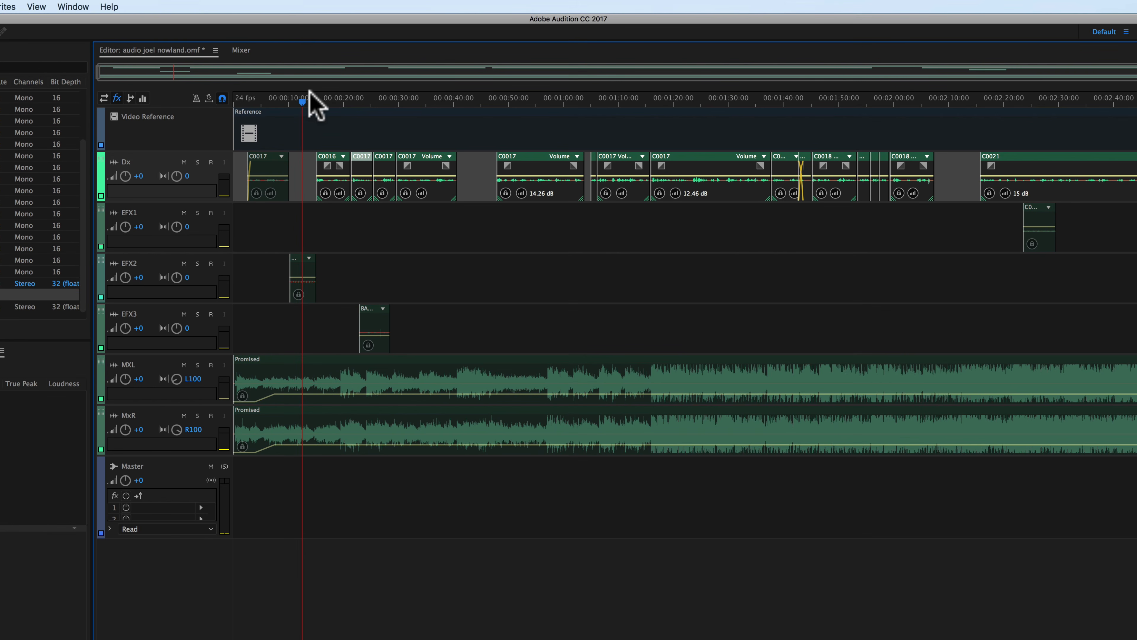
key(space)
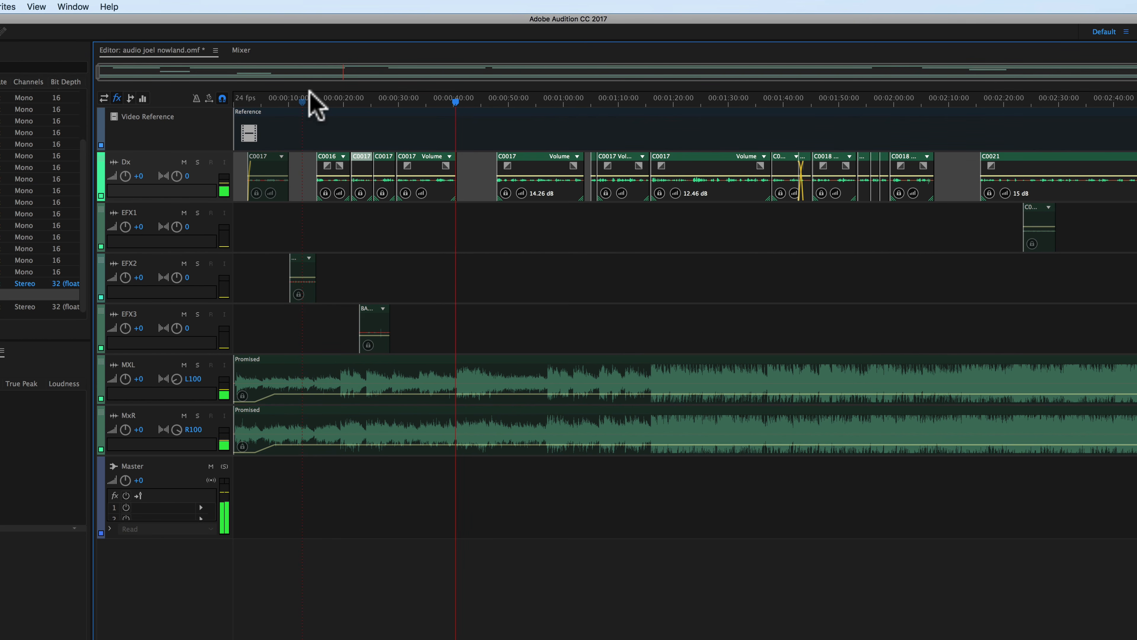
key(space)
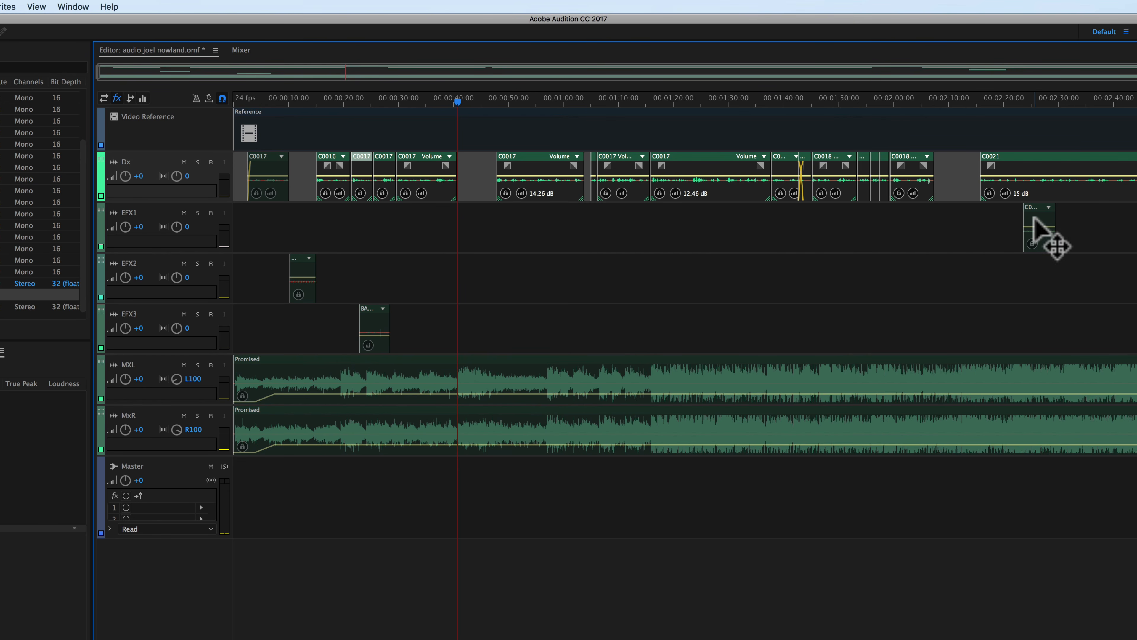
Place the playhead at 00:00:08:20 and enlarge the track heights to reveal the effects slots of the music tracks
click(1045, 230)
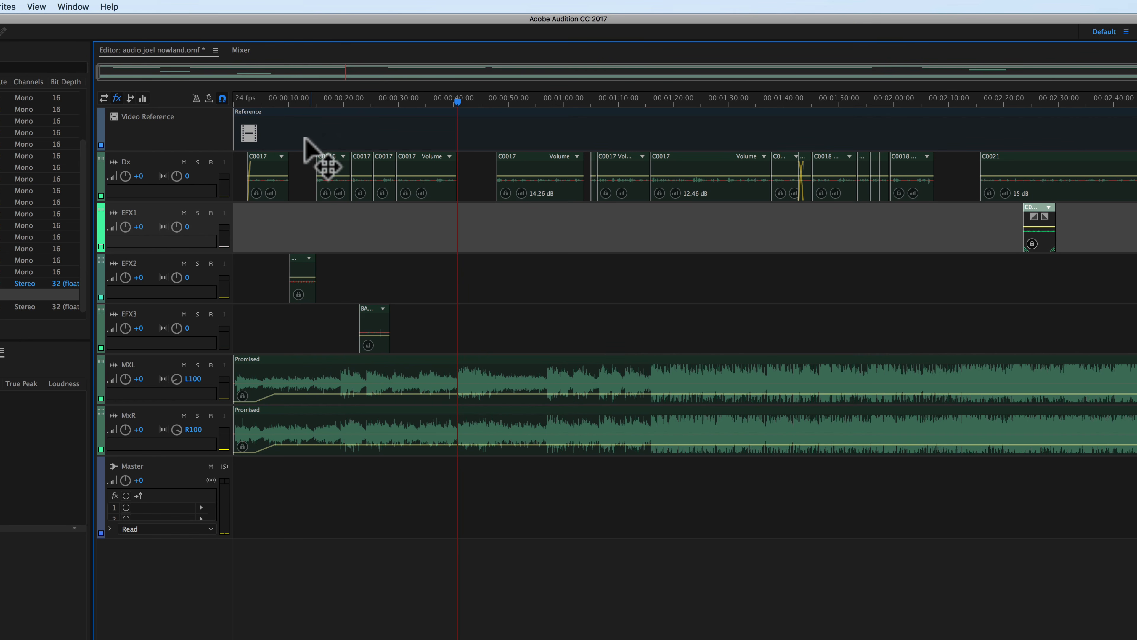
click(293, 101)
drag(294, 102, 282, 99)
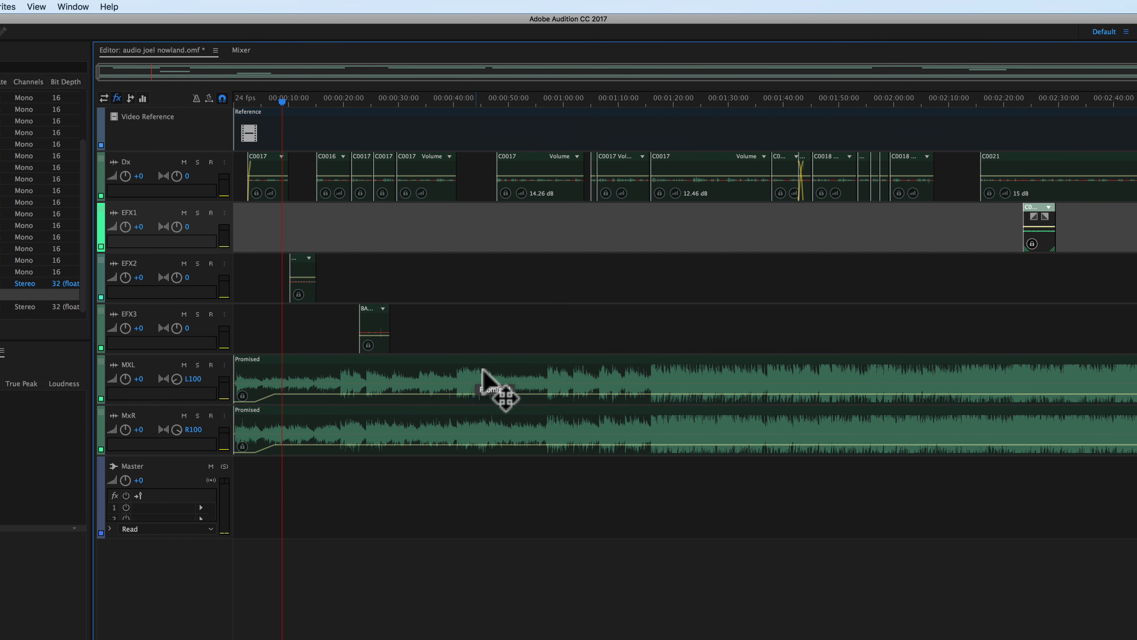
click(515, 367)
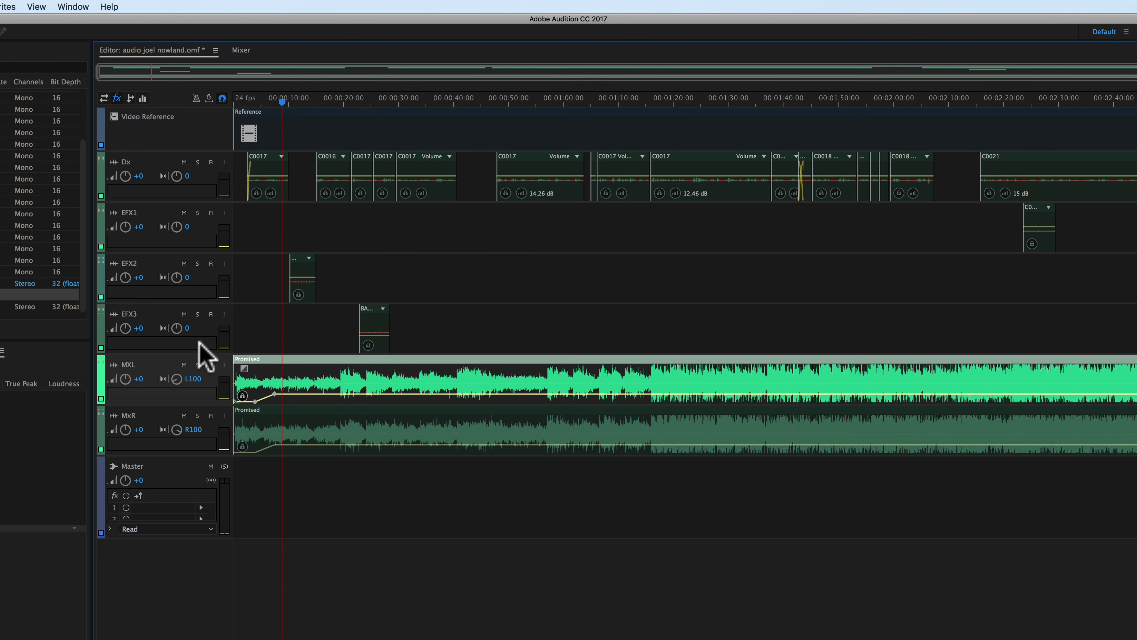
scroll(158, 379, up, 5)
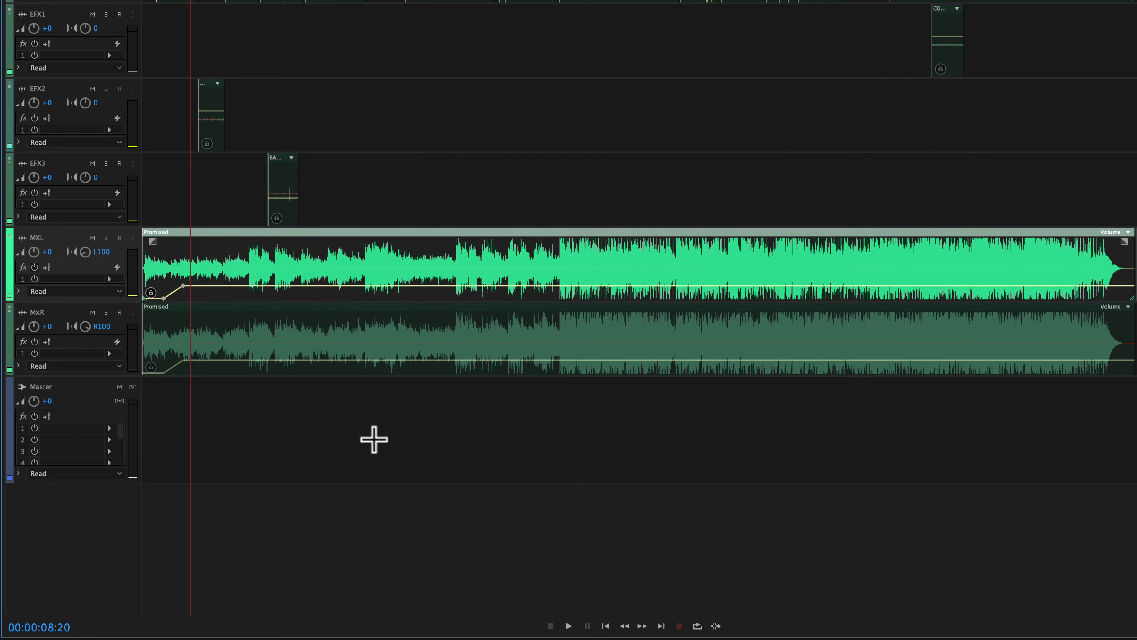
click(374, 439)
scroll(102, 262, up, 3)
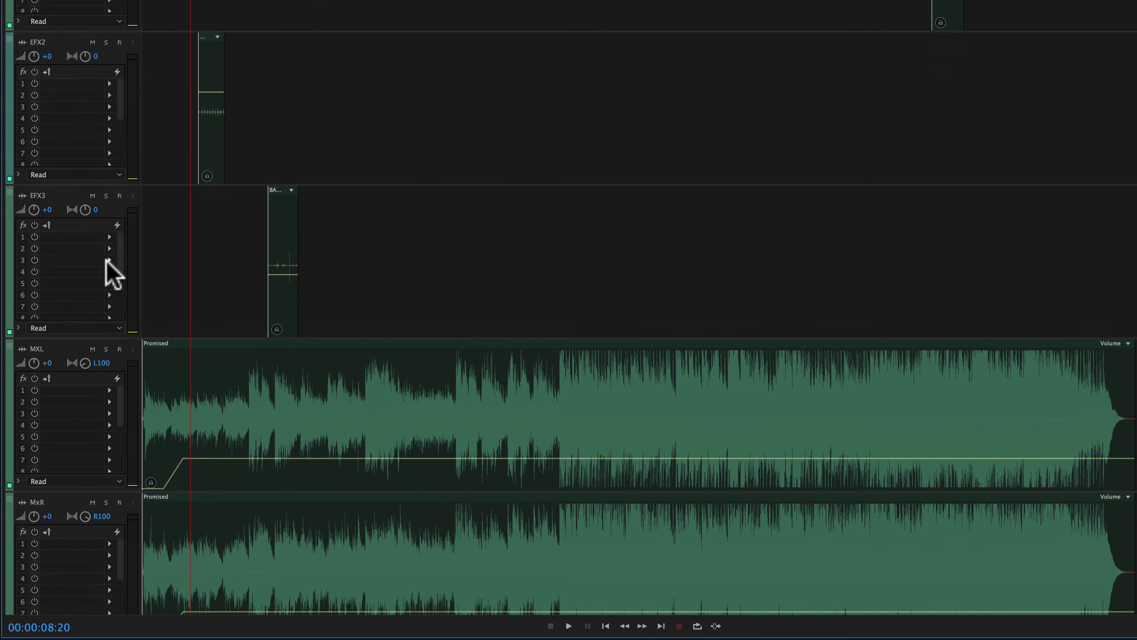
scroll(100, 402, up, 3)
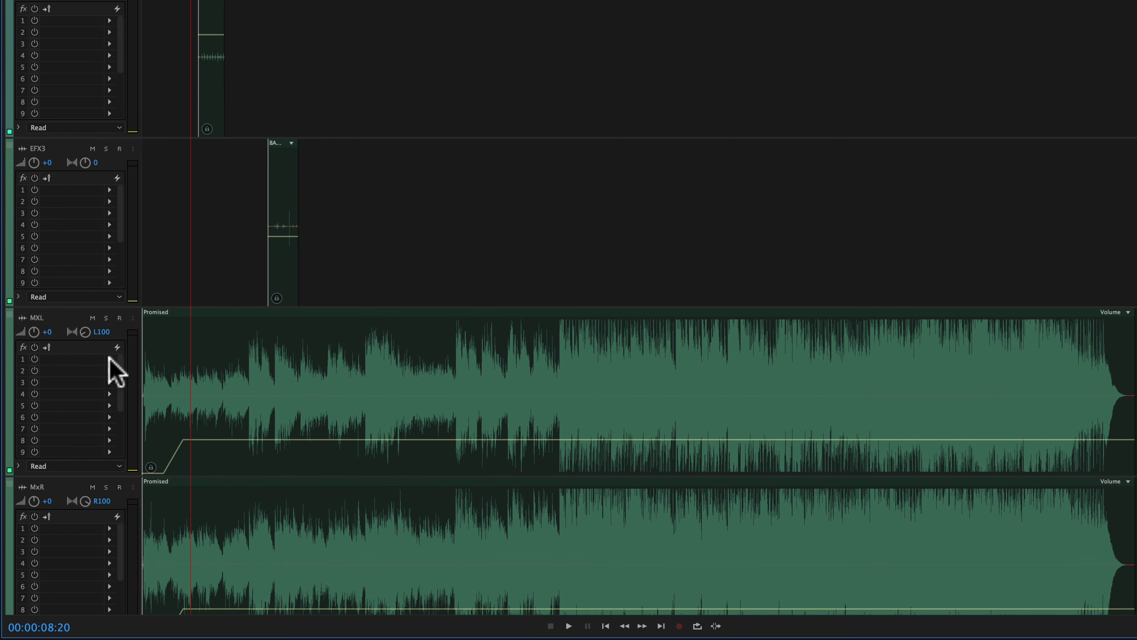
Add a Parametric Equalizer to the first effects slot of track MXL and load its (Default) preset
click(110, 359)
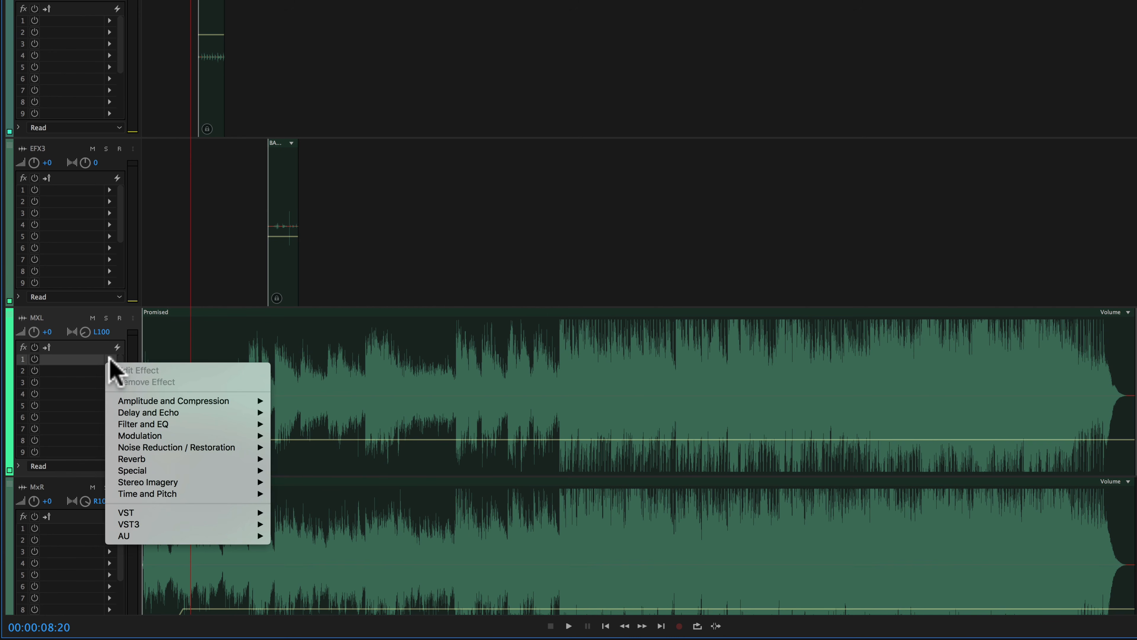
click(74, 358)
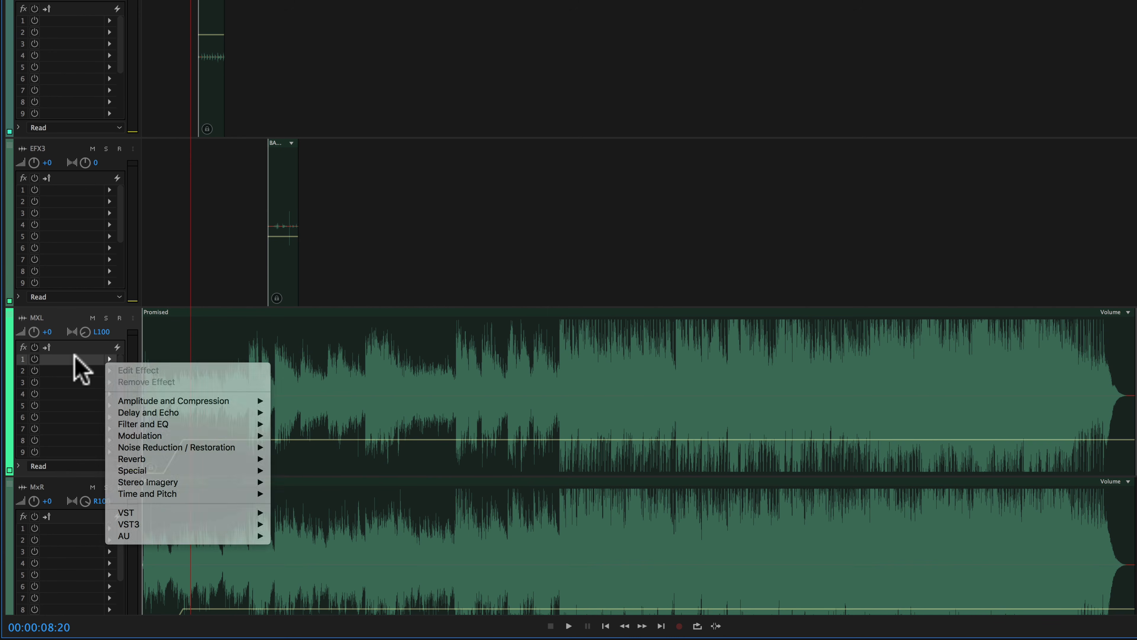
click(109, 359)
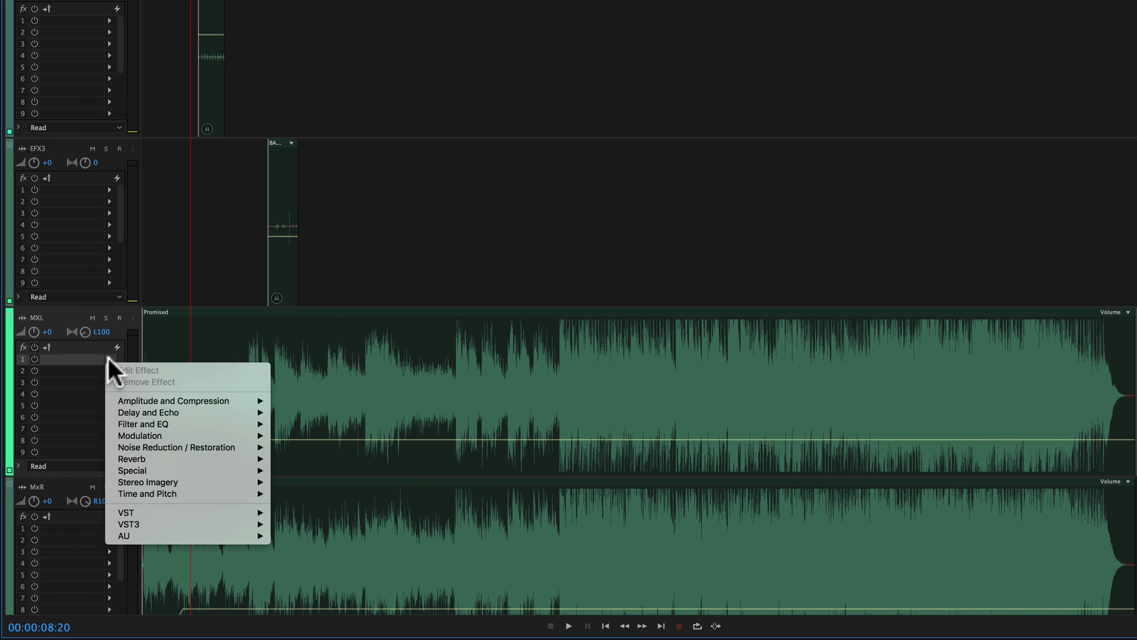
mouse_move(148, 423)
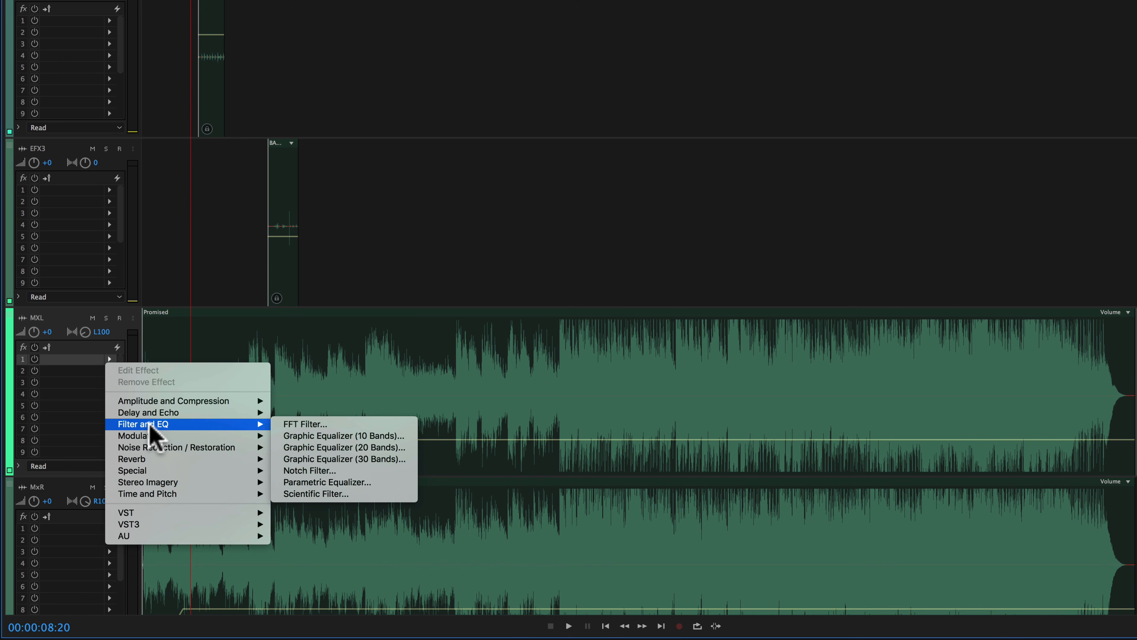
click(347, 483)
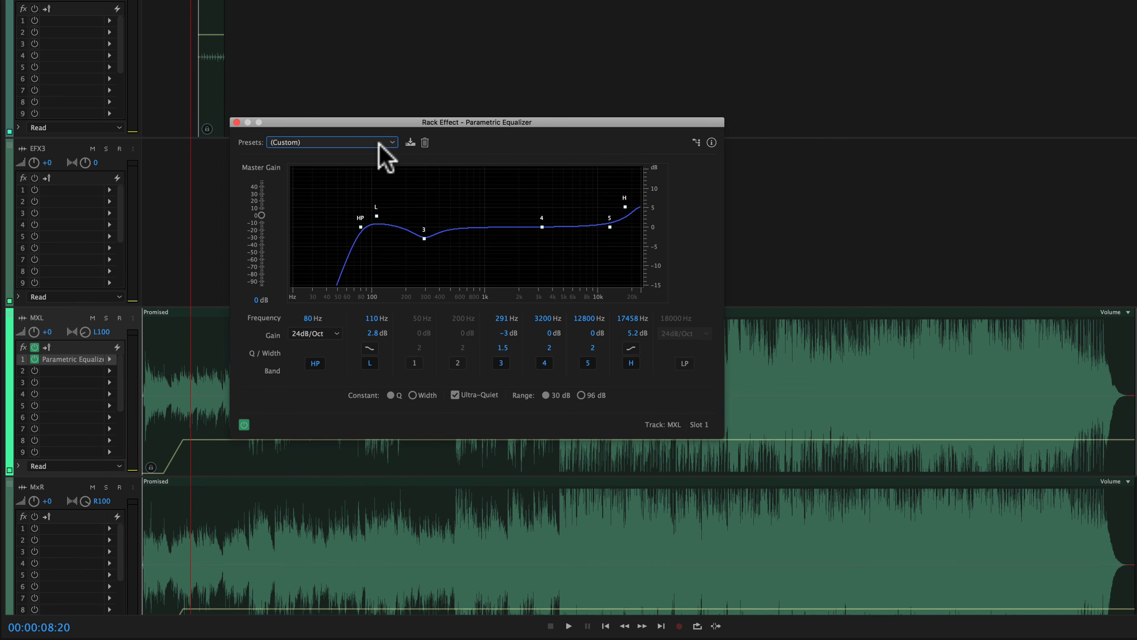
click(378, 144)
click(340, 155)
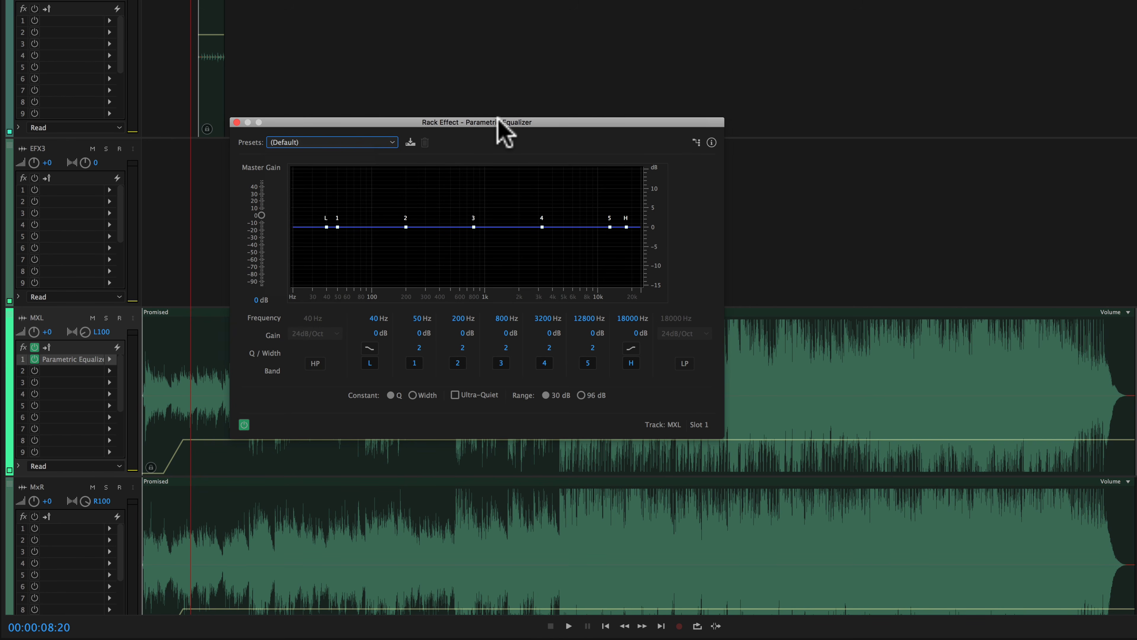
drag(498, 121, 513, 102)
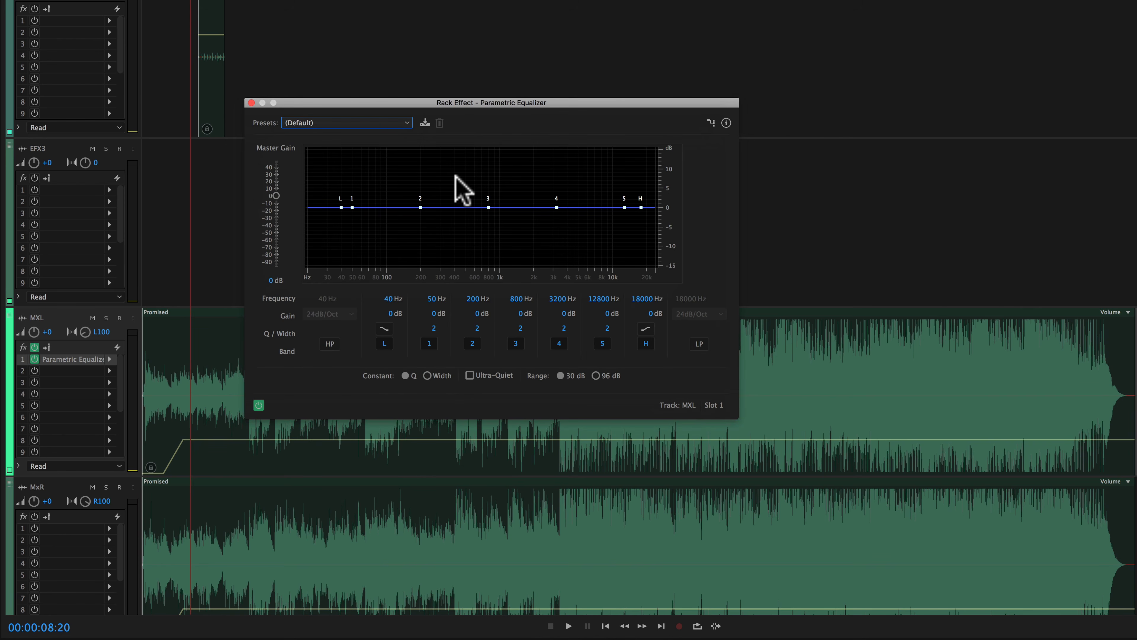
Shape a wide cut with MXL equalizer band 3 at about 994 Hz, -9.9 dB gain and a Q of 0.7
mouse_move(488, 207)
drag(488, 207, 499, 246)
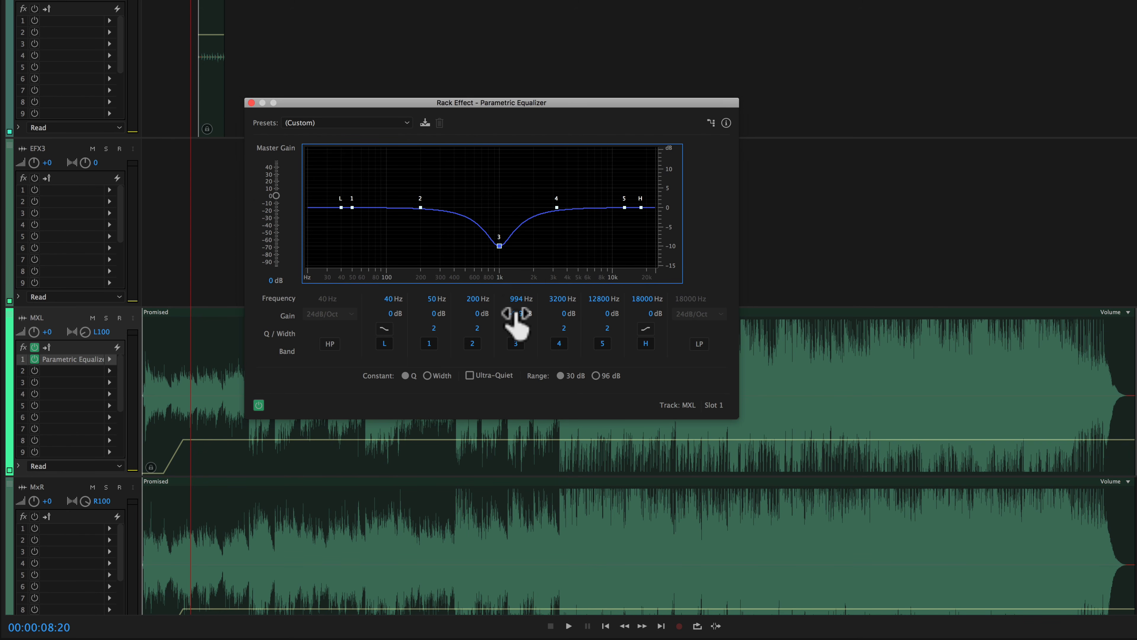
drag(520, 328, 509, 326)
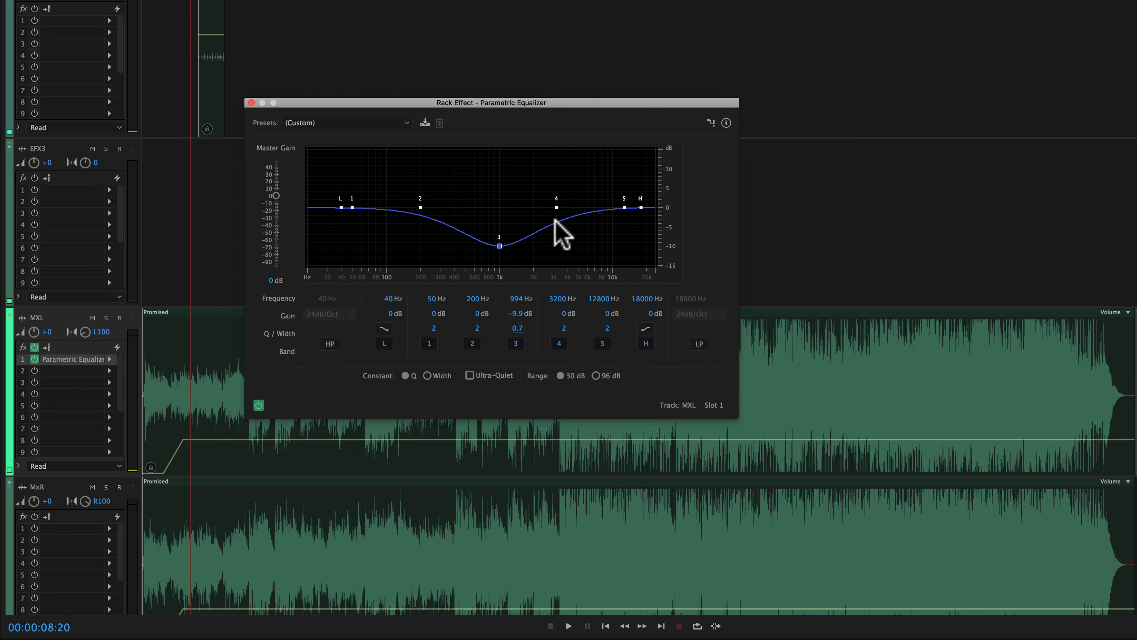
click(499, 245)
Play the session from 00:00:08:20 with equalizer band 3 switched off and on again to compare the sound
click(514, 344)
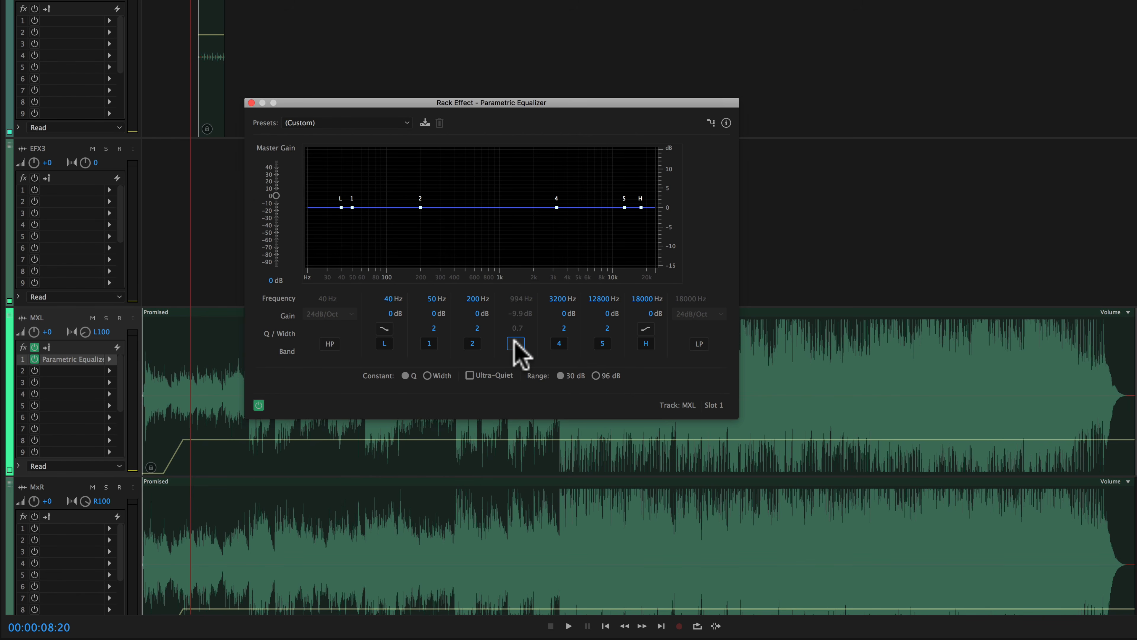
key(space)
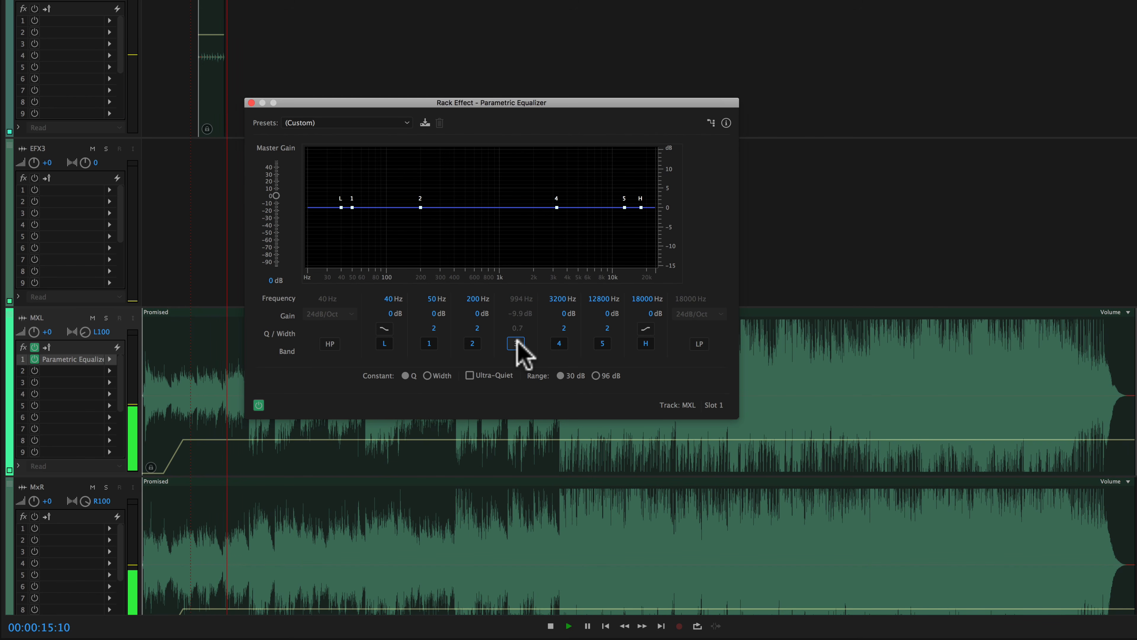
click(516, 343)
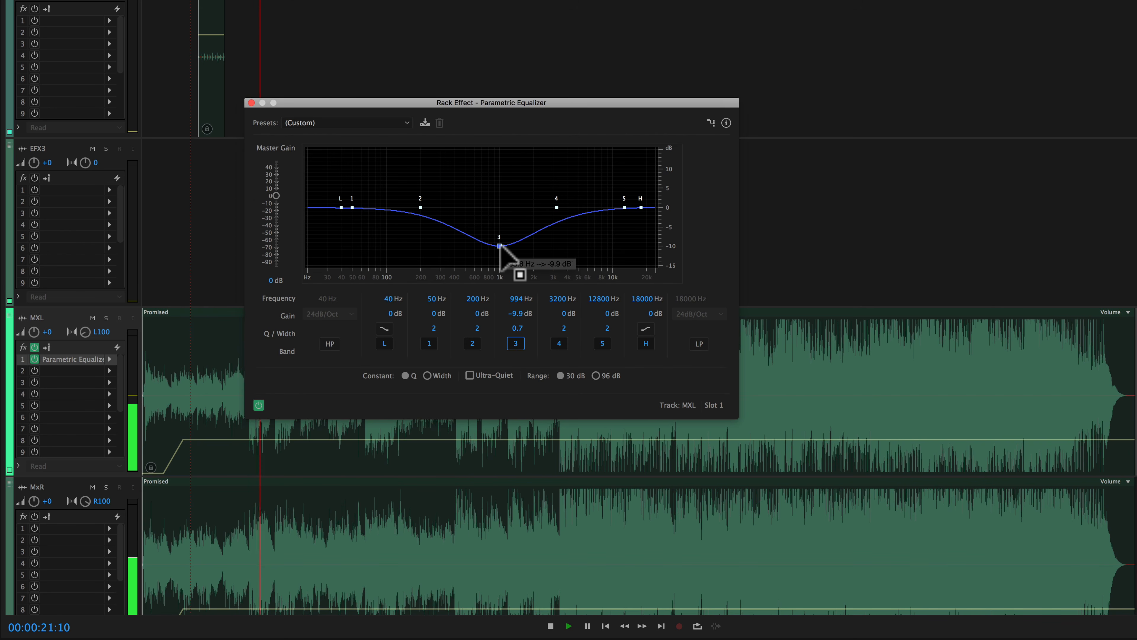
Try a shallower band 3 cut of about -7.6 dB at 981 Hz, stop playback and close the equalizer
drag(498, 246, 499, 236)
key(space)
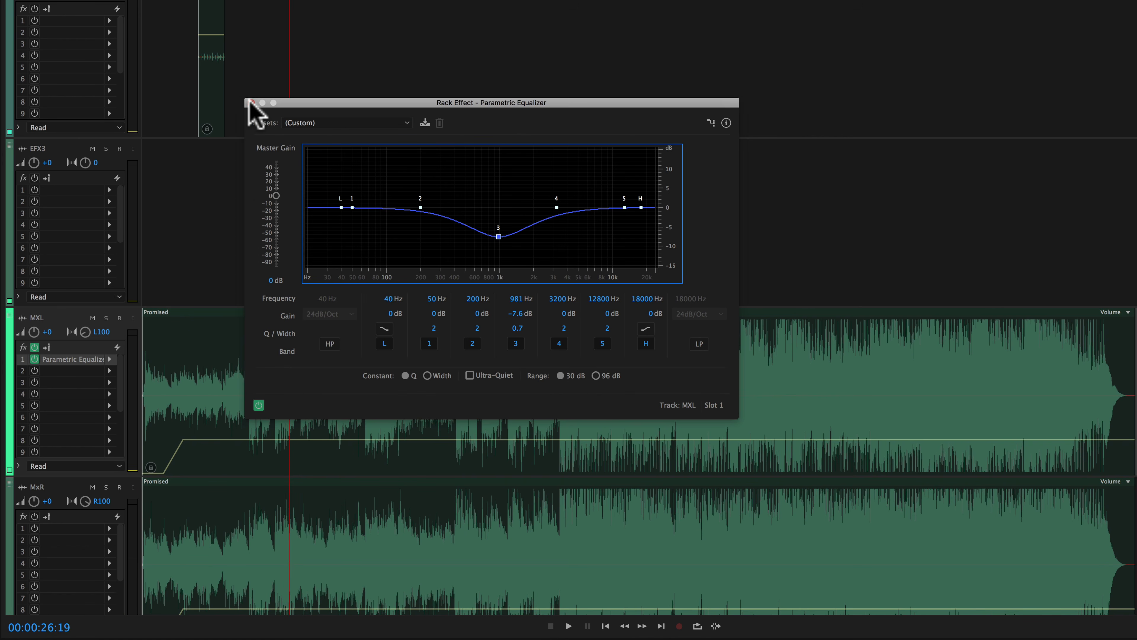
click(251, 102)
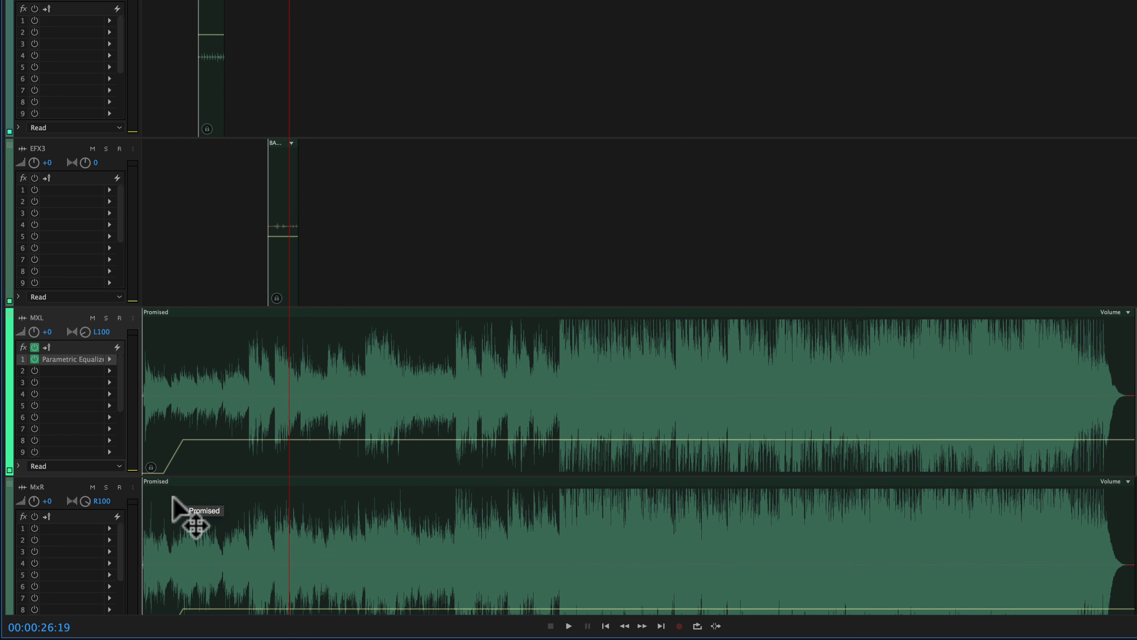
Mute track MxR and play from 00:00:26:19 to about 00:00:34:13 to hear the equalized MXL track
click(93, 486)
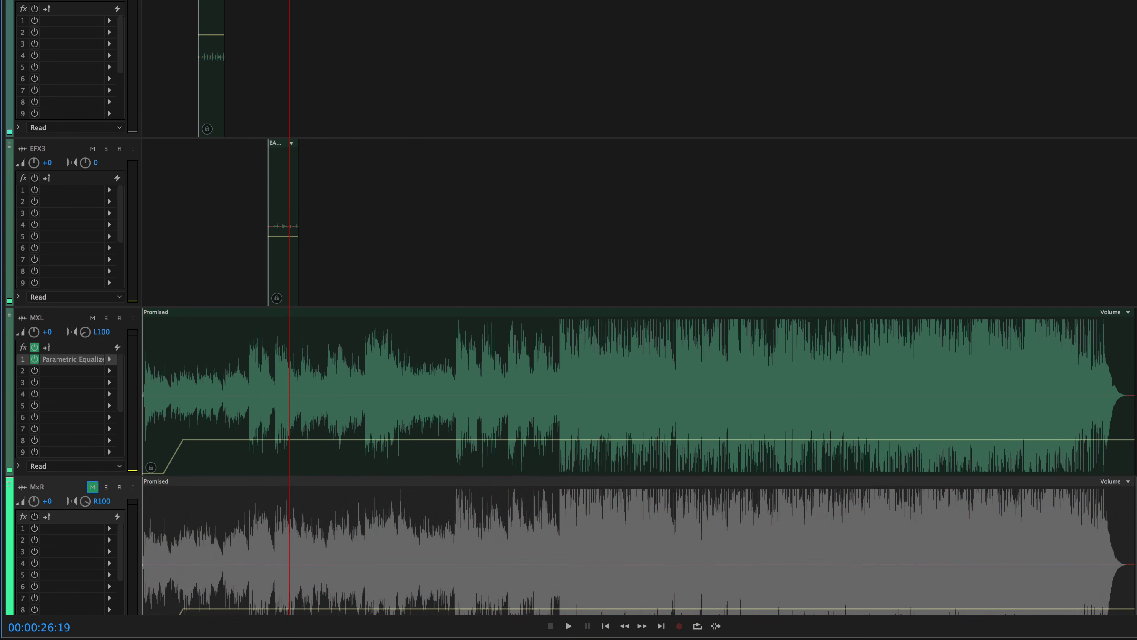
key(space)
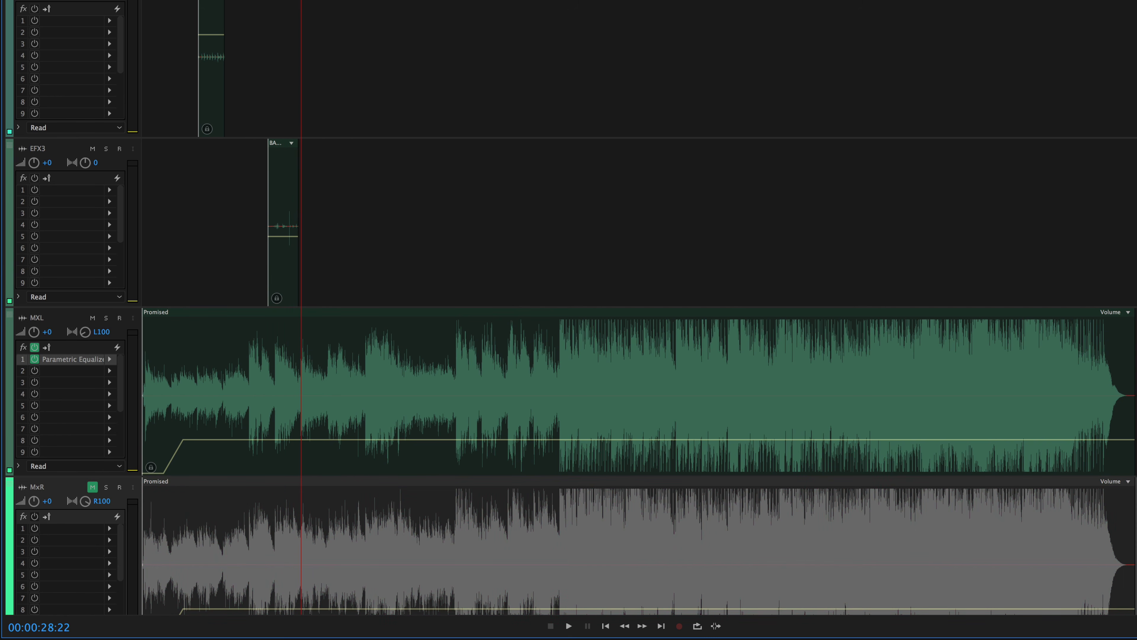
key(space)
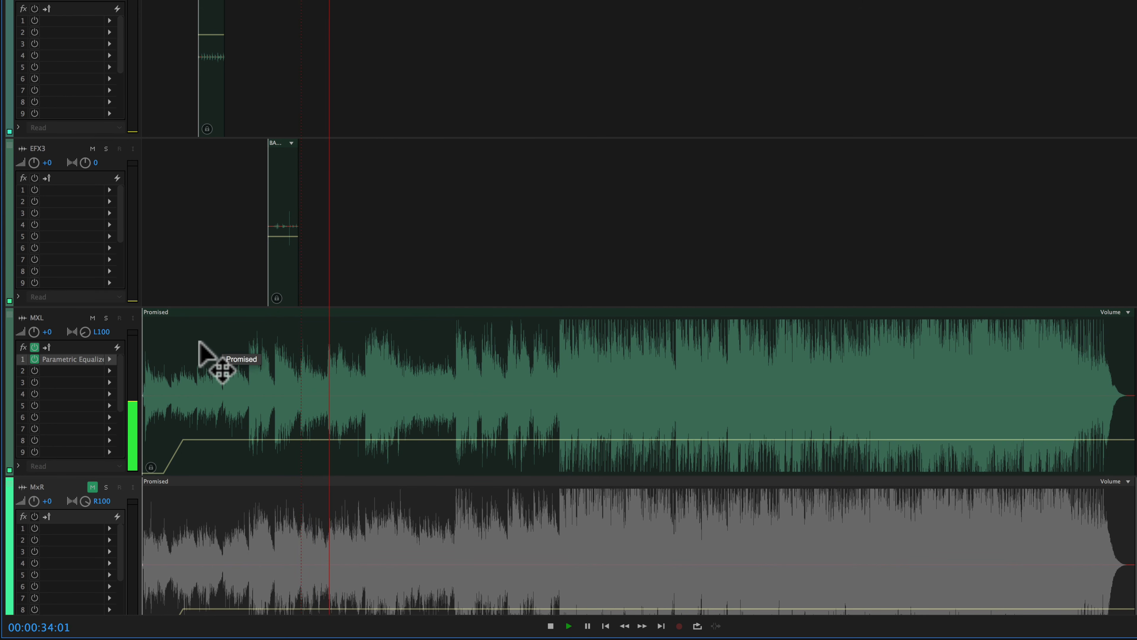
key(space)
Set band 3 of the MXL Parametric Equalizer to -4 dB gain at 1000 Hz and close the equalizer
double_click(89, 359)
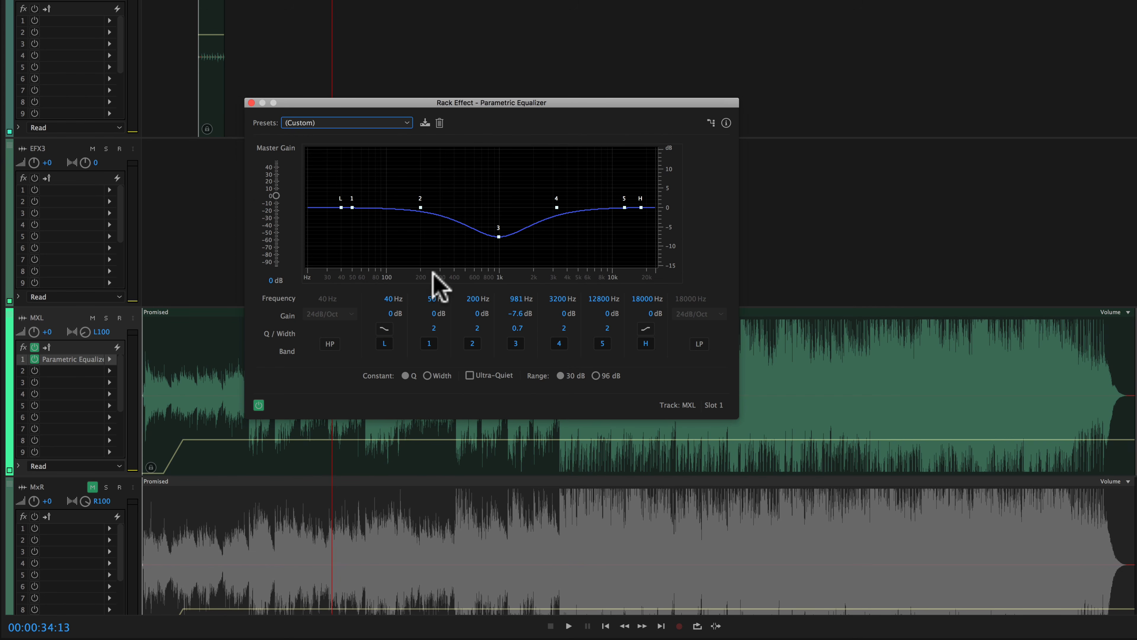
click(519, 313)
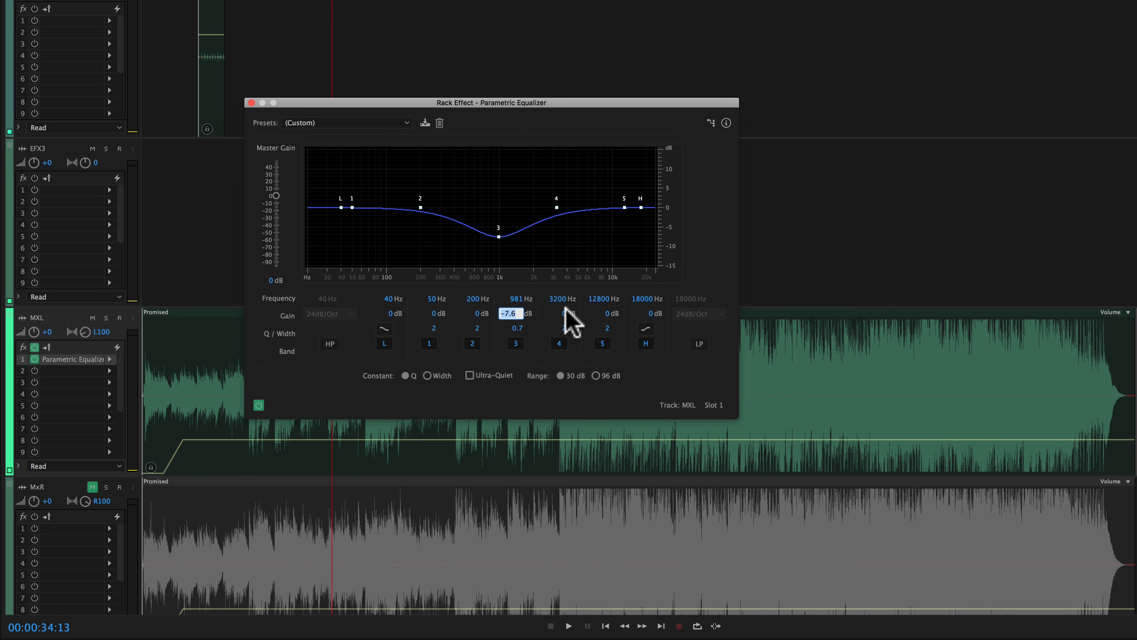
text(-4)
key(Return)
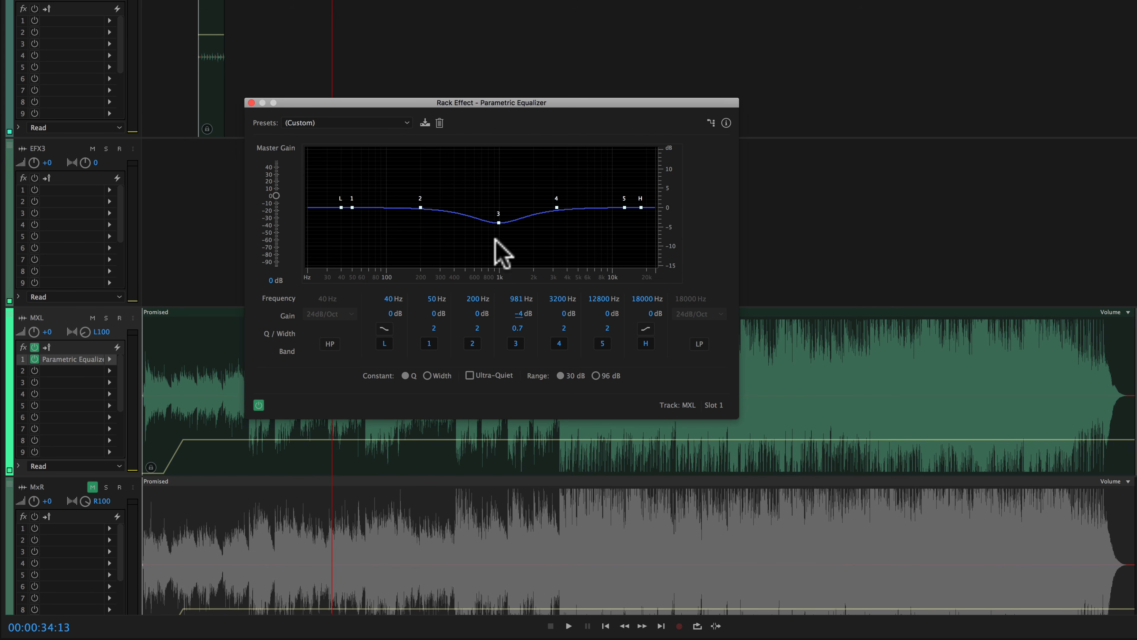
click(516, 299)
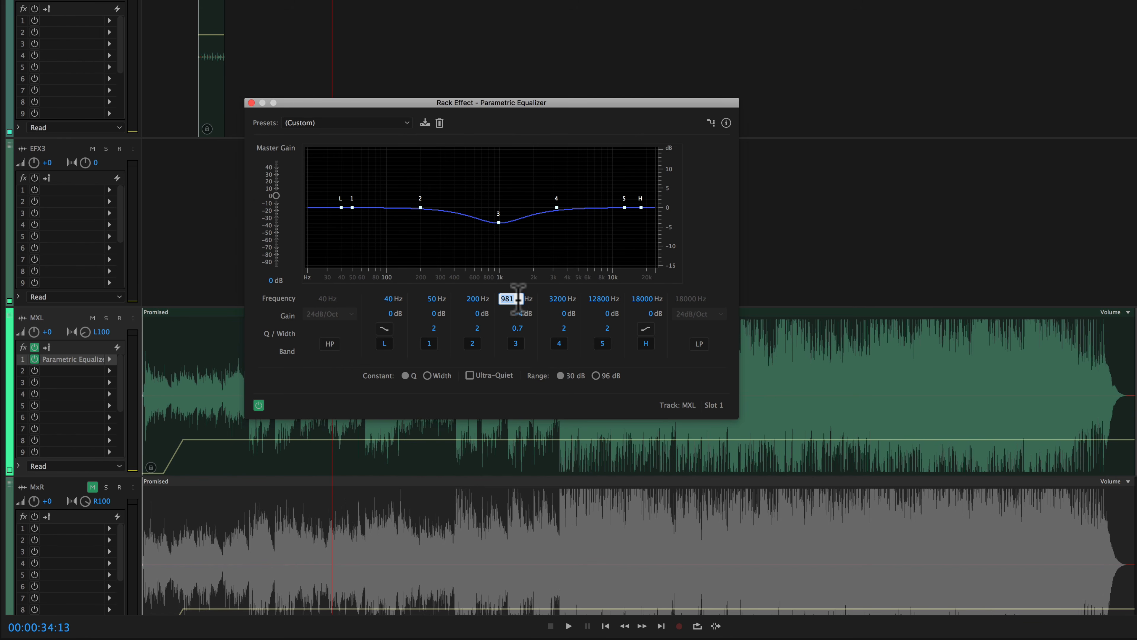
text(1000)
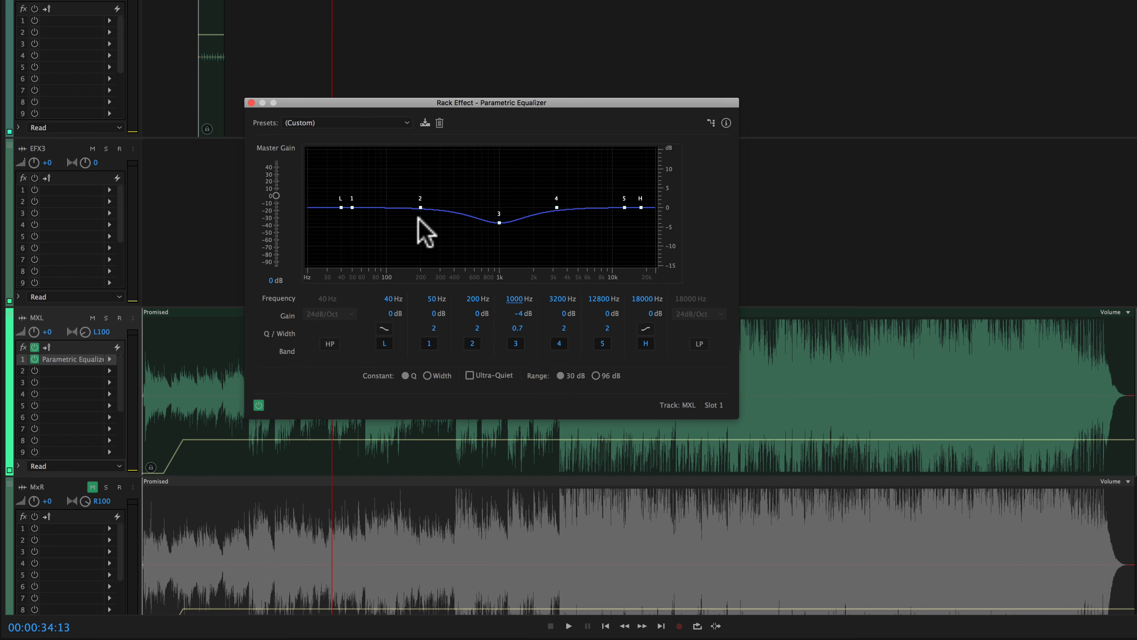
click(251, 102)
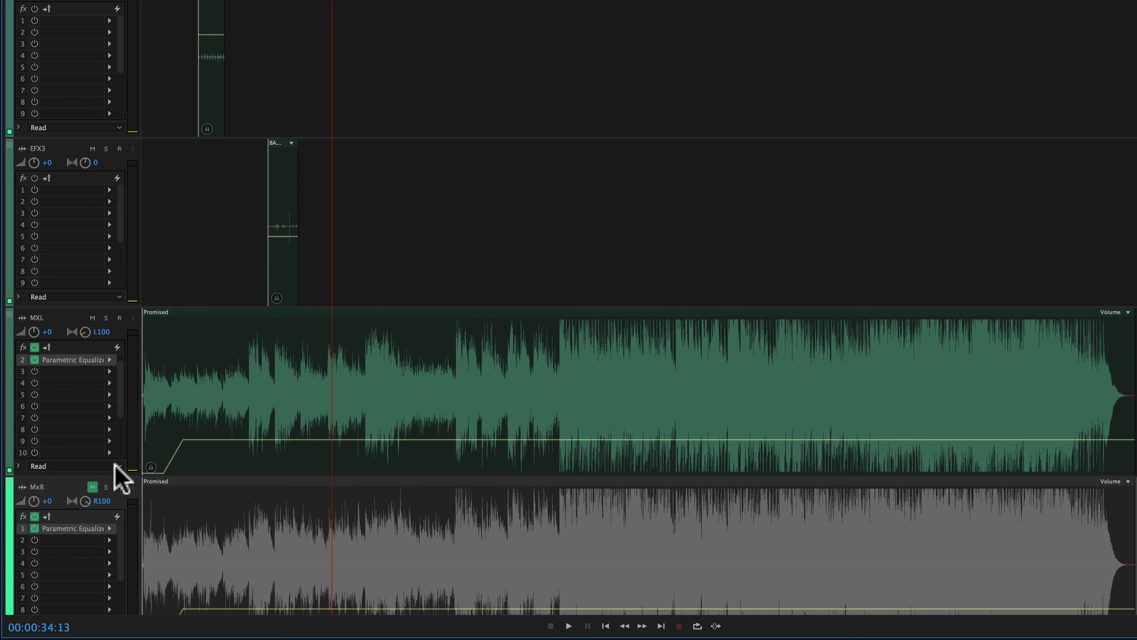
Unmute track MxR and play sections from 00:00:34:13 up to about 00:01:06:04 to check the equalized music
click(93, 487)
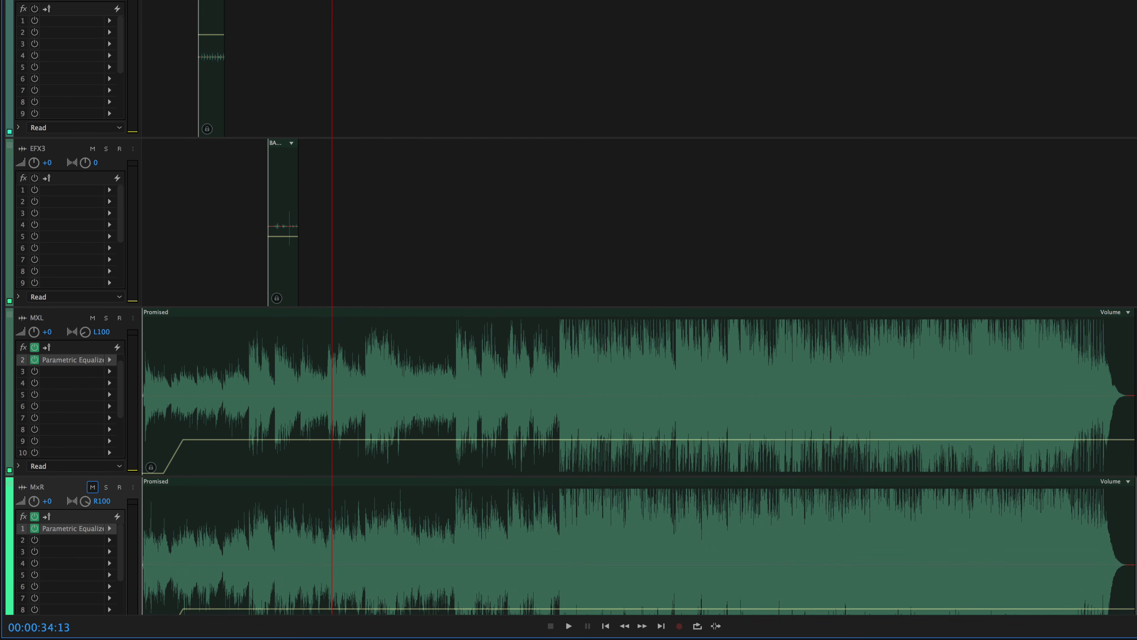
key(space)
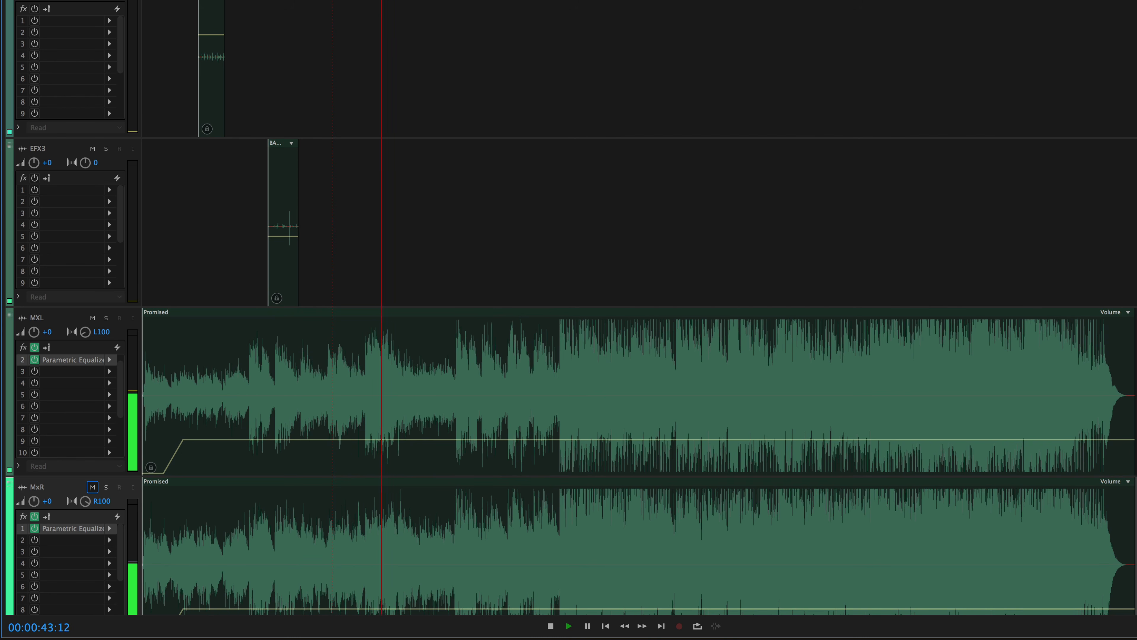
key(space)
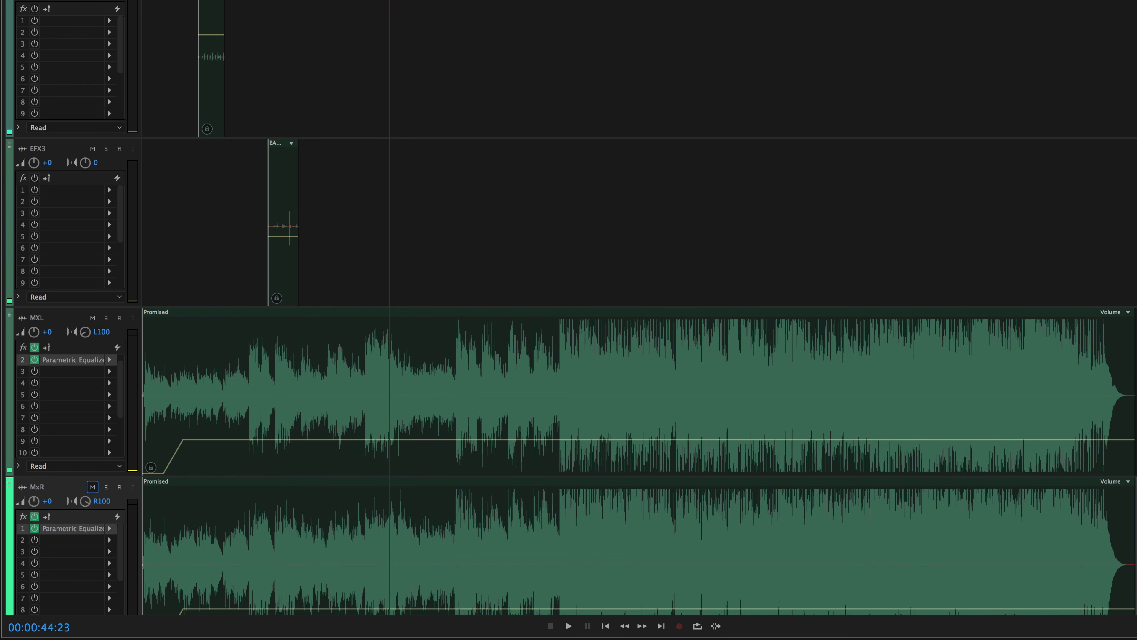
key(space)
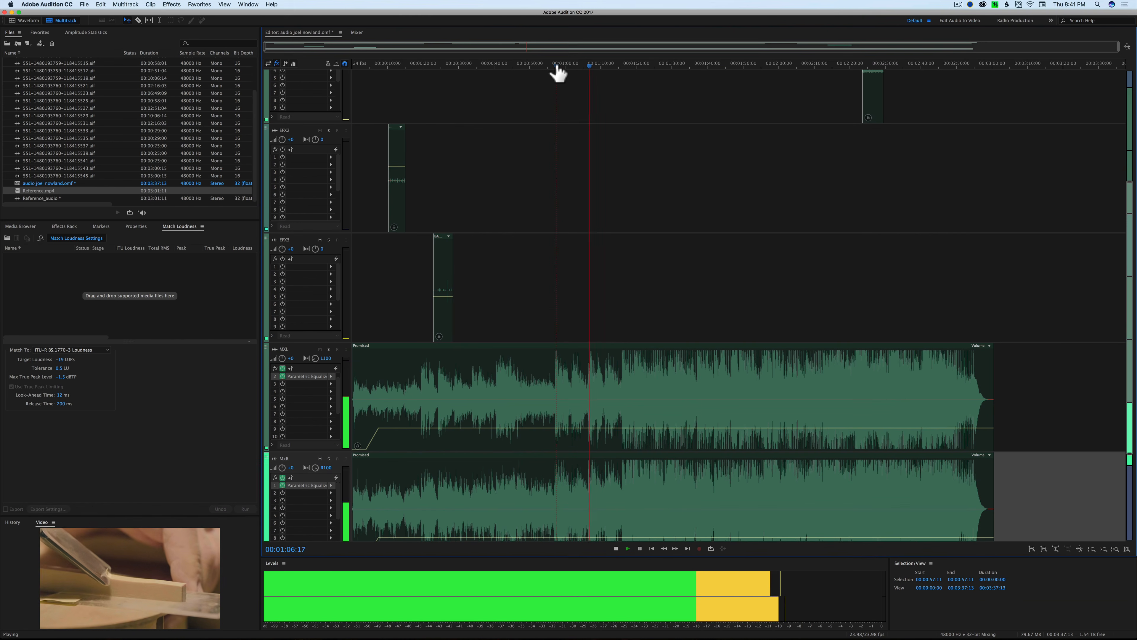
key(space)
scroll(740, 174, up, 5)
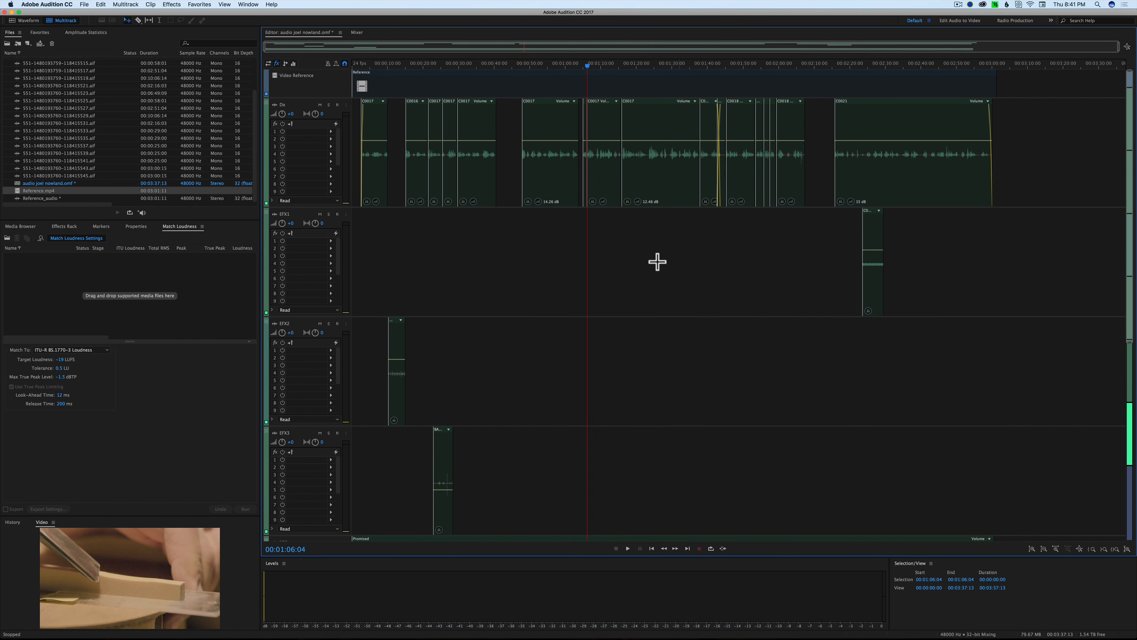
scroll(614, 240, down, 5)
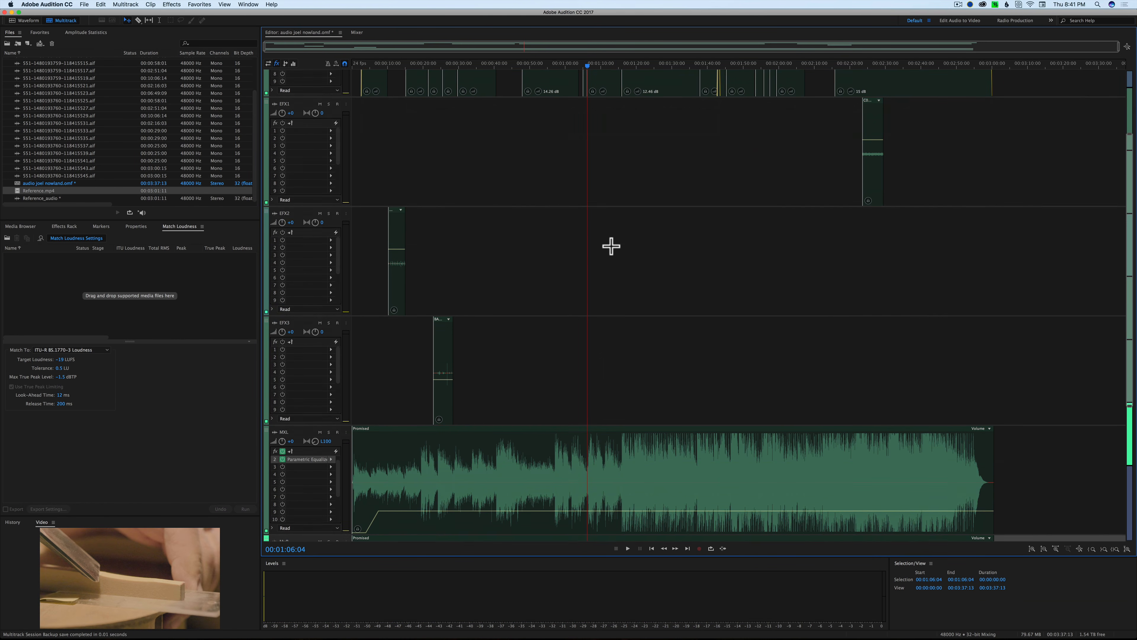
Reduce the track heights to fit all tracks and play the mix from 00:01:33:04 to about 00:02:21:12
scroll(613, 243, up, 5)
scroll(690, 203, down, 3)
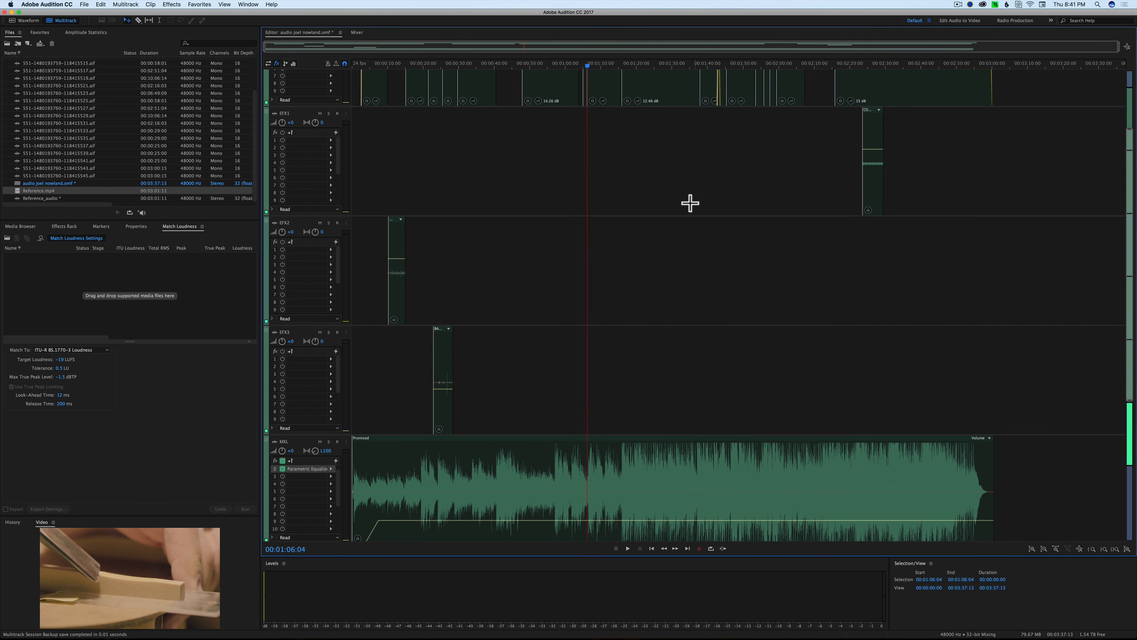
click(683, 64)
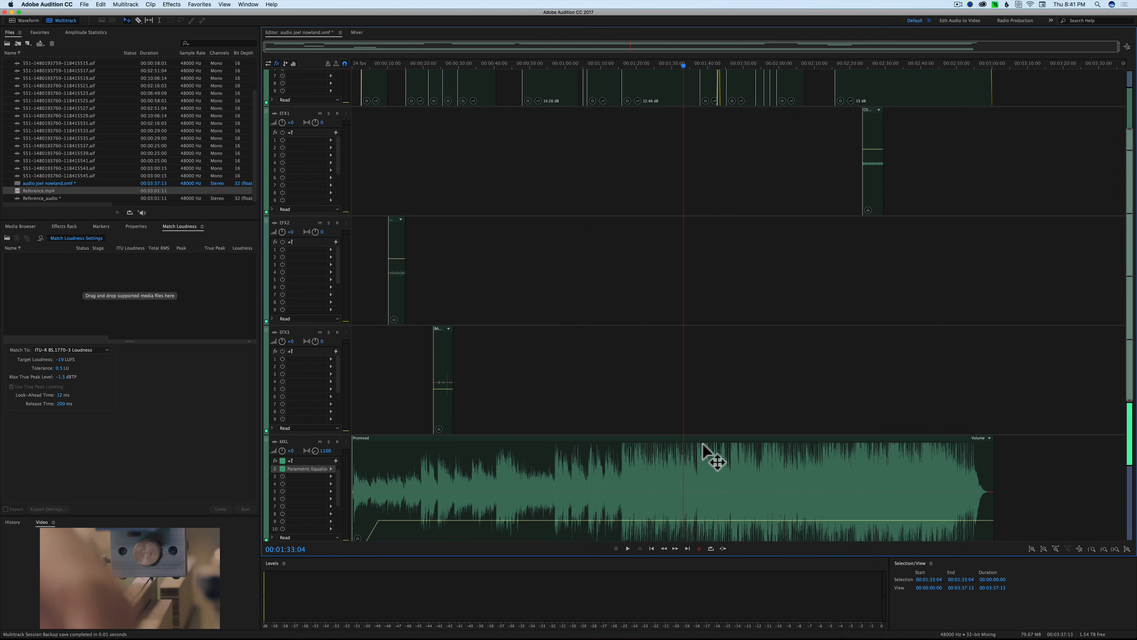
scroll(332, 357, down, 10)
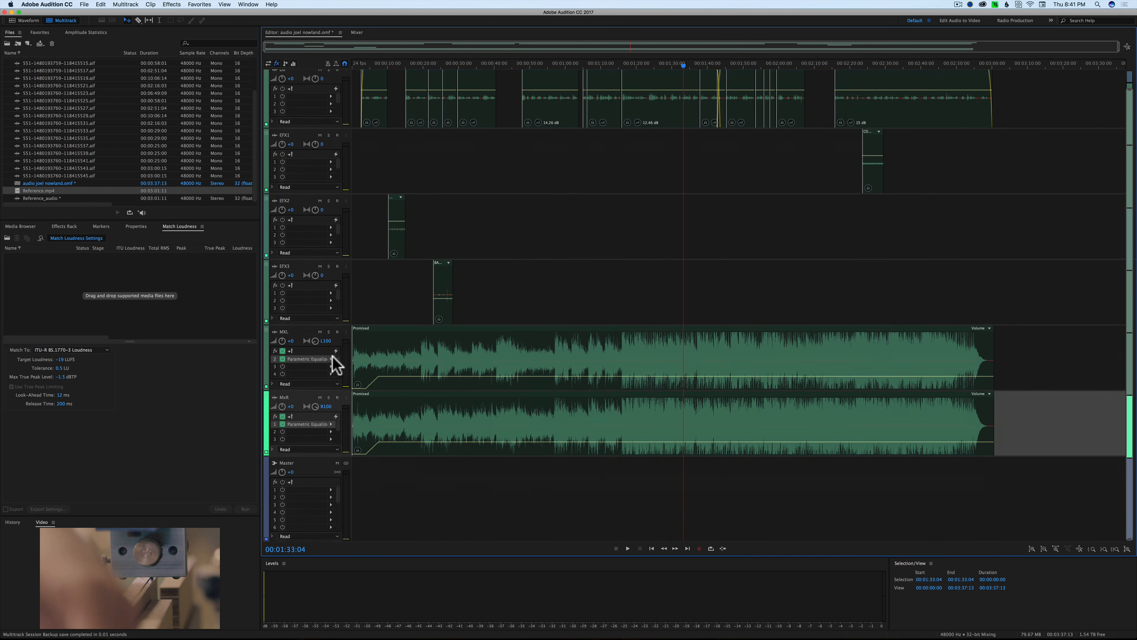
scroll(331, 355, up, 3)
scroll(327, 358, up, 2)
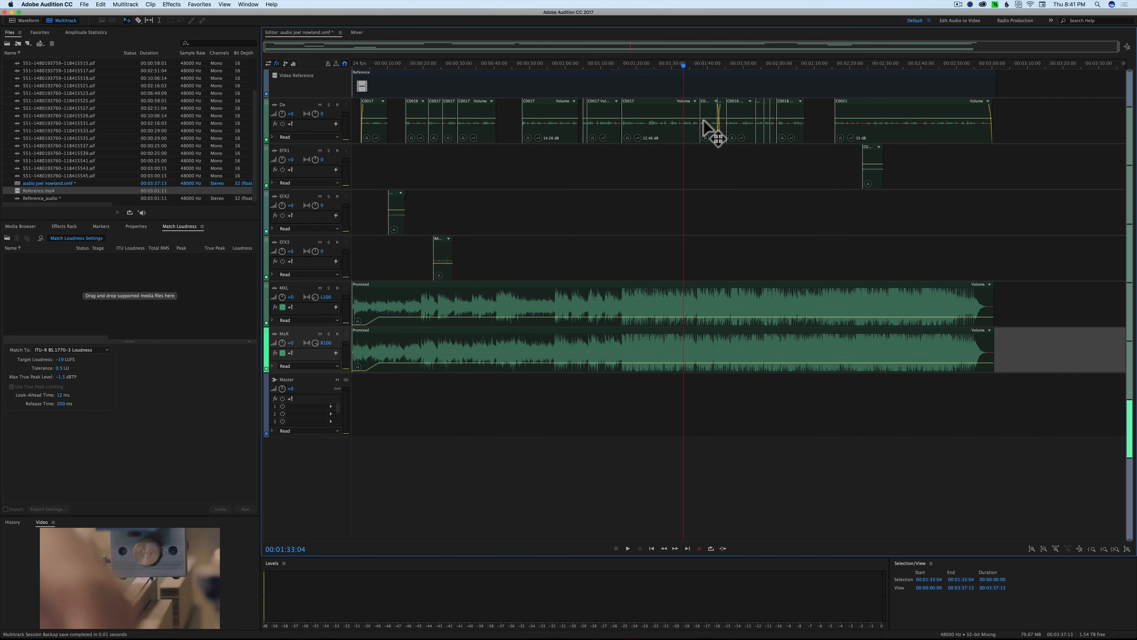
key(space)
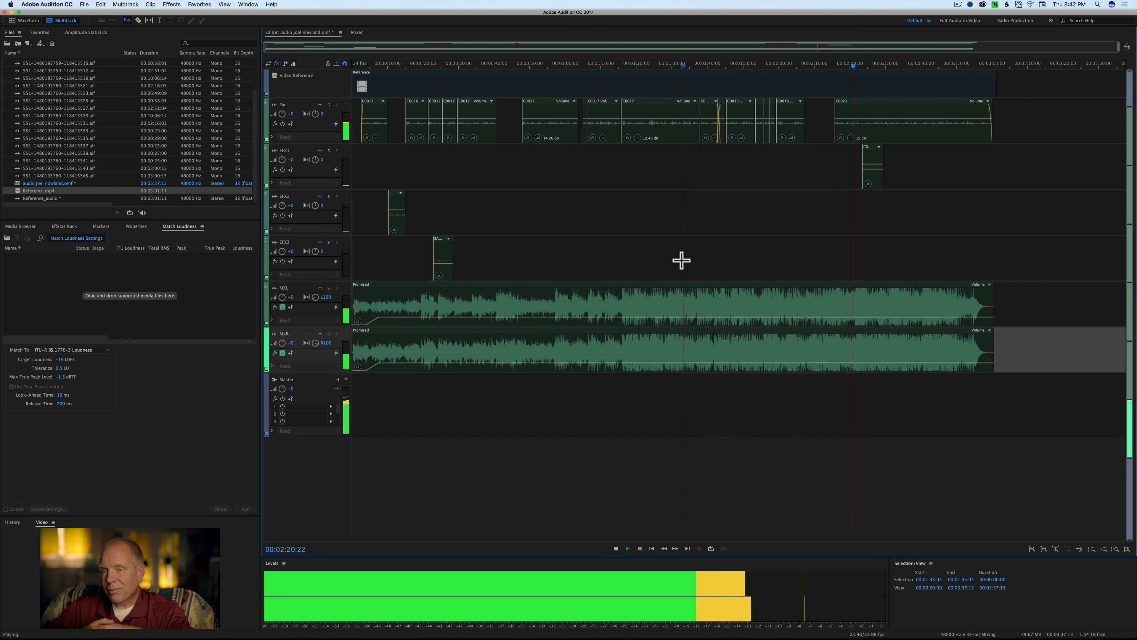
key(space)
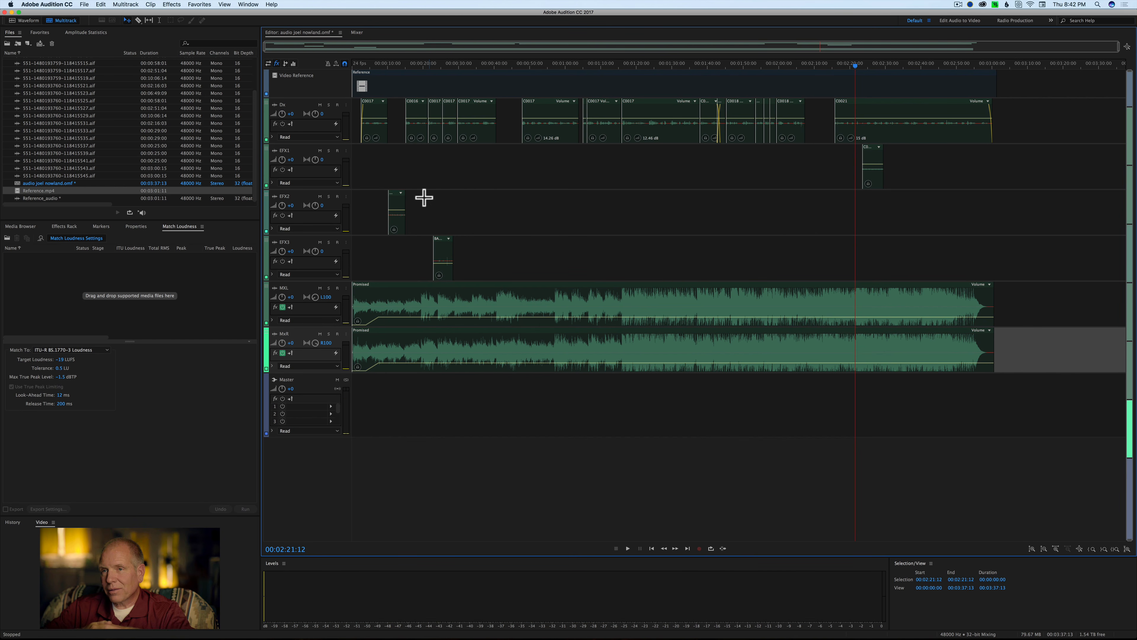
Select the EFX2 clip and play from 00:00:08:07 to about 00:00:17:05 to hear its level in the mix
click(398, 205)
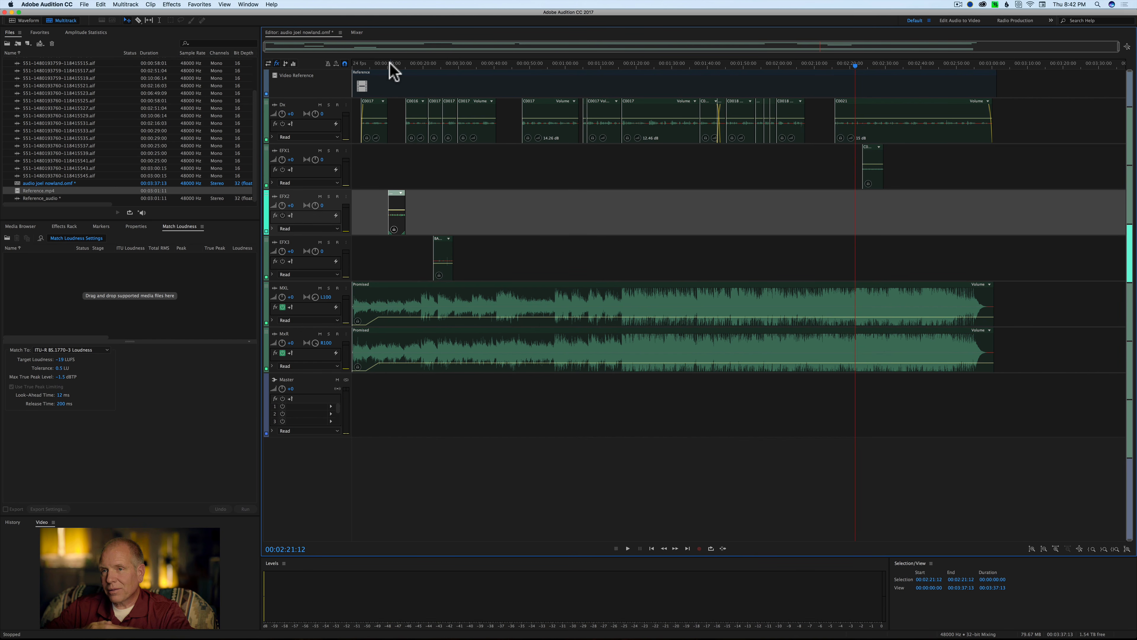
click(381, 66)
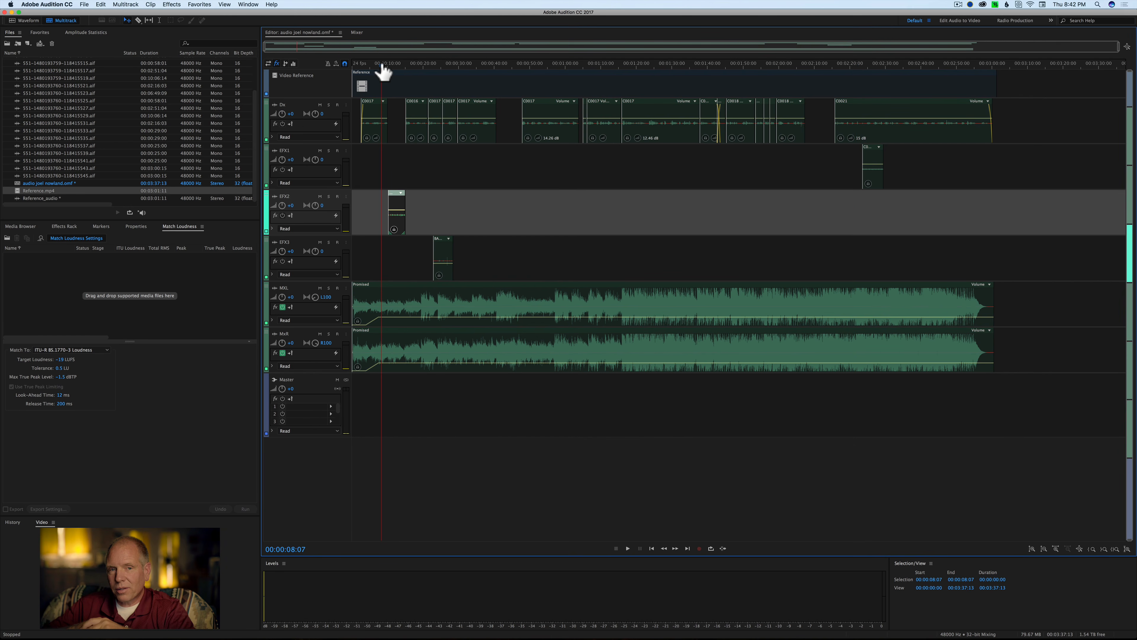
key(space)
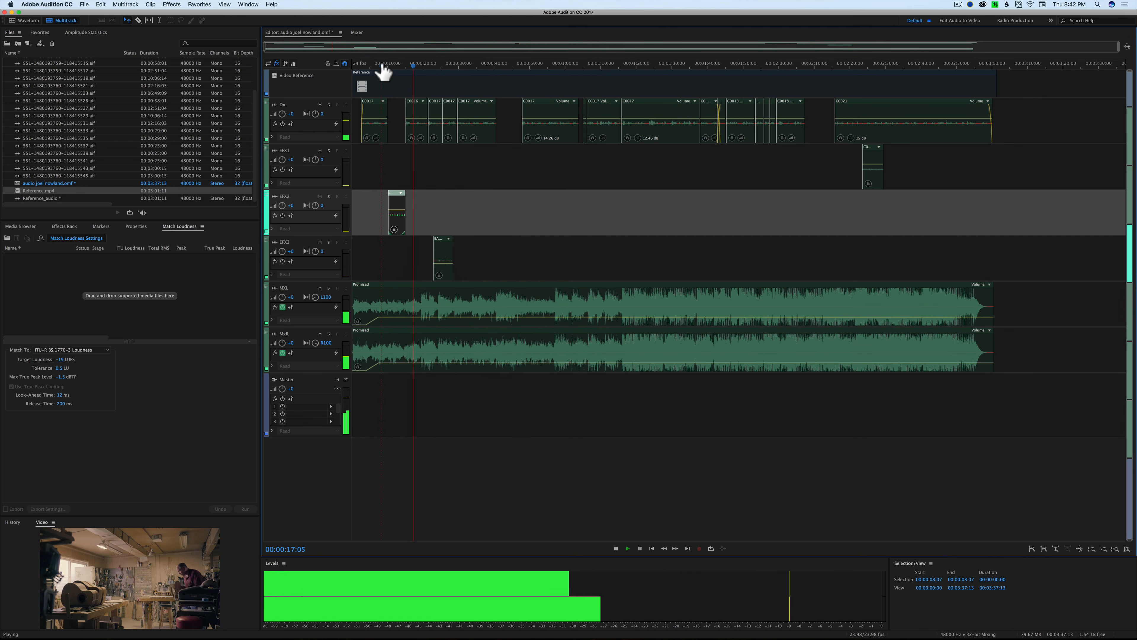
key(space)
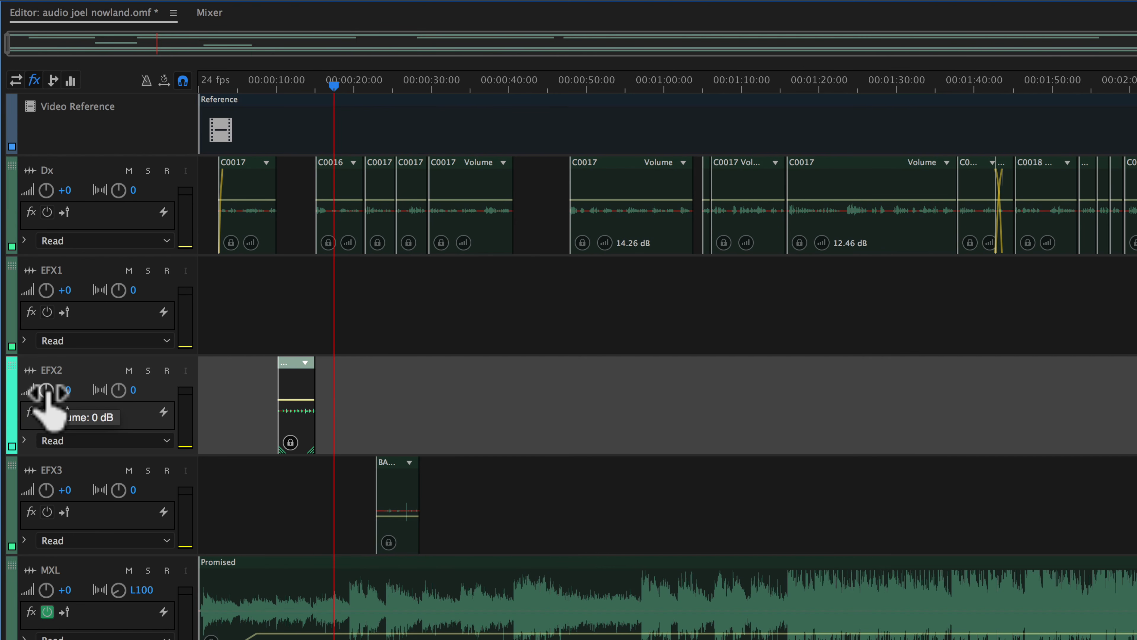
Raise the EFX2 track volume to +3 dB and play from about 00:00:09:00 to 00:00:20:00 to check it
drag(47, 392, 47, 392)
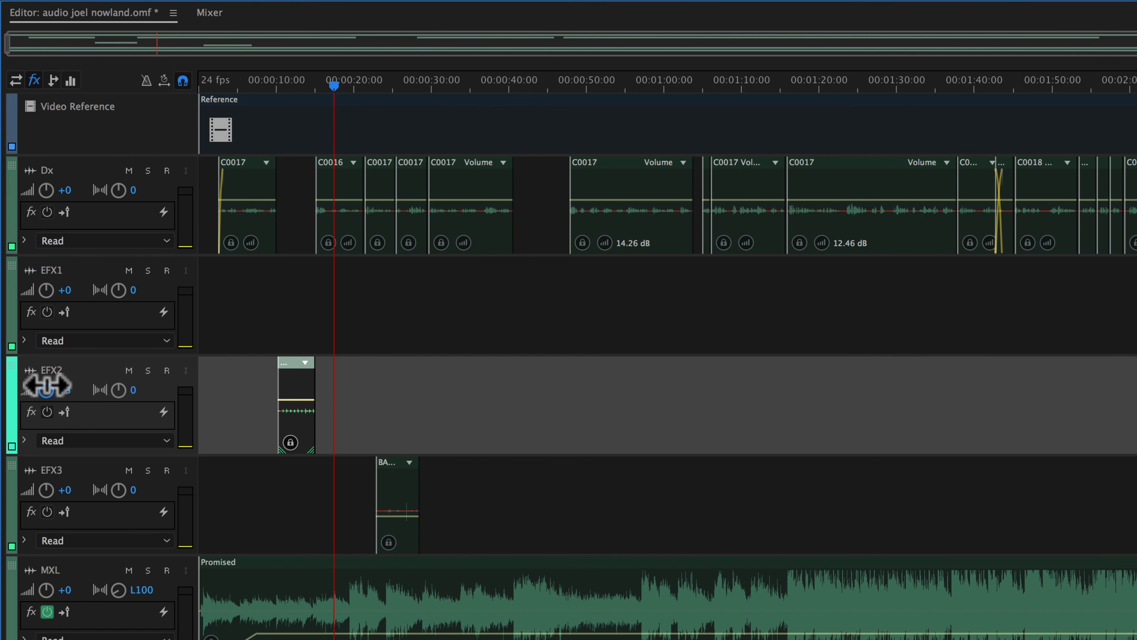
click(269, 83)
key(space)
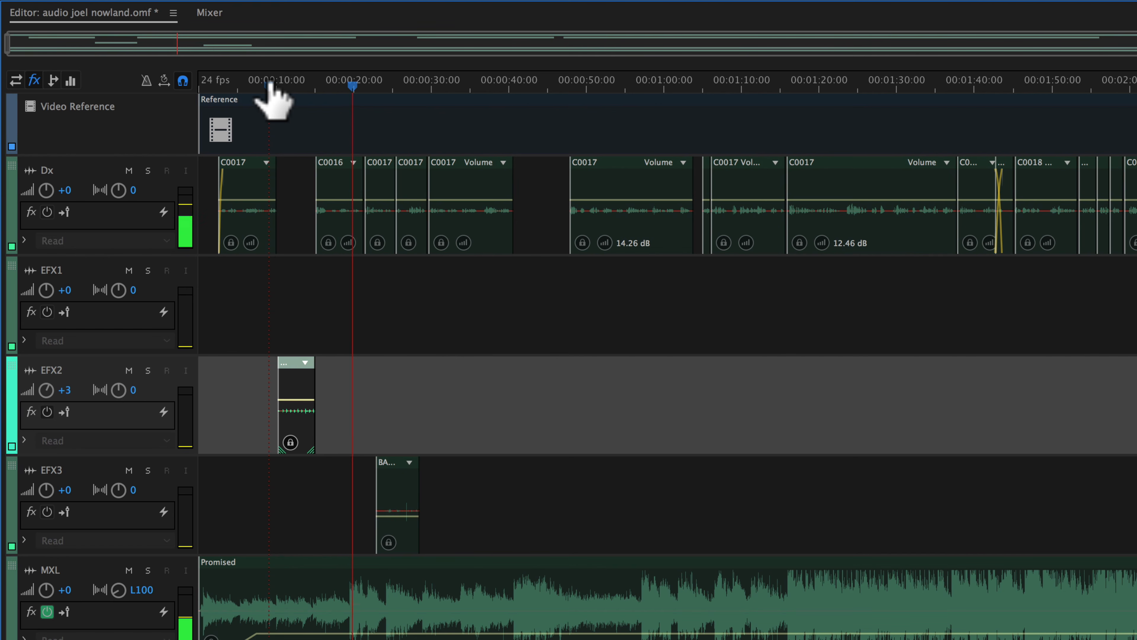
key(space)
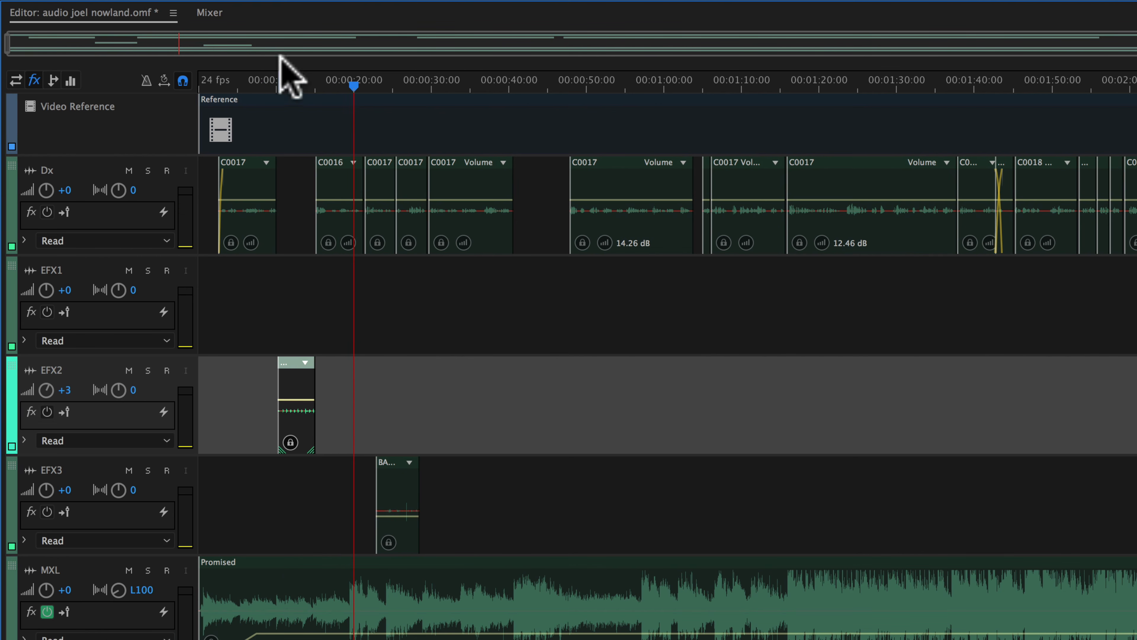
Add short fades to the start and end of the BASEMENTT01 clip on EFX2 and play from just before it
drag(1136, 43, 426, 20)
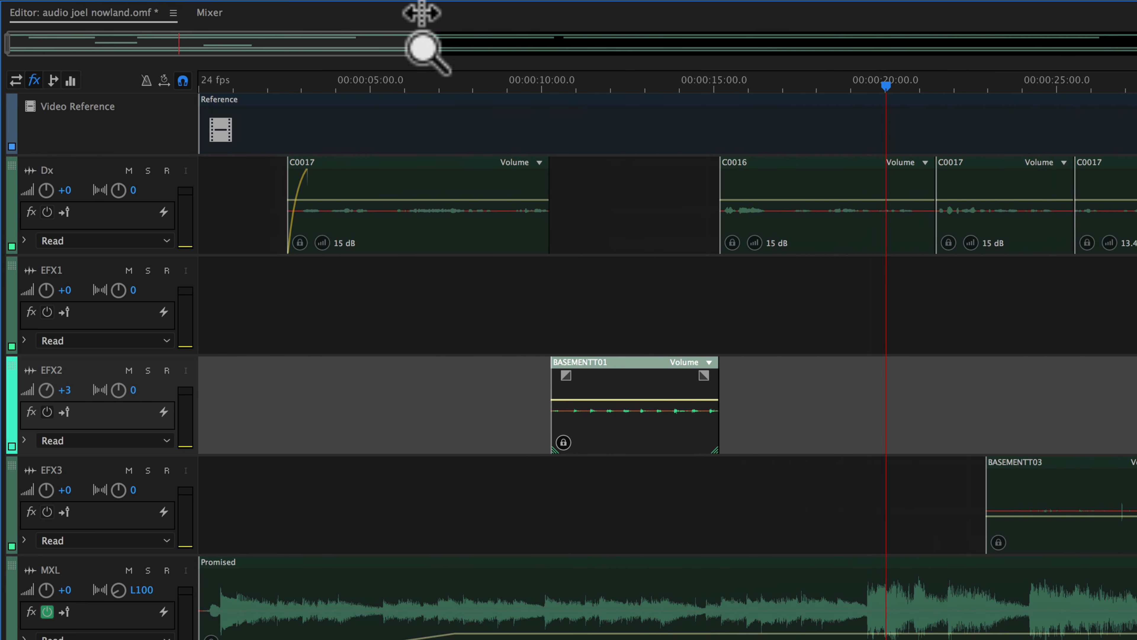
drag(566, 377, 577, 378)
drag(704, 377, 697, 376)
click(500, 84)
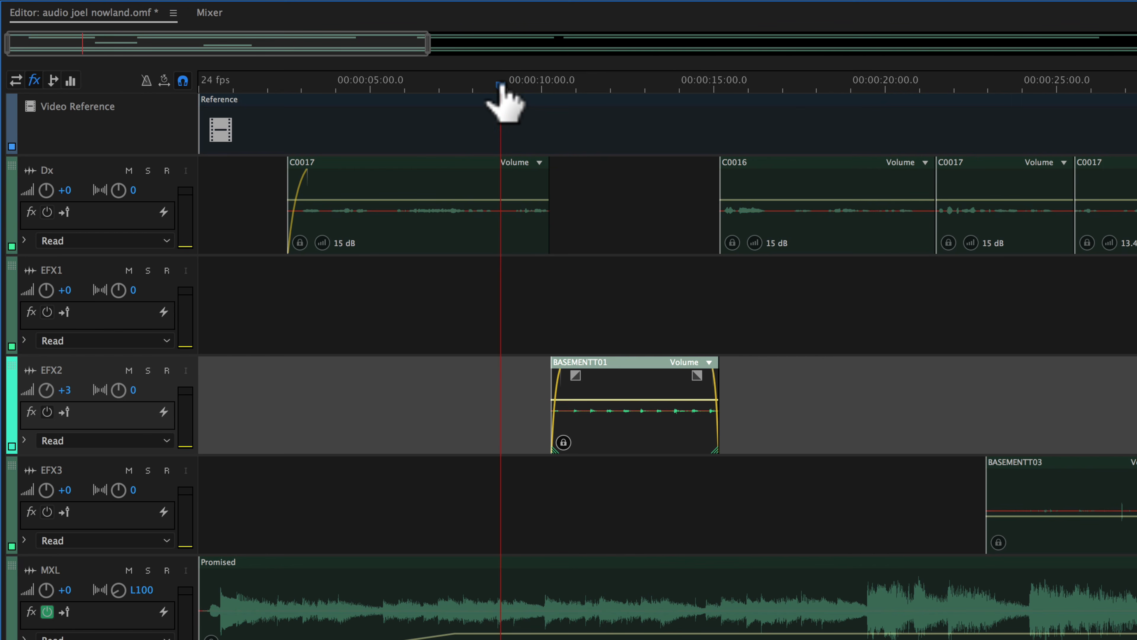
key(space)
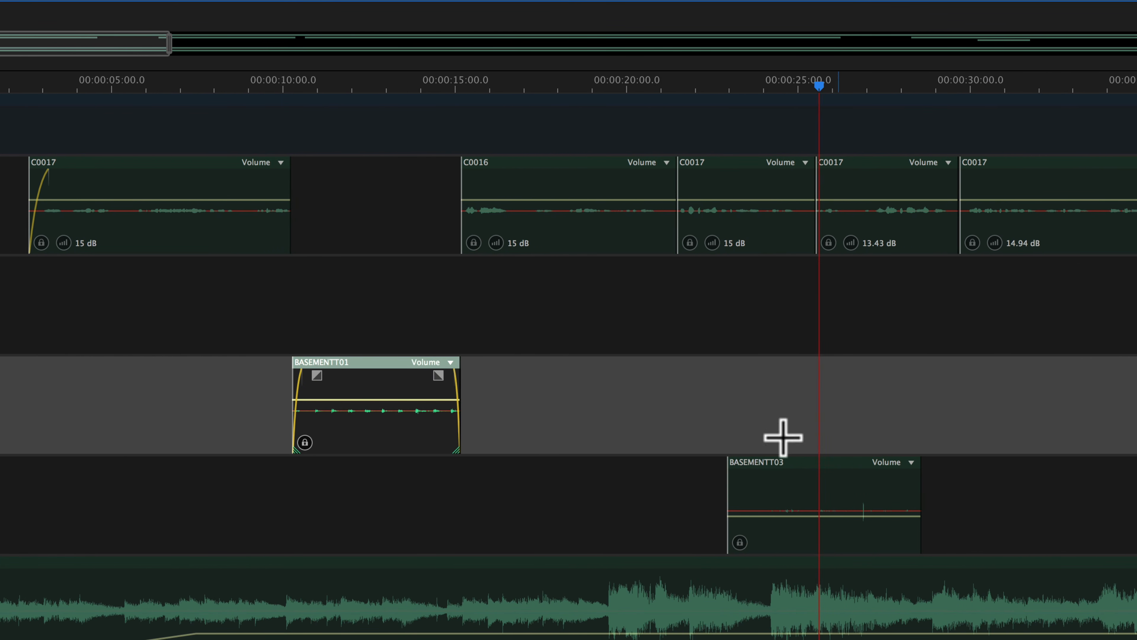
Set the volume of track EFX3 to +3 dB and play the BASEMENTT03 clip from 00:00:22:04 to check it
click(830, 522)
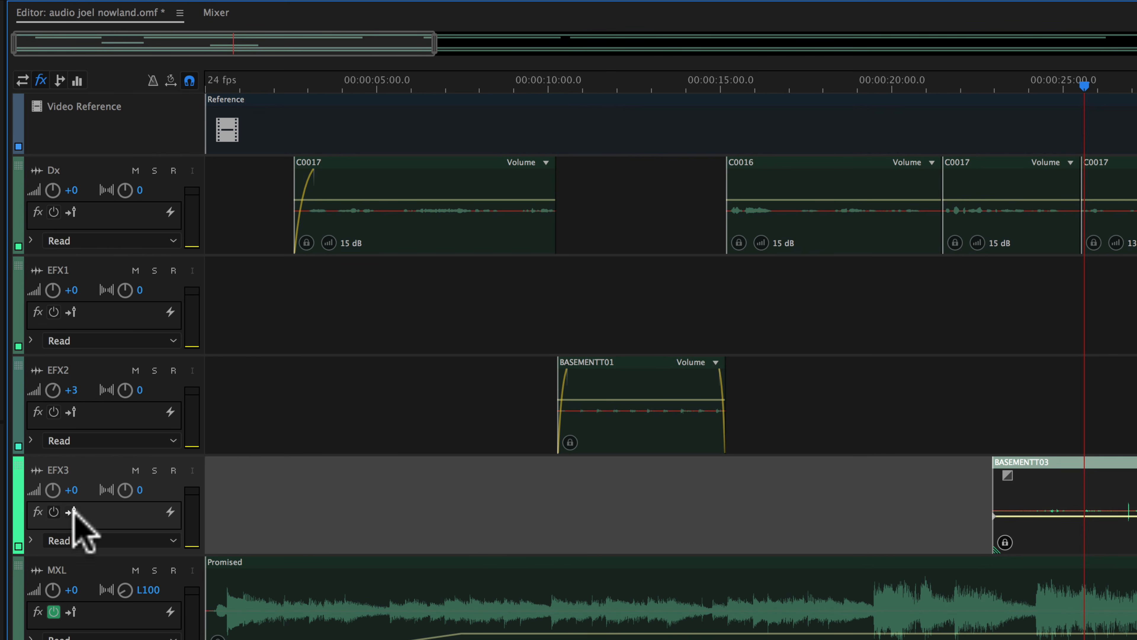
click(76, 489)
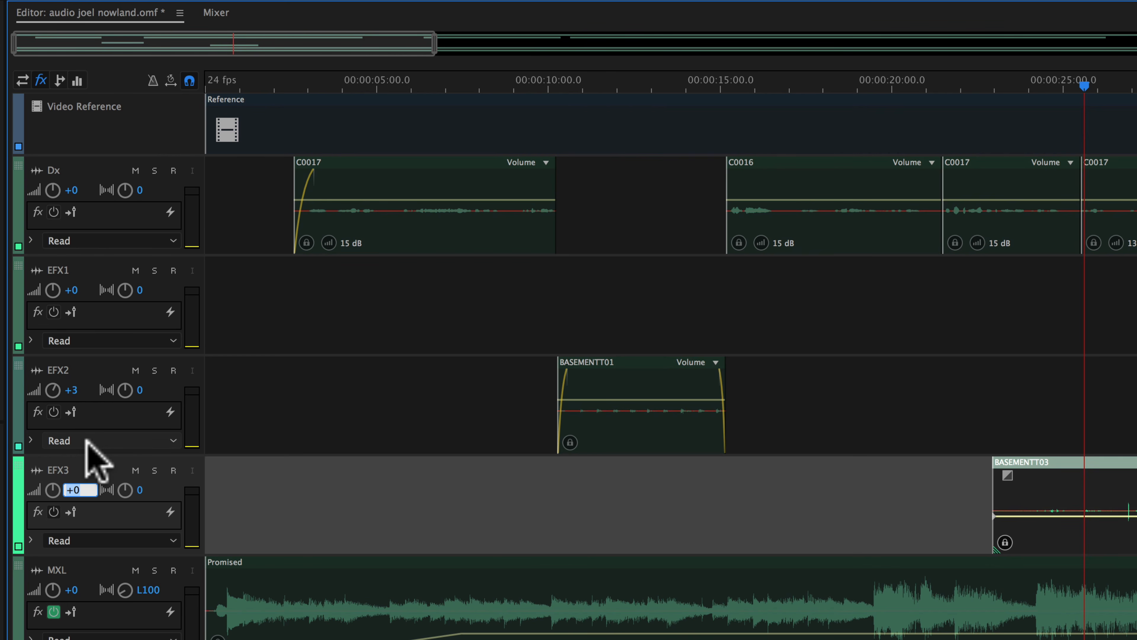
text(3)
key(Return)
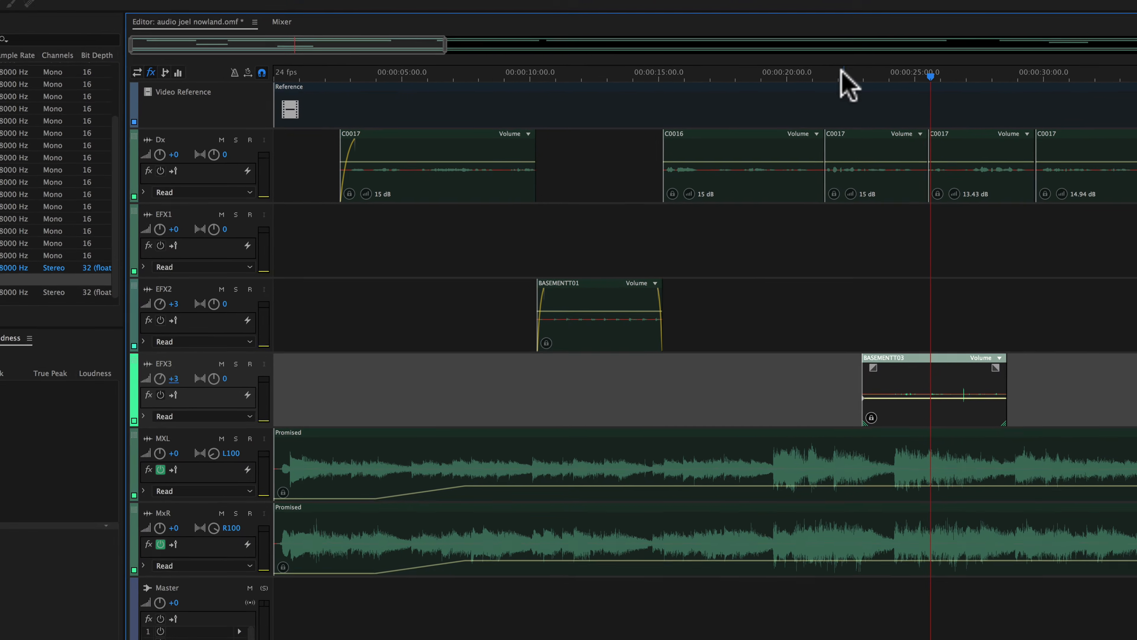
click(841, 72)
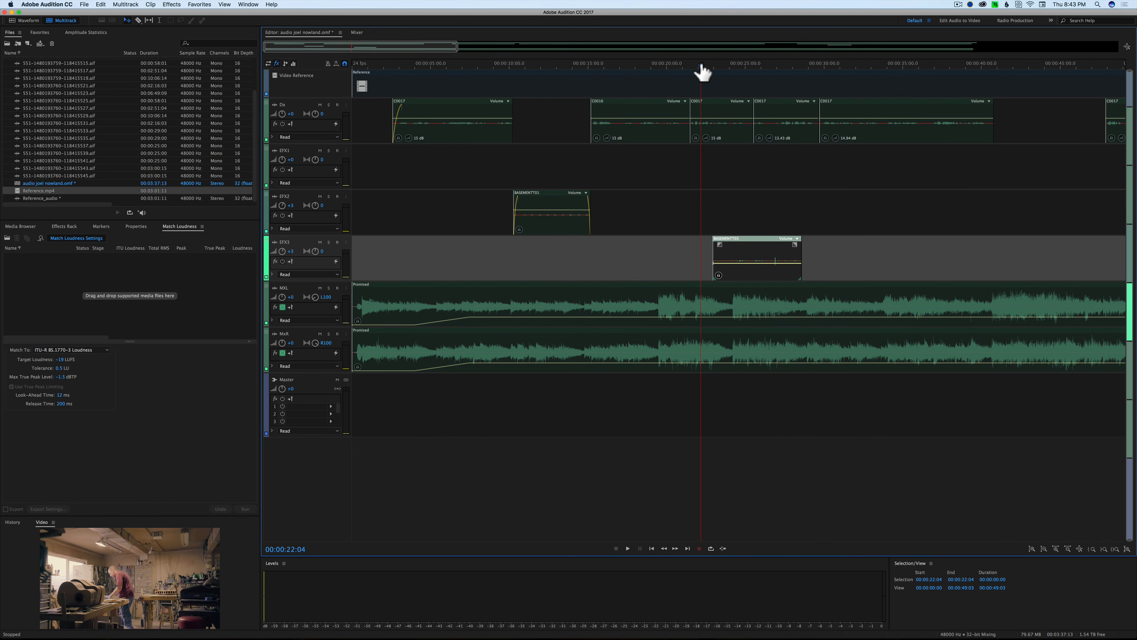
key(space)
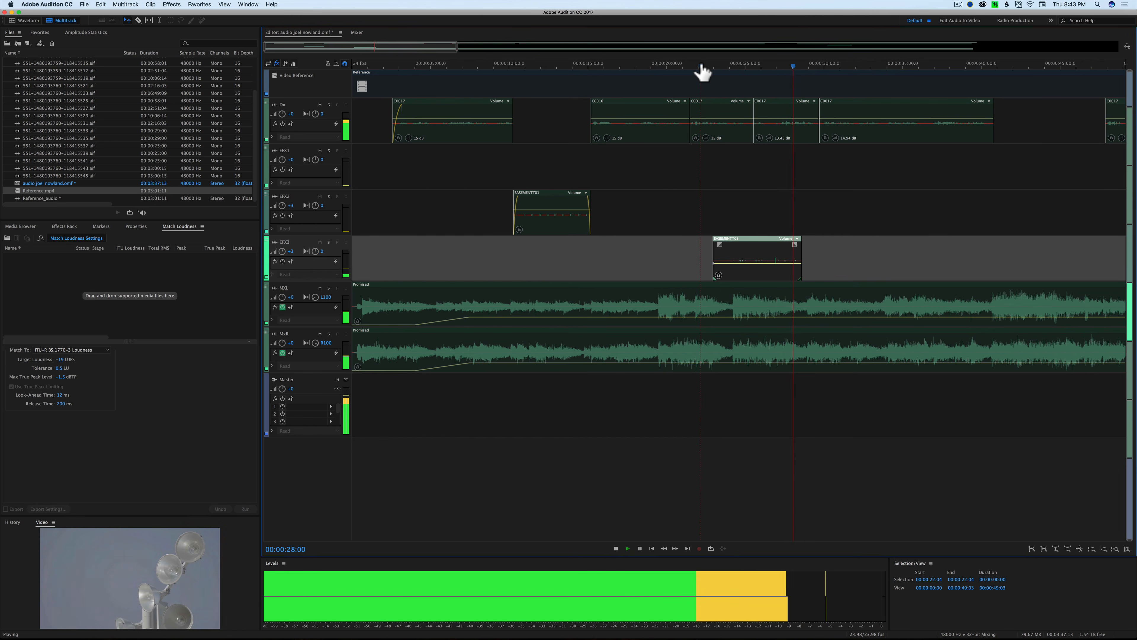
key(space)
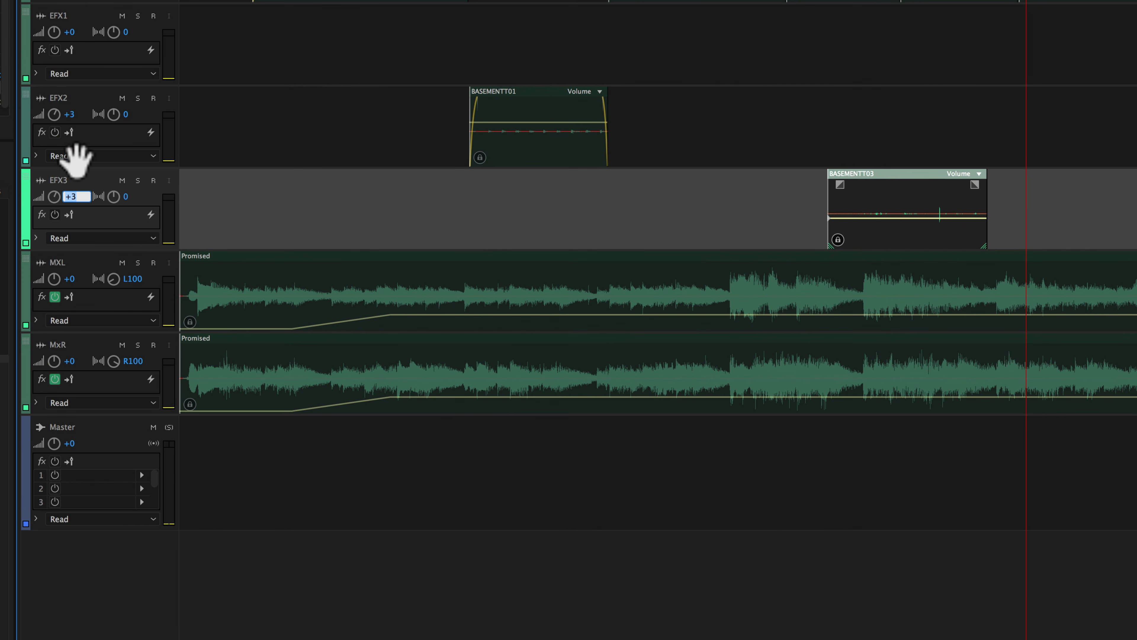
Try an EFX3 track volume of +5 dB and play from 00:00:21:22 to about 00:00:29:08
text(5)
key(Return)
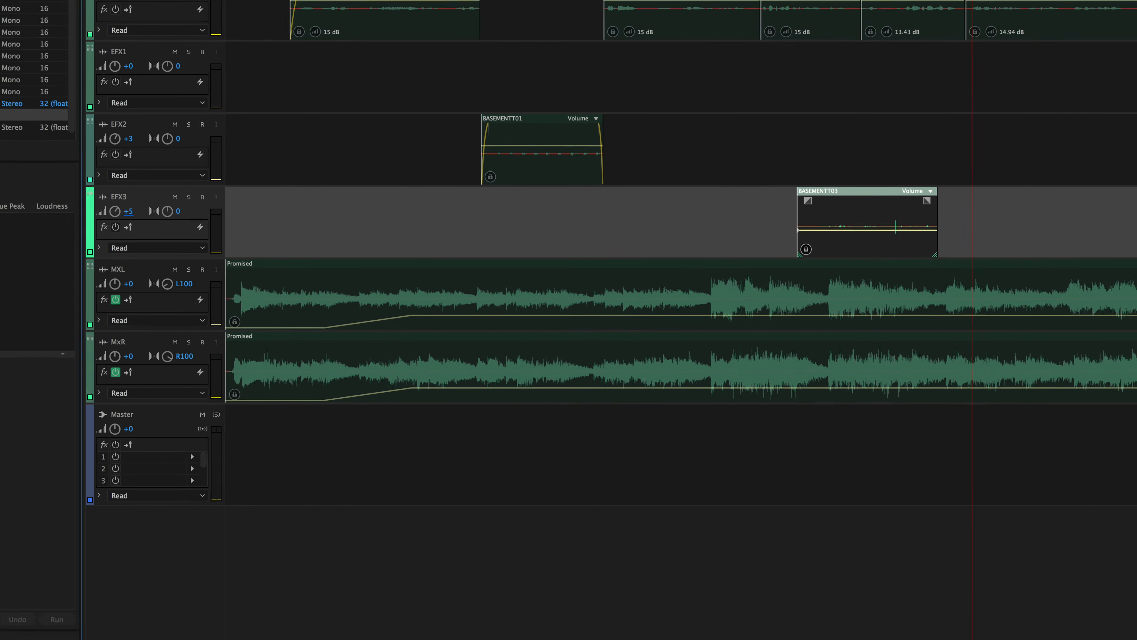
click(697, 66)
key(space)
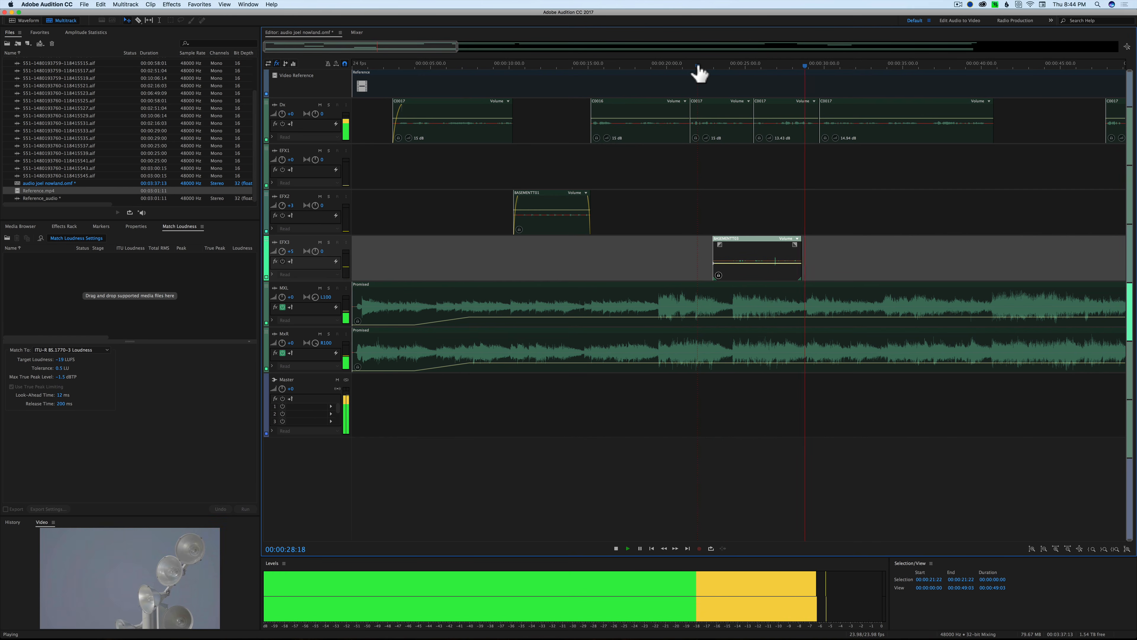
key(space)
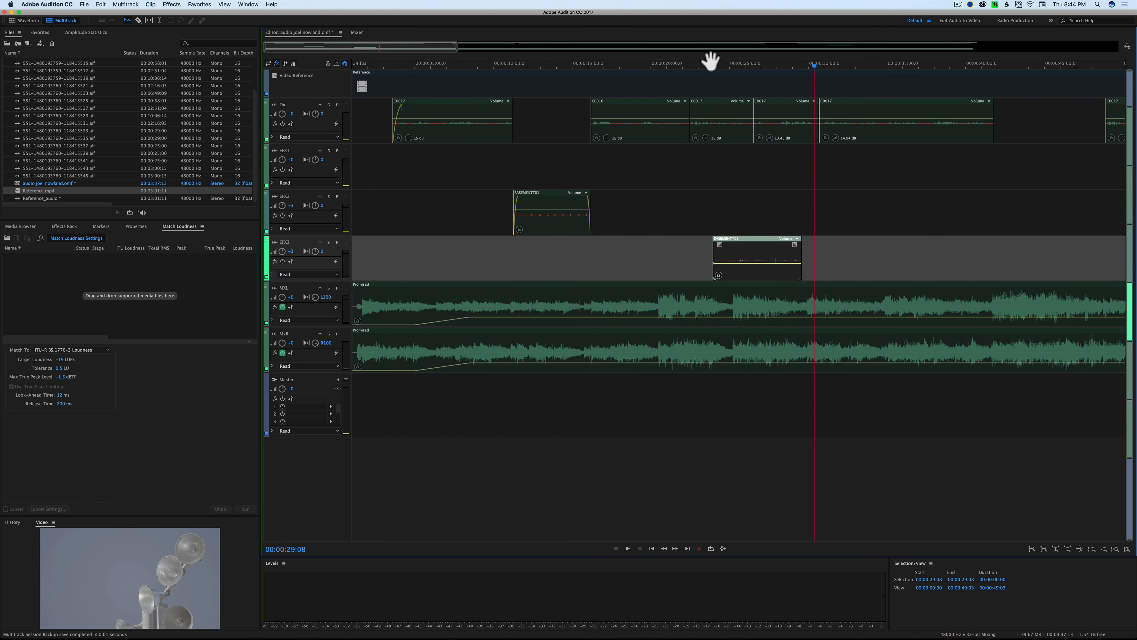
Play from 00:00:22:04 to about 00:00:30:05 to check the BASEMENTT03 clip with EFX3 at +3 dB
click(700, 65)
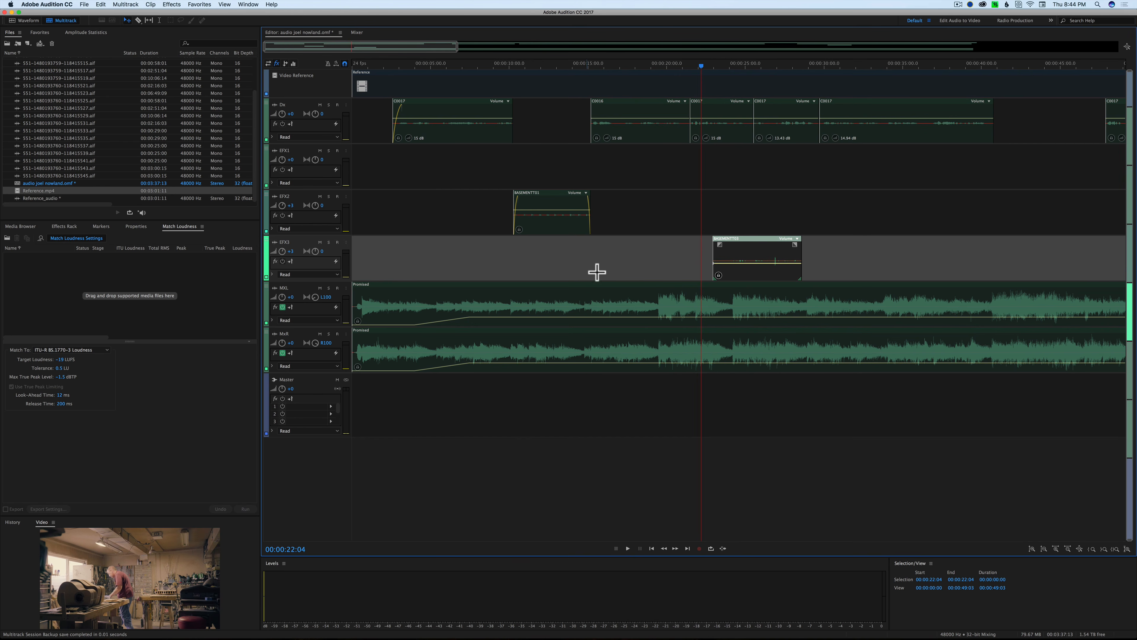
key(space)
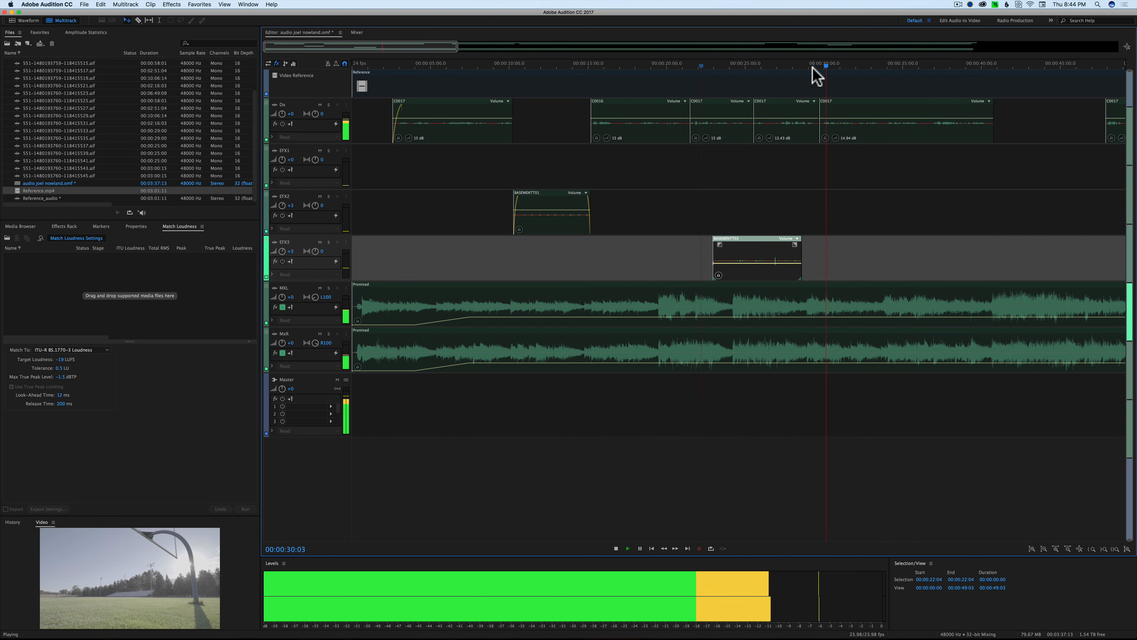
key(space)
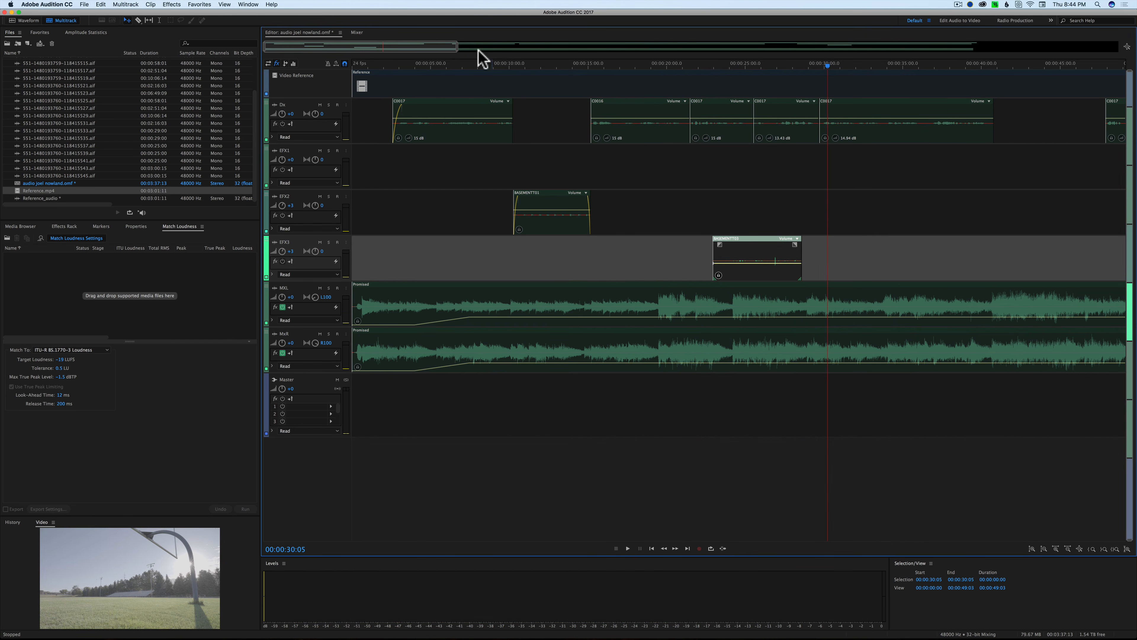
Select the EFX1 clip near the end of the session and play from 00:02:22:13 to about 00:02:30:04 to hear it
drag(439, 46, 929, 59)
click(617, 170)
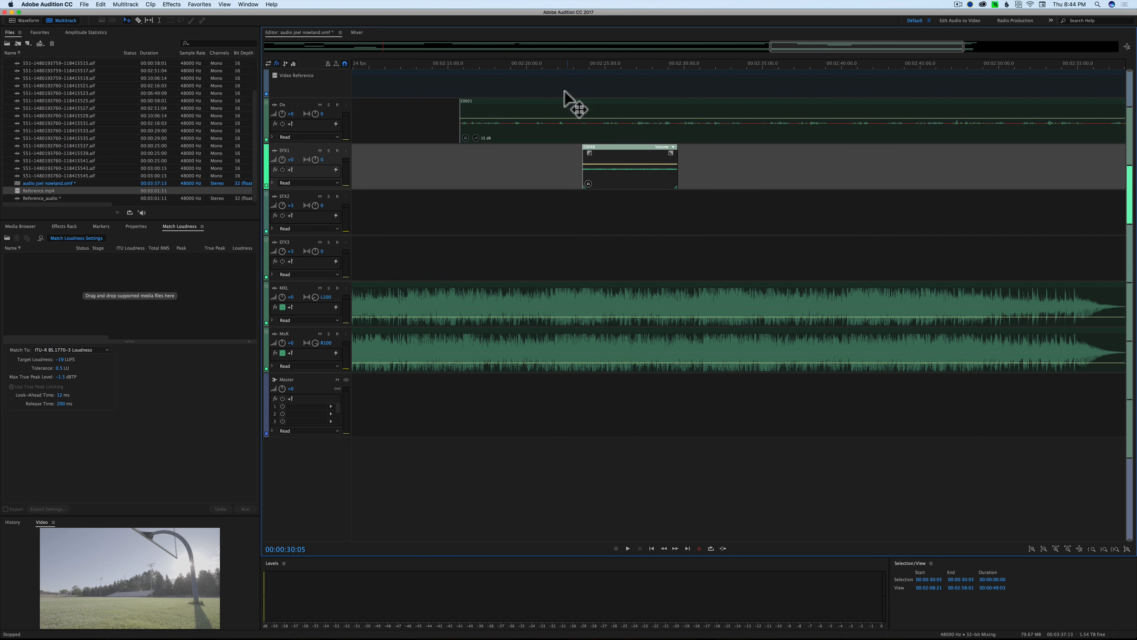
click(567, 66)
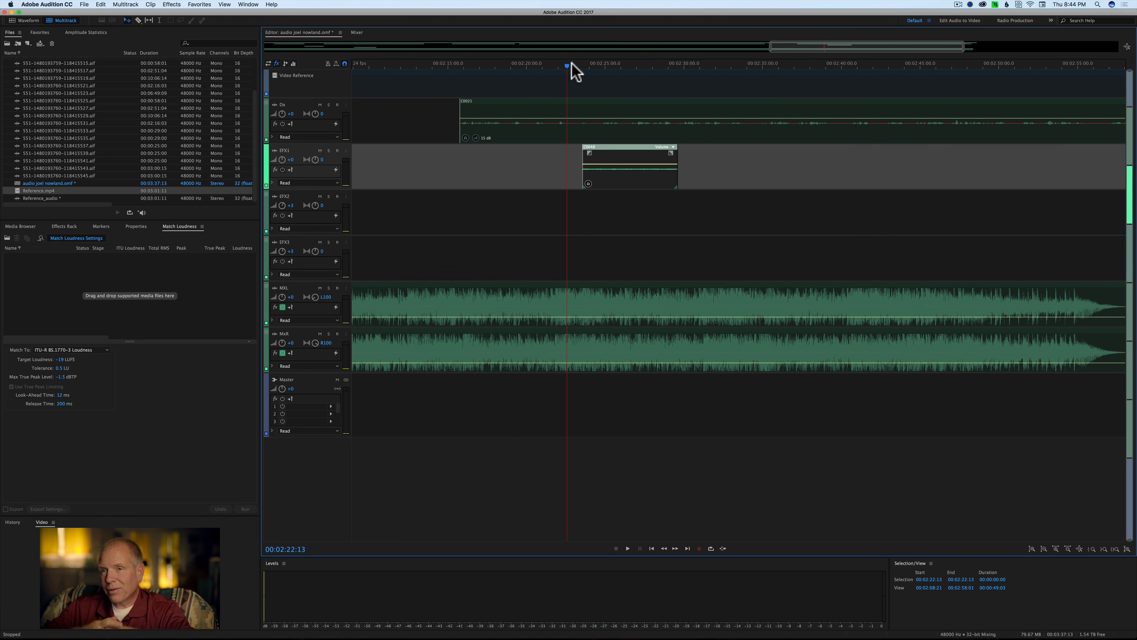
key(space)
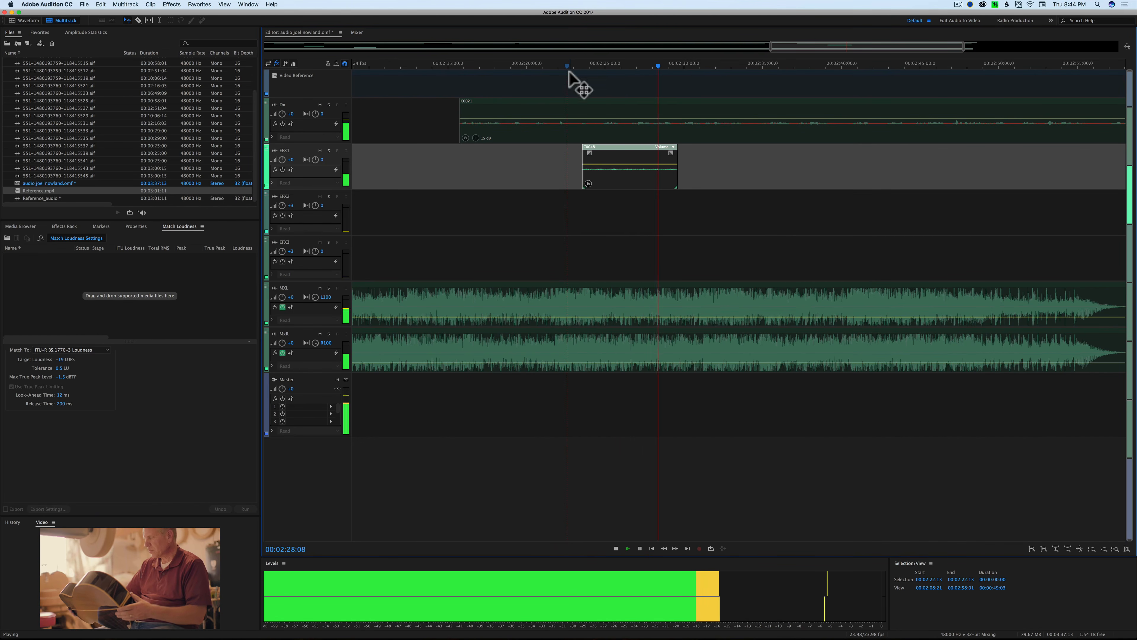
key(space)
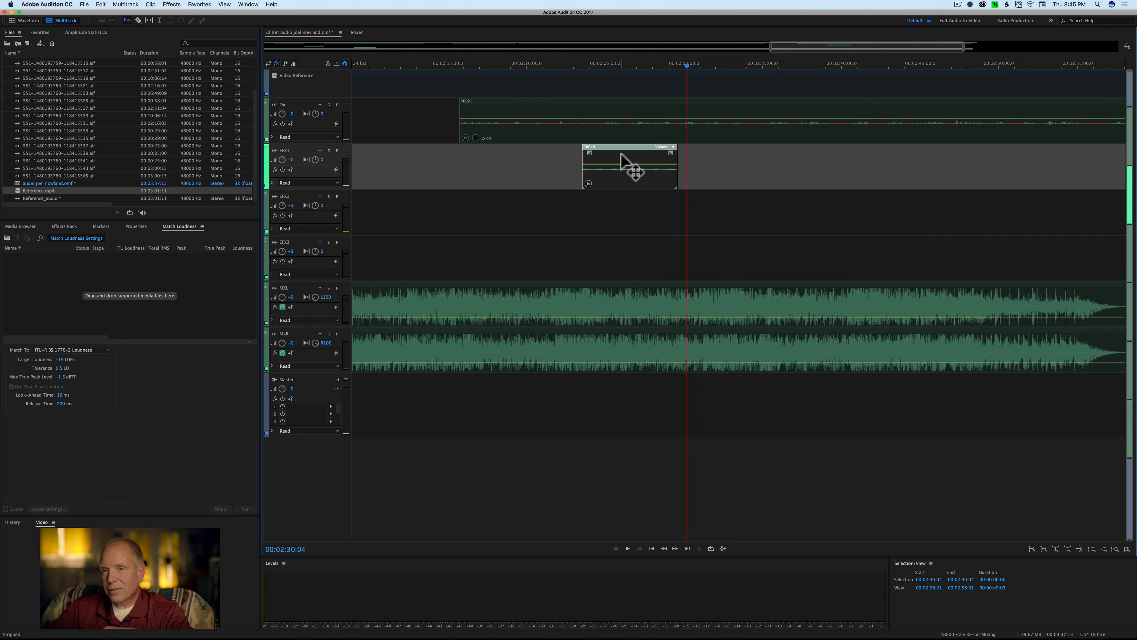
Open the EFX1 clip's source file in the Waveform editor and show its full length
double_click(621, 155)
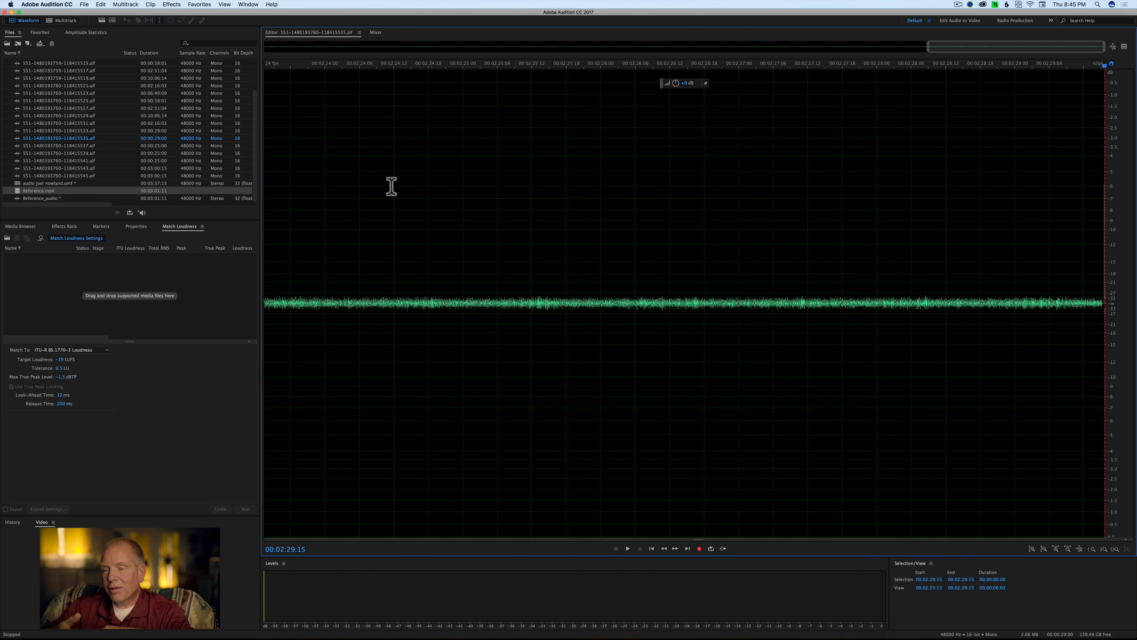
scroll(500, 130, down, 1)
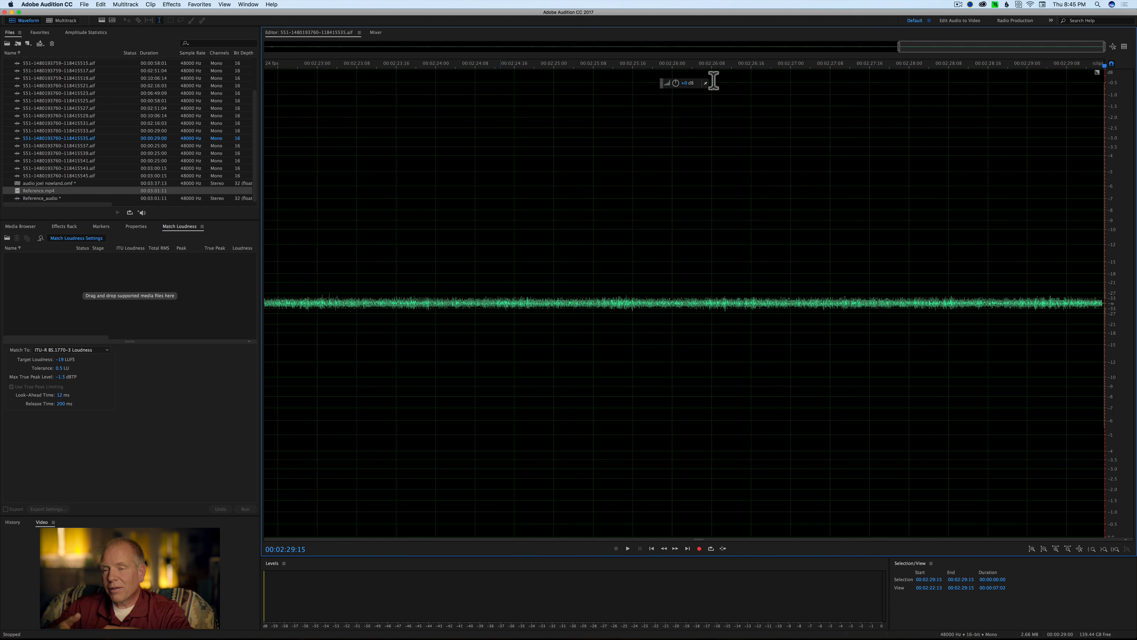
scroll(576, 175, down, 6)
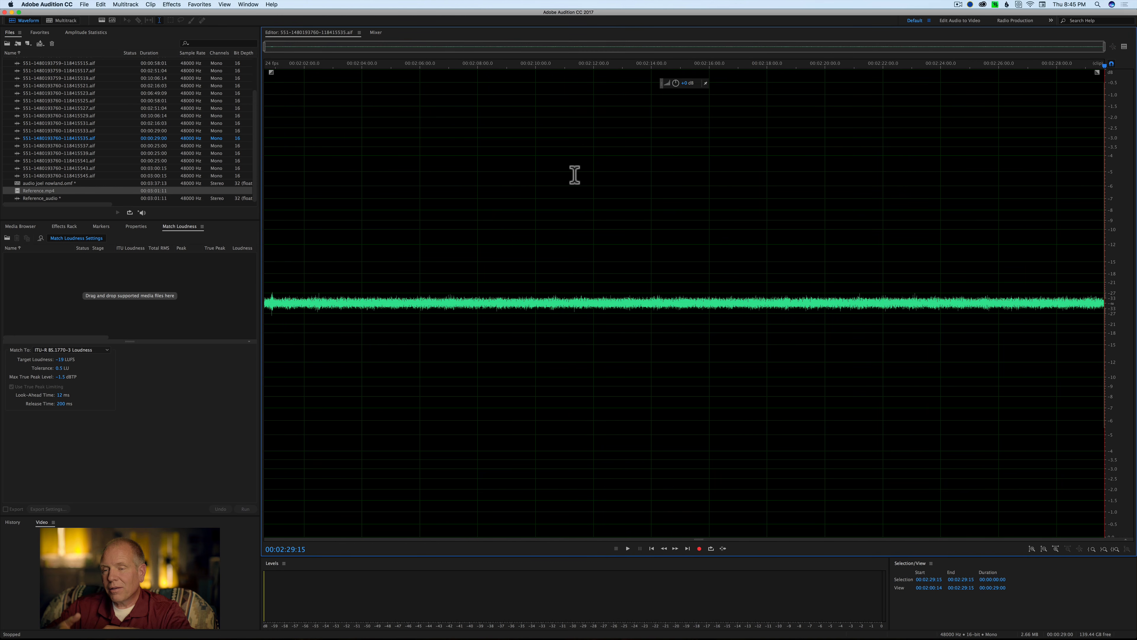
Run the SPAN analyzer on the EFX1 source file and play from 00:02:02:00 to 00:02:12:02 to examine its frequency spectrum
click(475, 156)
click(168, 4)
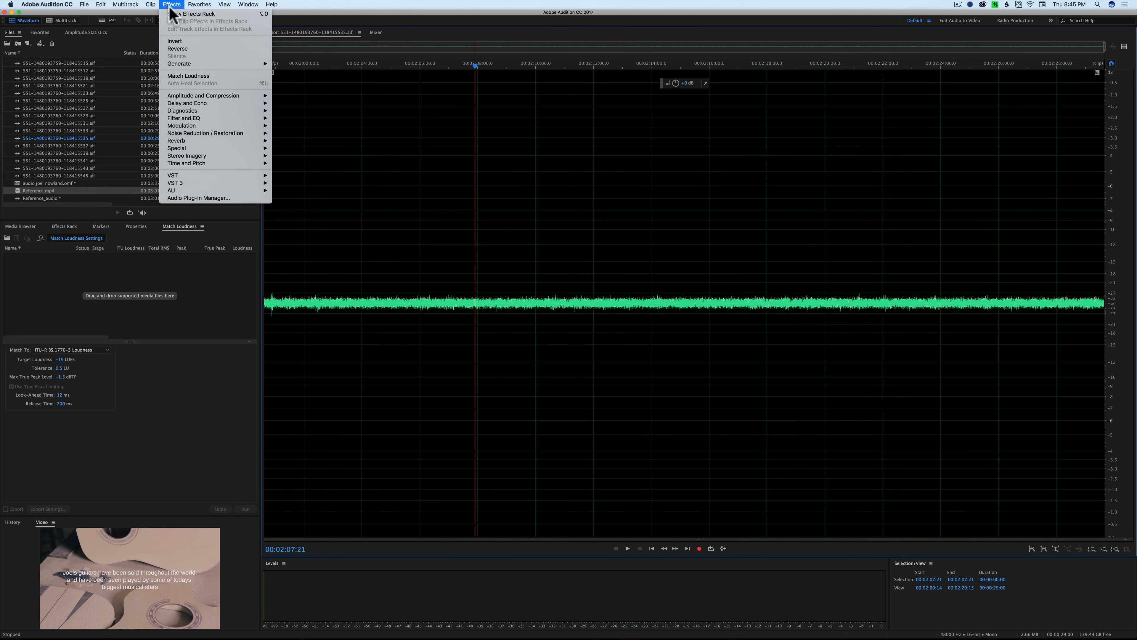
mouse_move(233, 175)
mouse_move(288, 178)
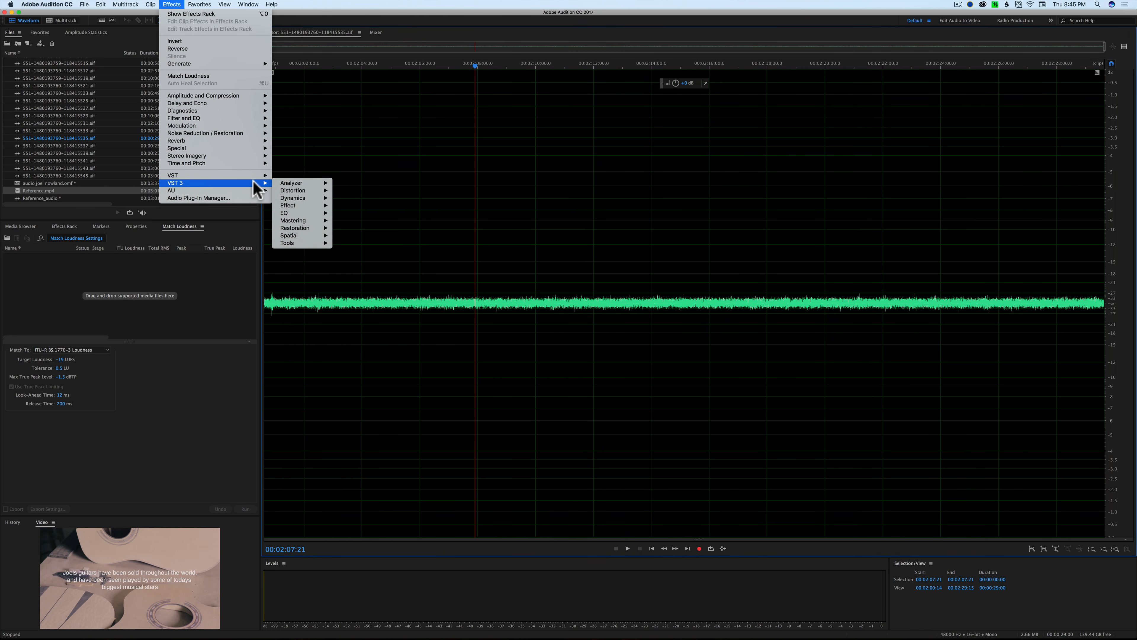
click(342, 183)
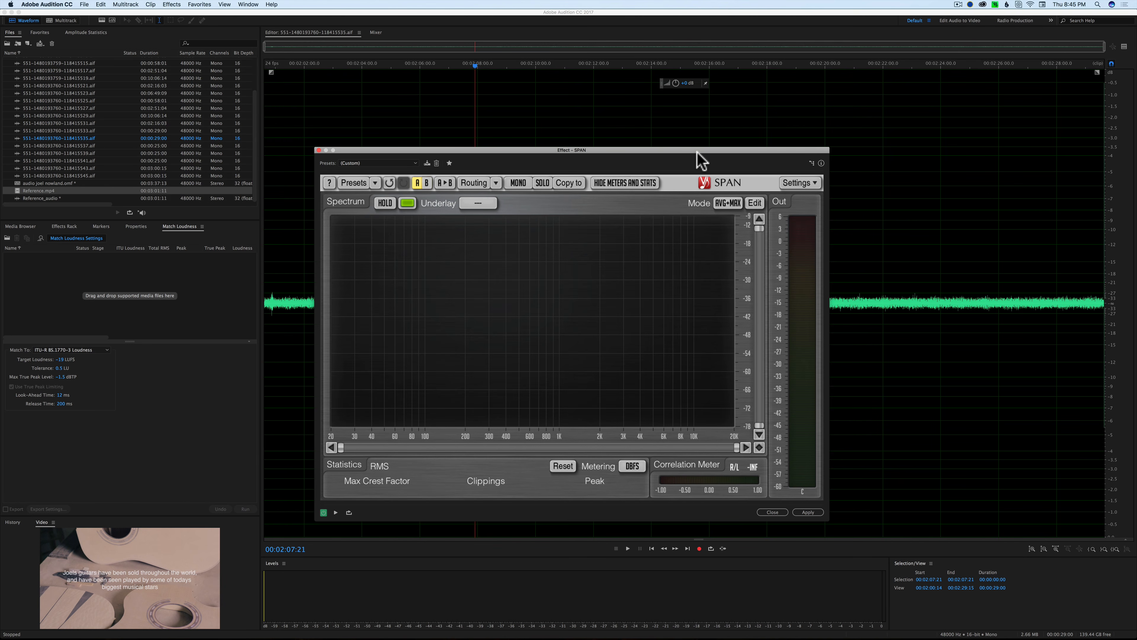
drag(614, 159, 675, 145)
click(304, 165)
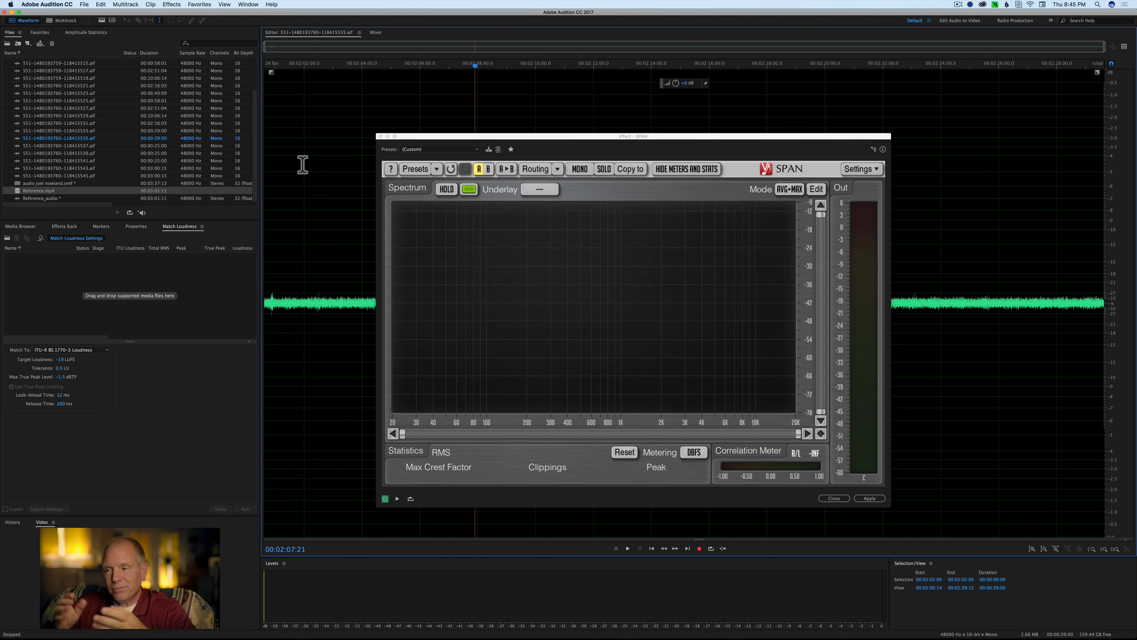
key(space)
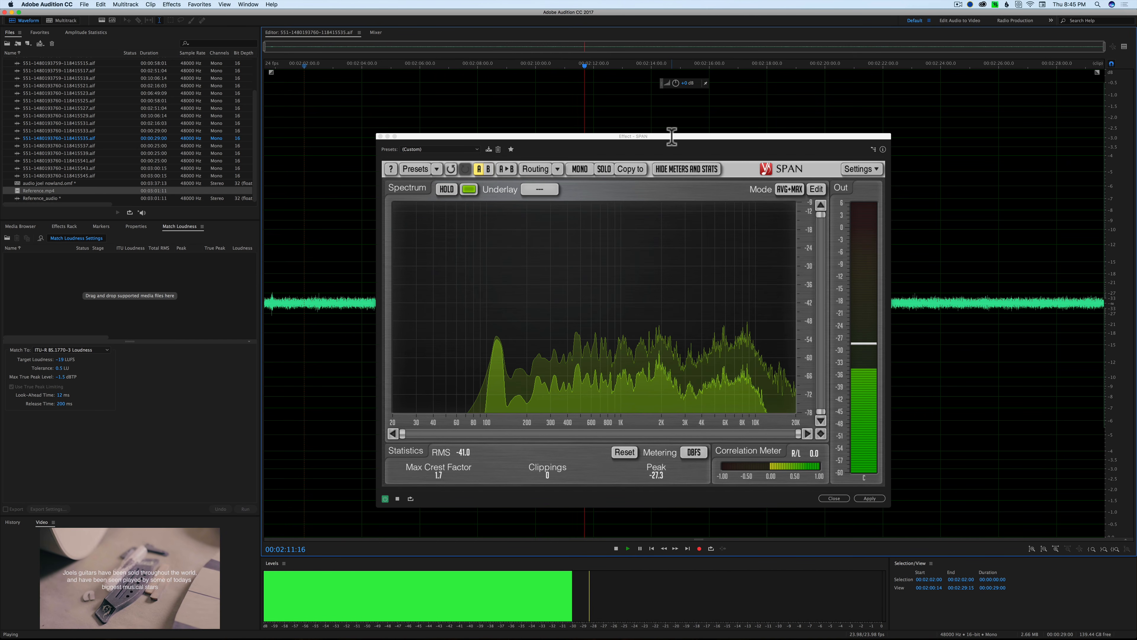
key(space)
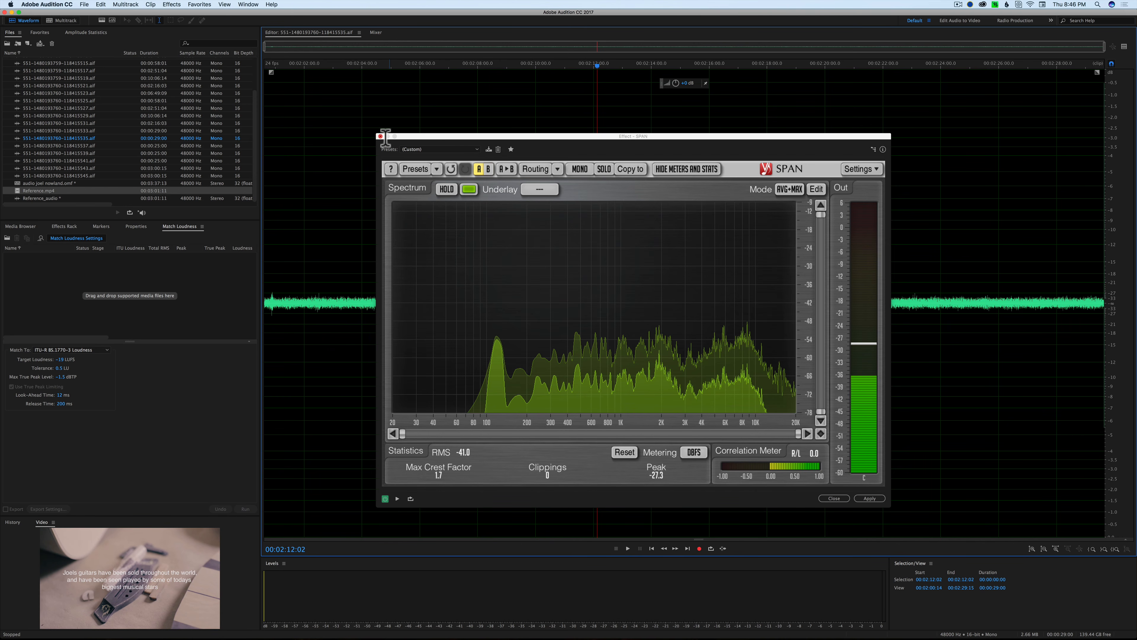
Return to the multitrack session and open the MXL music clip's source file in the Waveform editor
click(66, 21)
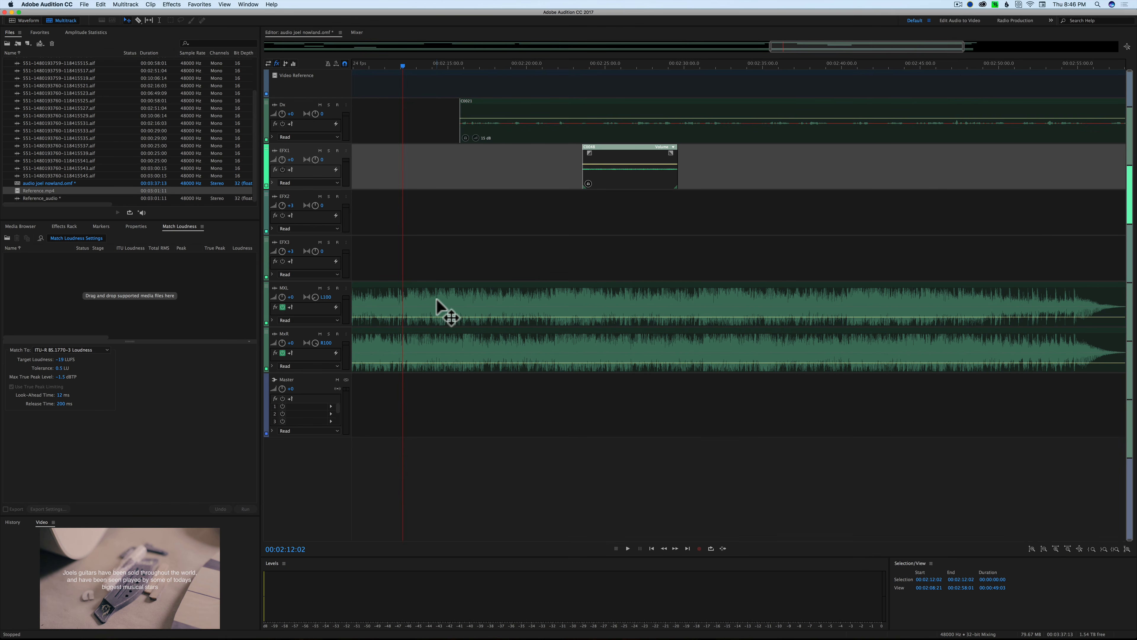
click(436, 305)
double_click(437, 304)
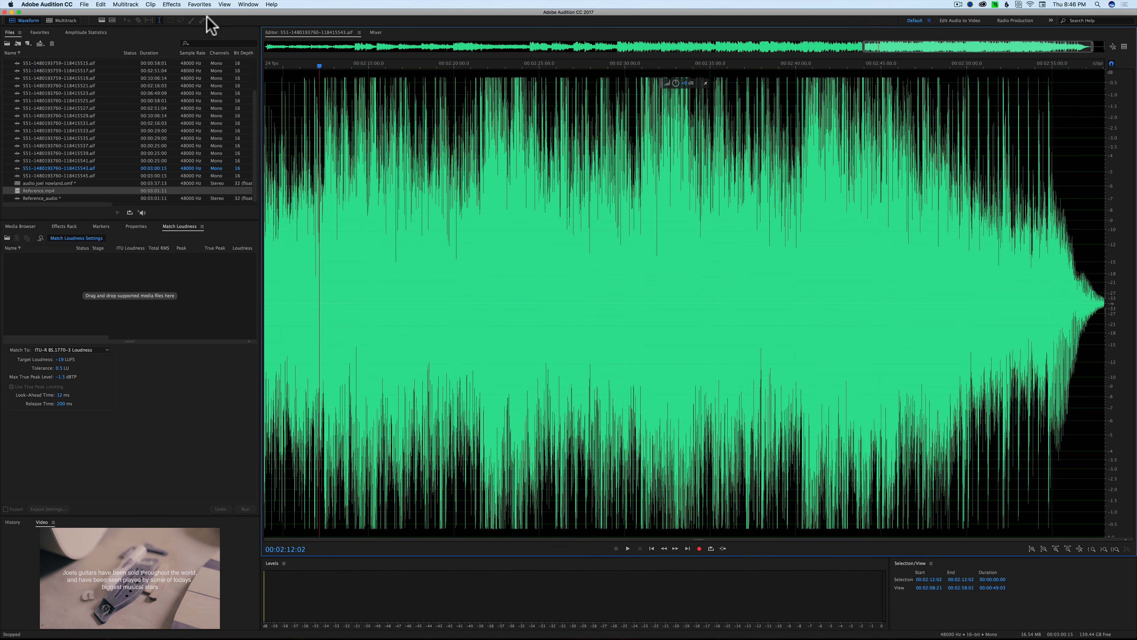
Run the SPAN analyzer on the music file, play from 00:02:23:03 to 00:02:28:07 to examine its spectrum, and close the analyzer
click(171, 4)
mouse_move(215, 183)
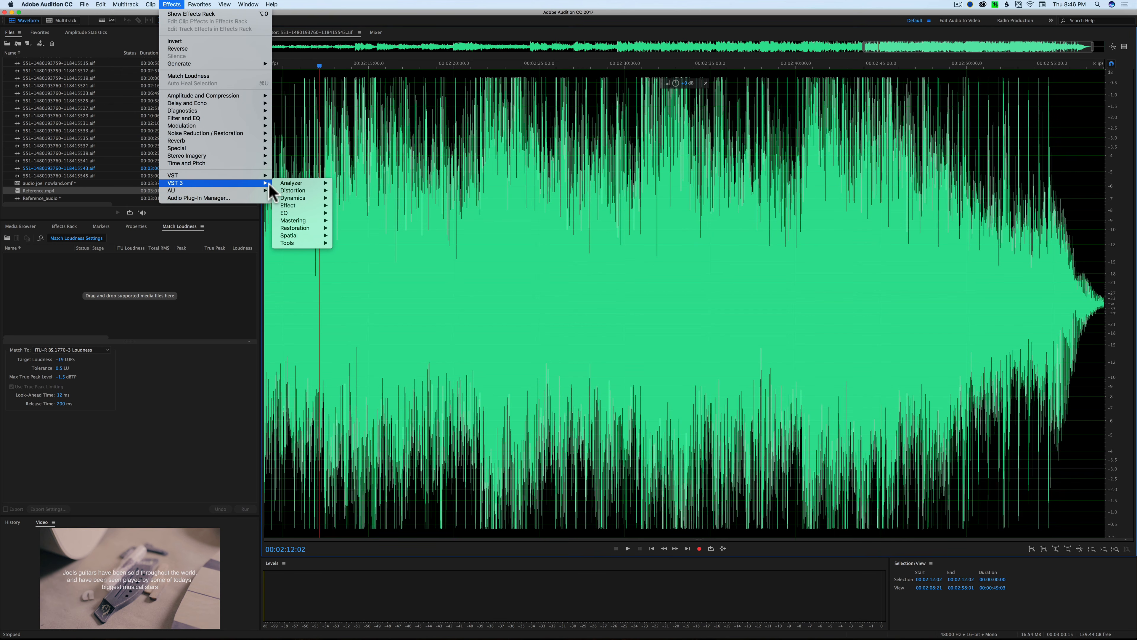
mouse_move(296, 206)
click(348, 189)
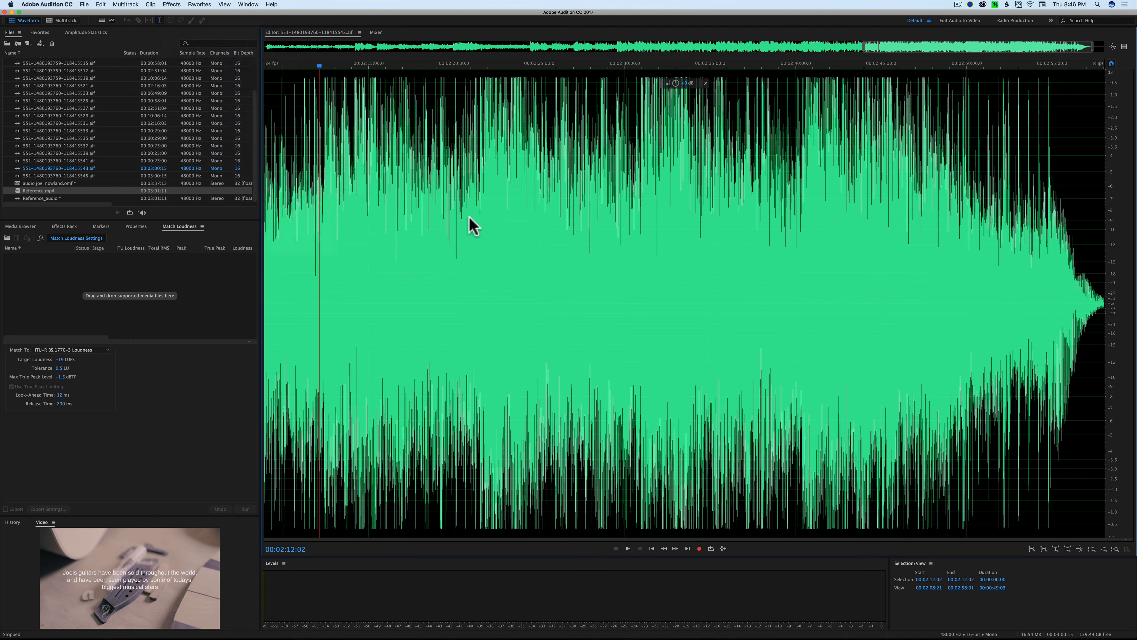
click(508, 102)
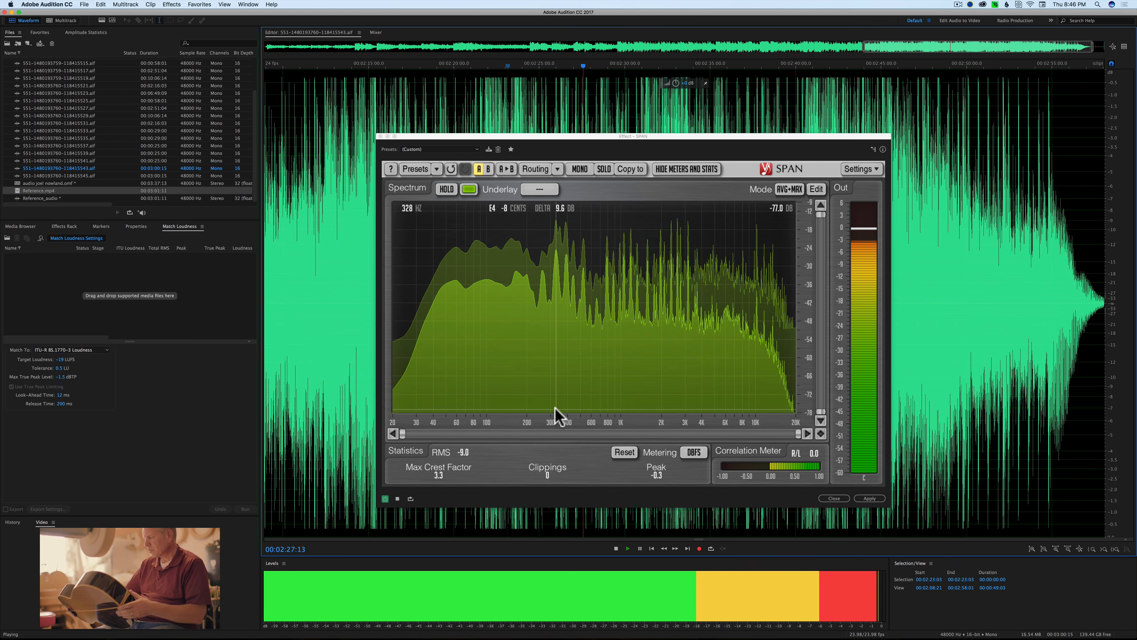
key(space)
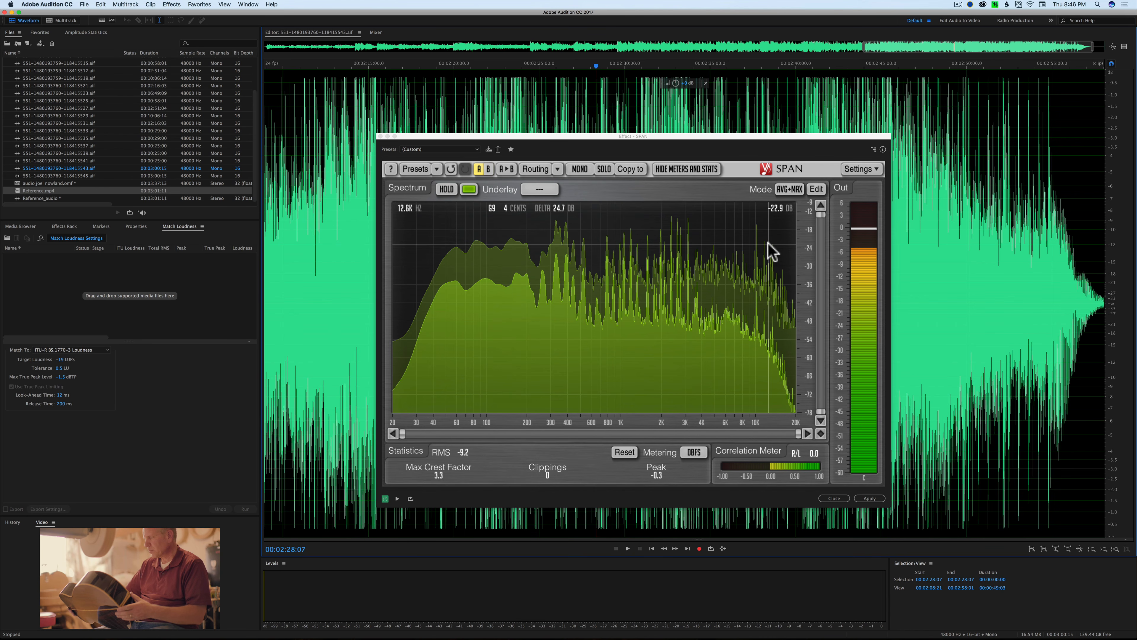
click(377, 137)
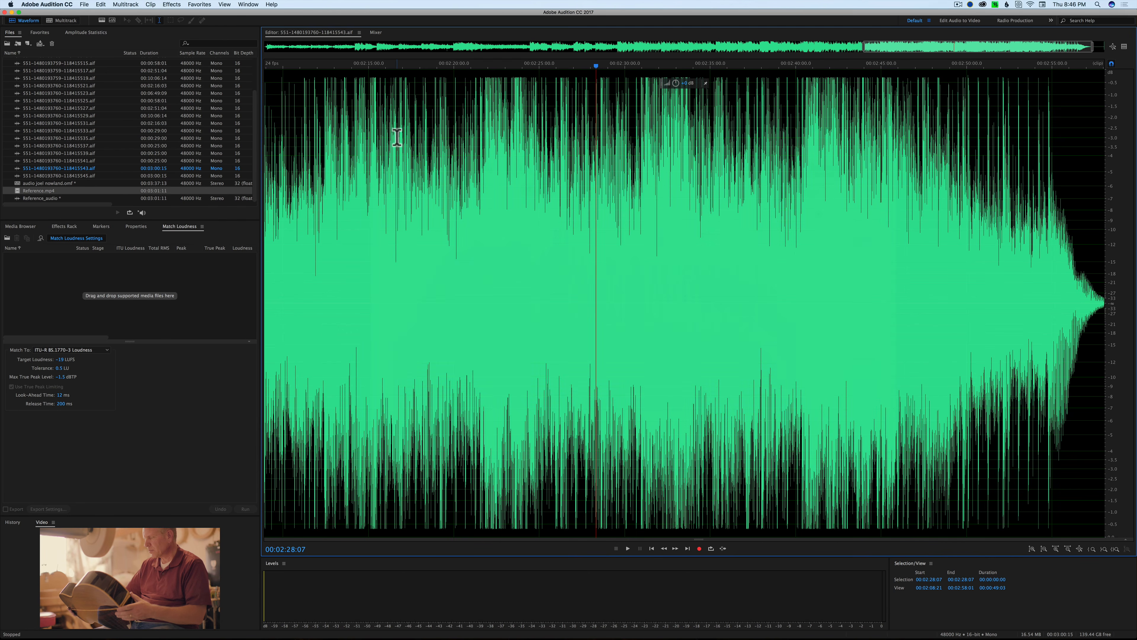
Back in the multitrack session, insert a Parametric Equalizer in slot 1 of the EFX1 track with the Default preset
click(63, 20)
click(626, 258)
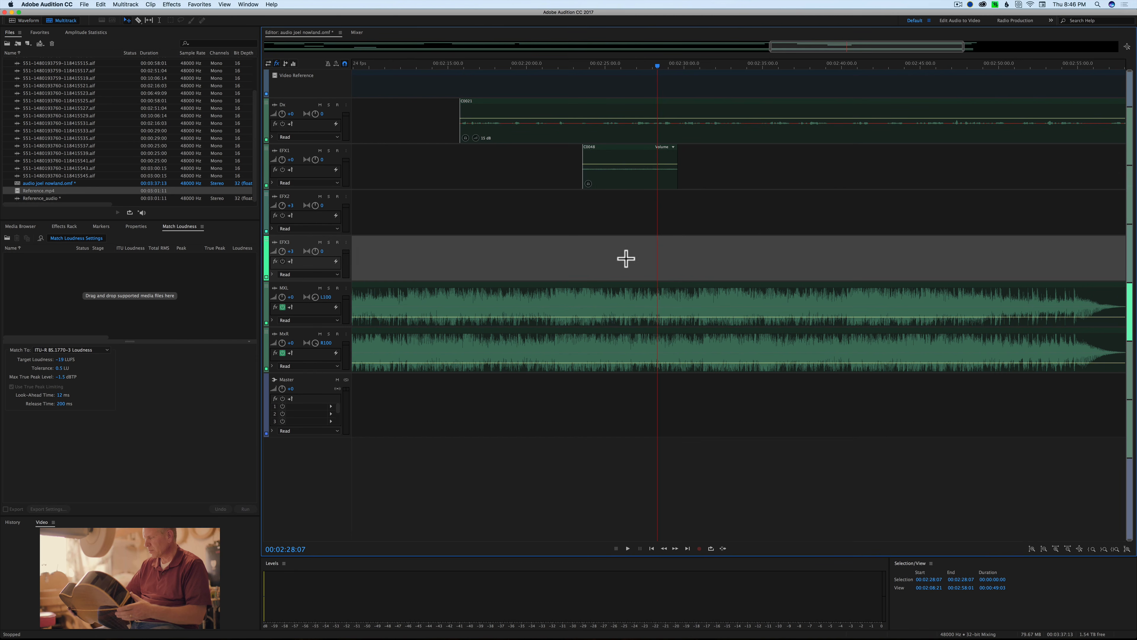
click(603, 166)
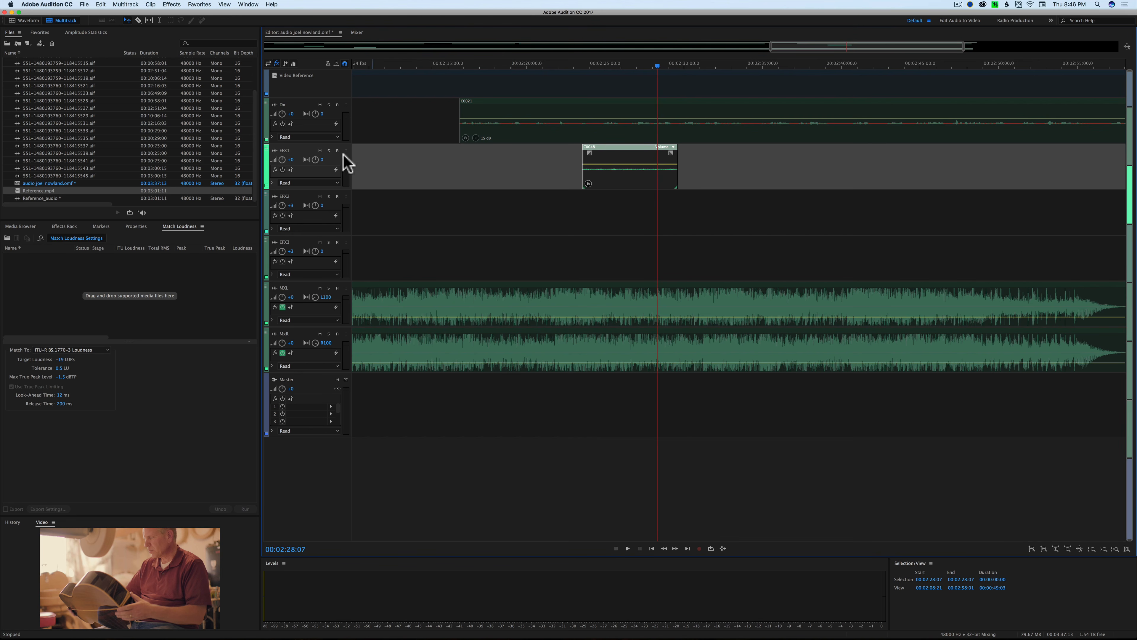
scroll(312, 176, up, 1)
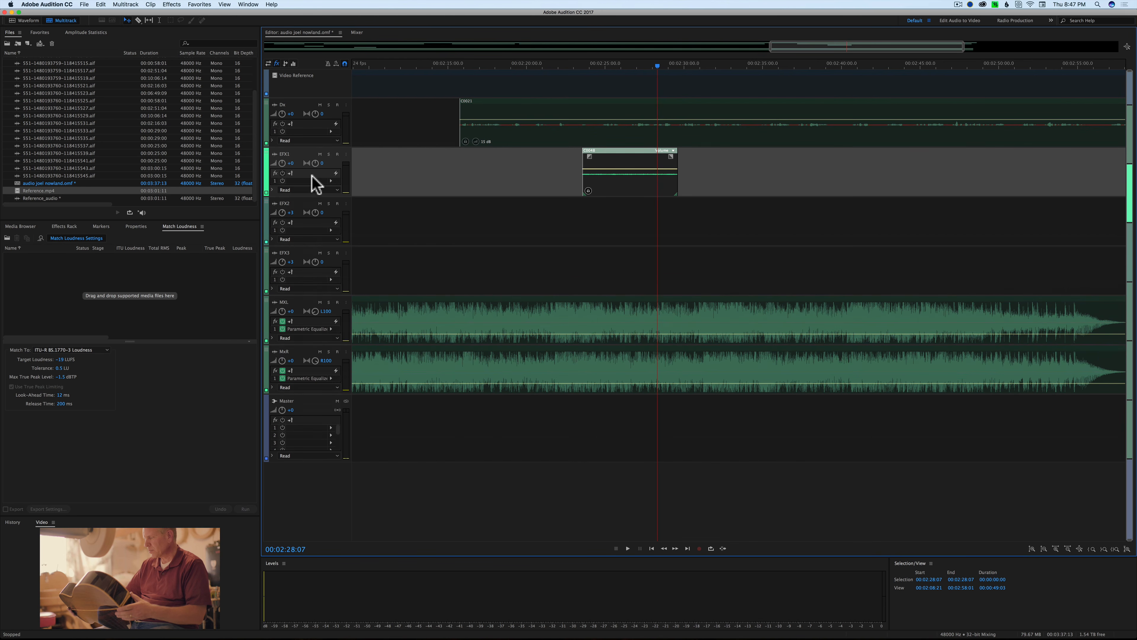
scroll(315, 178, up, 1)
click(330, 175)
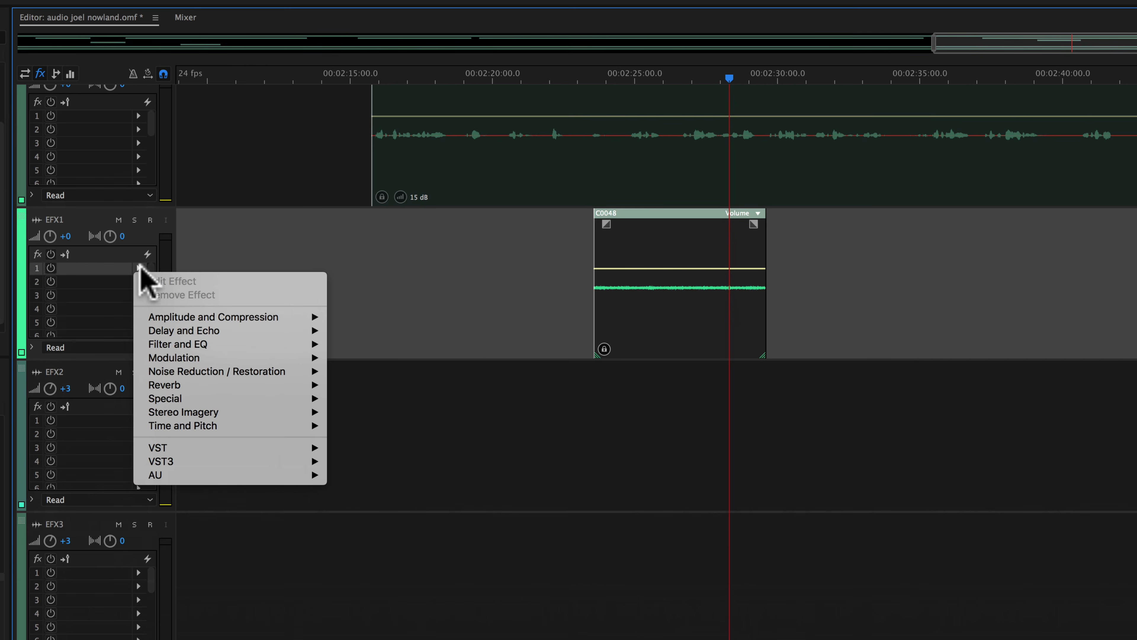
mouse_move(224, 346)
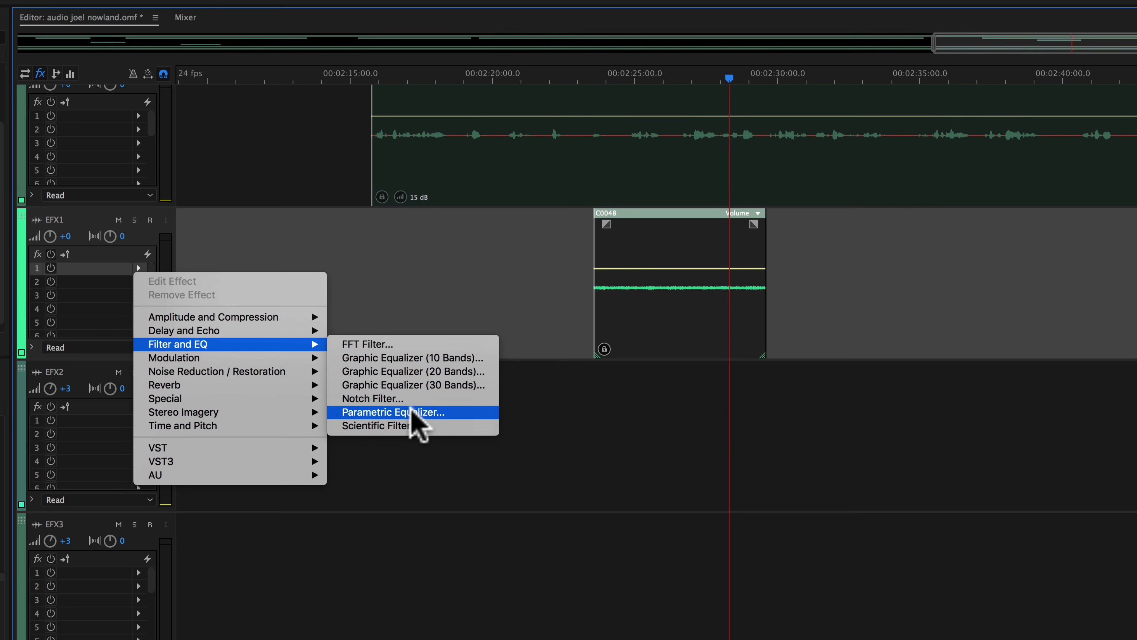
click(476, 410)
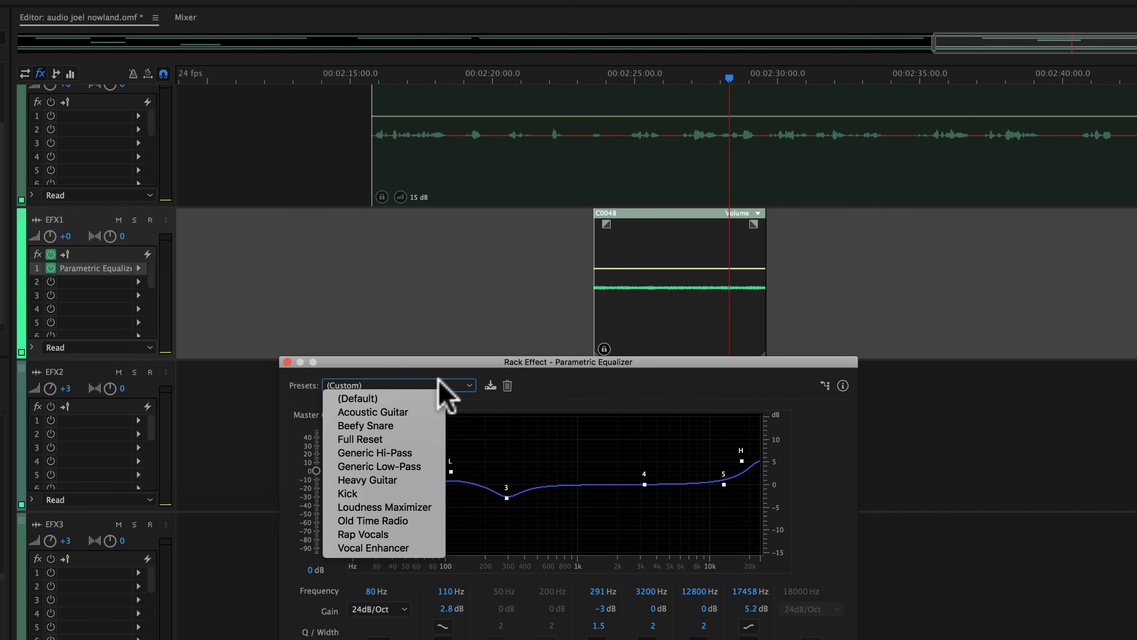
click(441, 385)
click(410, 399)
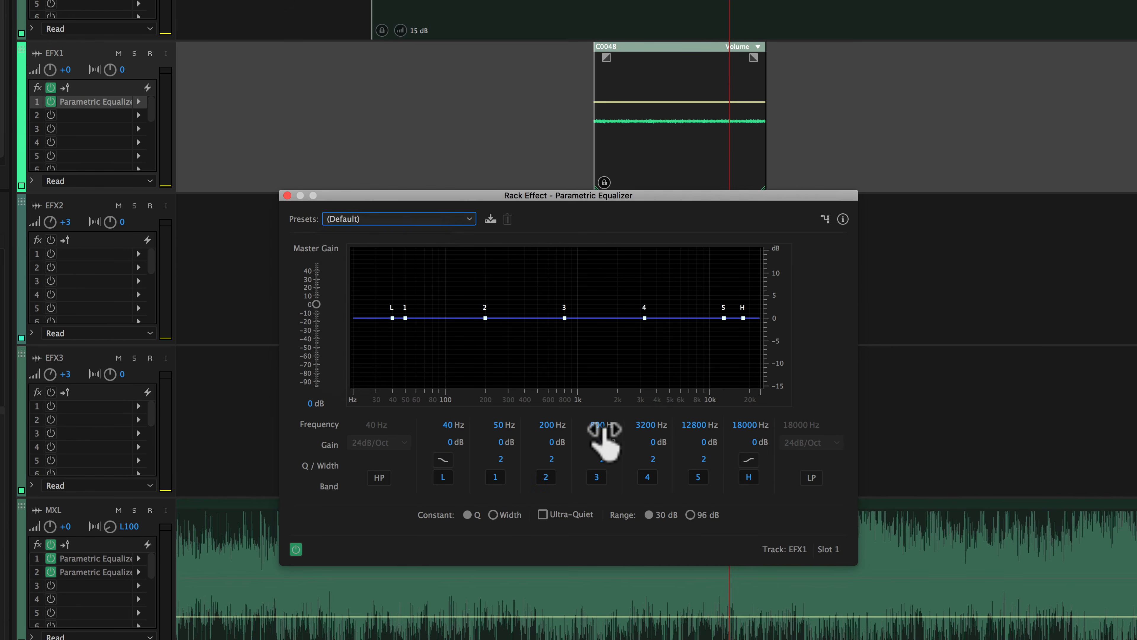
Set equalizer band 3 to 1000 Hz with a gain of -4 dB and a Q of 0.5
click(591, 591)
text(10)
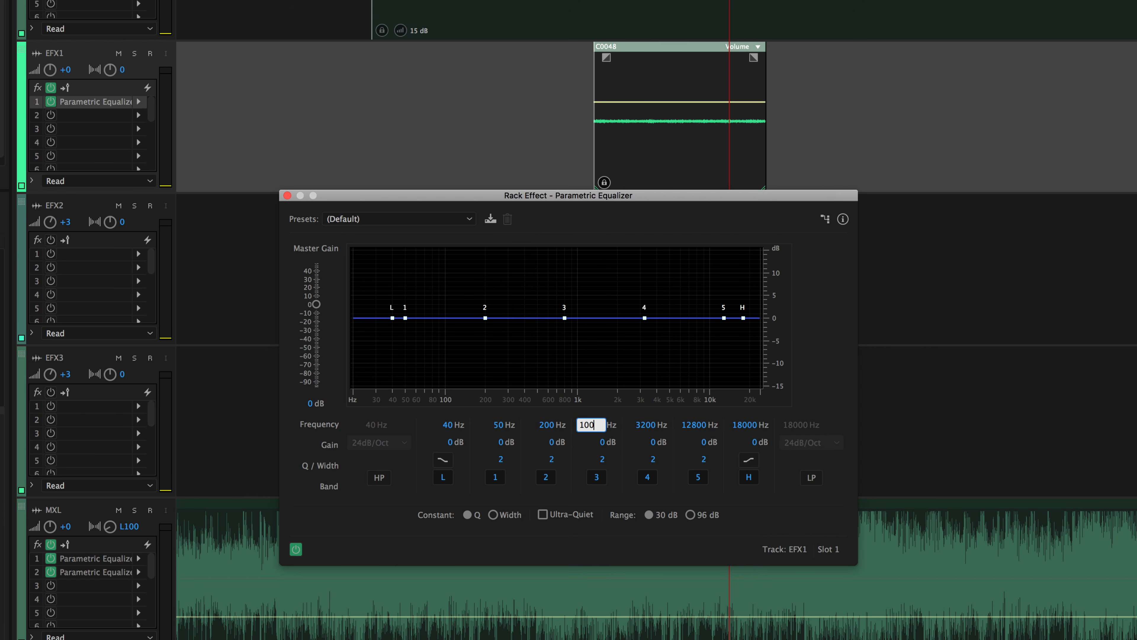
key(Return)
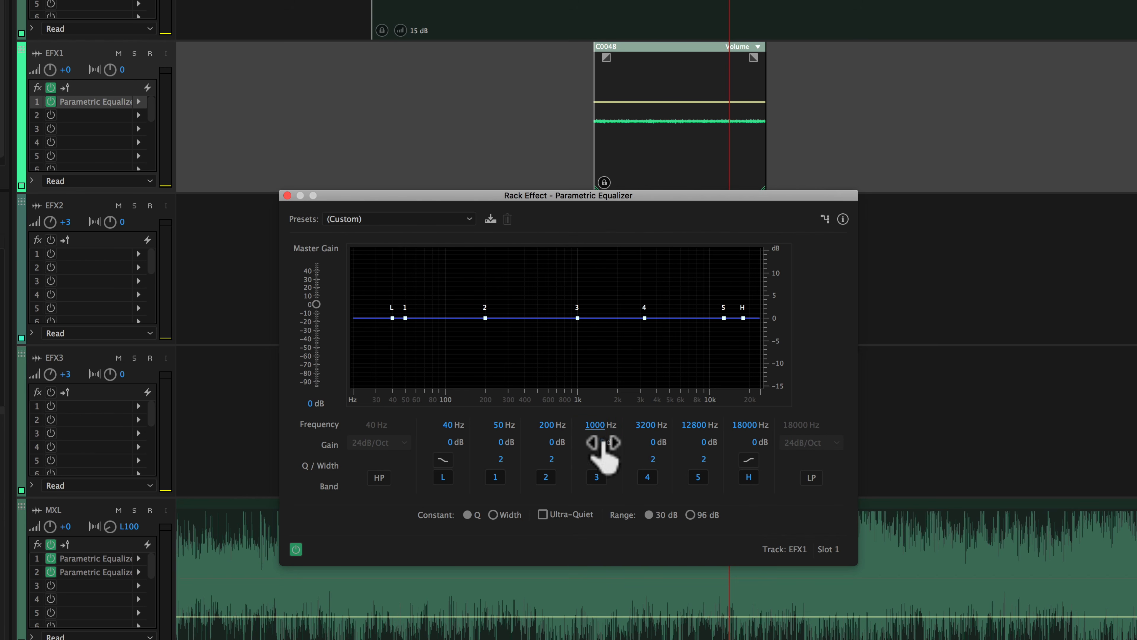
drag(610, 448, 608, 479)
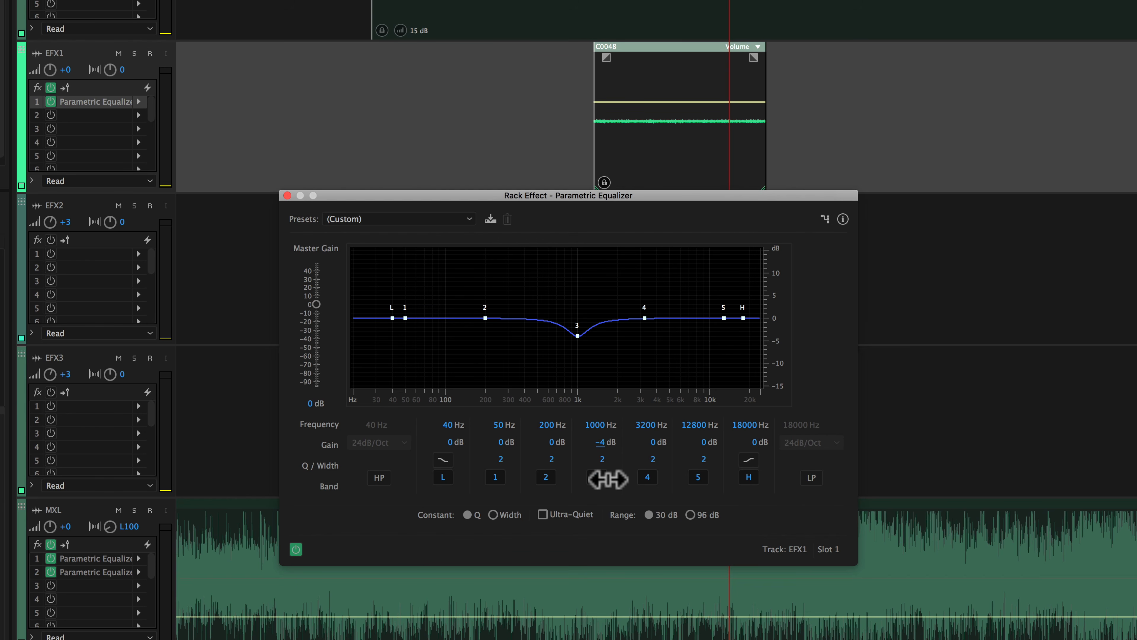
mouse_move(606, 460)
mouse_down()
mouse_move(573, 460)
mouse_move(590, 459)
mouse_up()
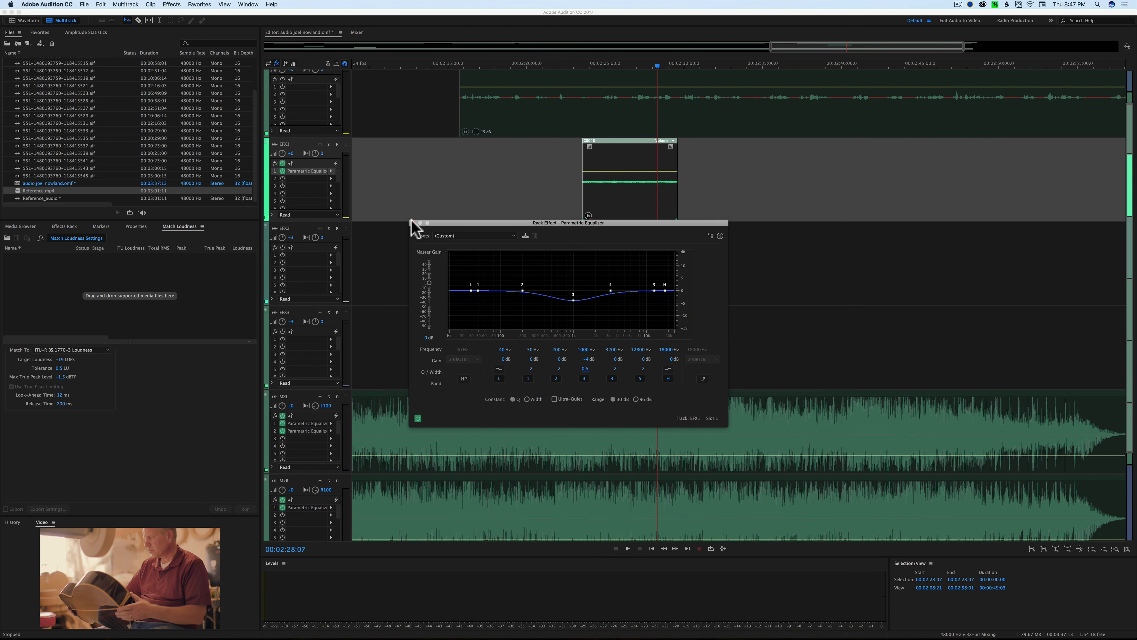
Play from 00:02:15:17 to 00:02:19:13, and on through the EFX1 clip to about 00:02:31, to hear the equalized sound effect
click(460, 65)
key(space)
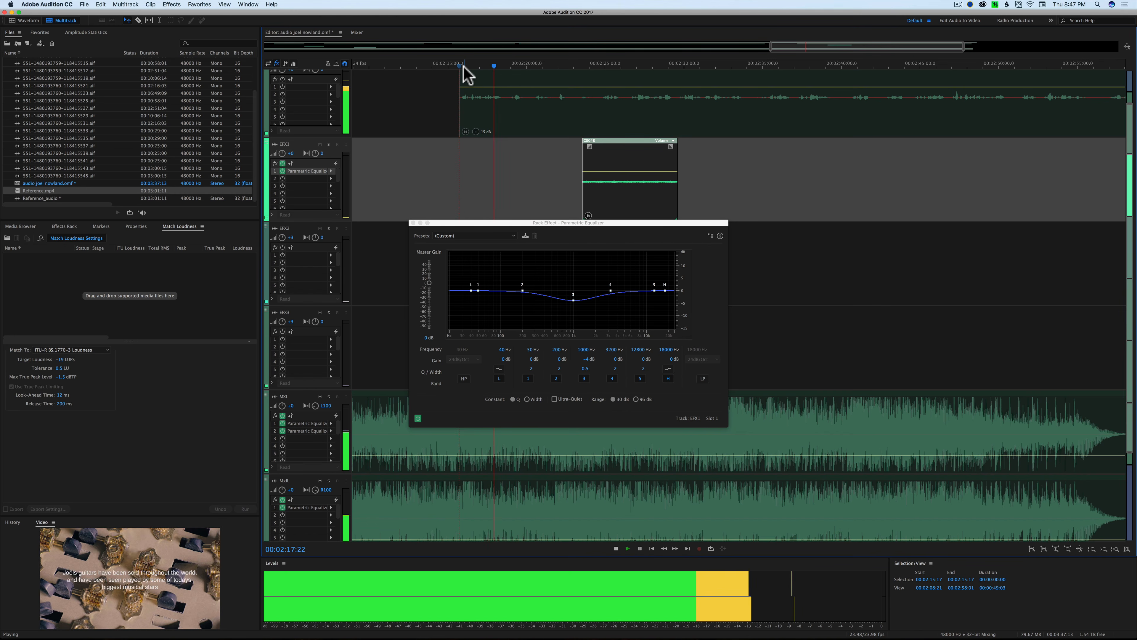
key(space)
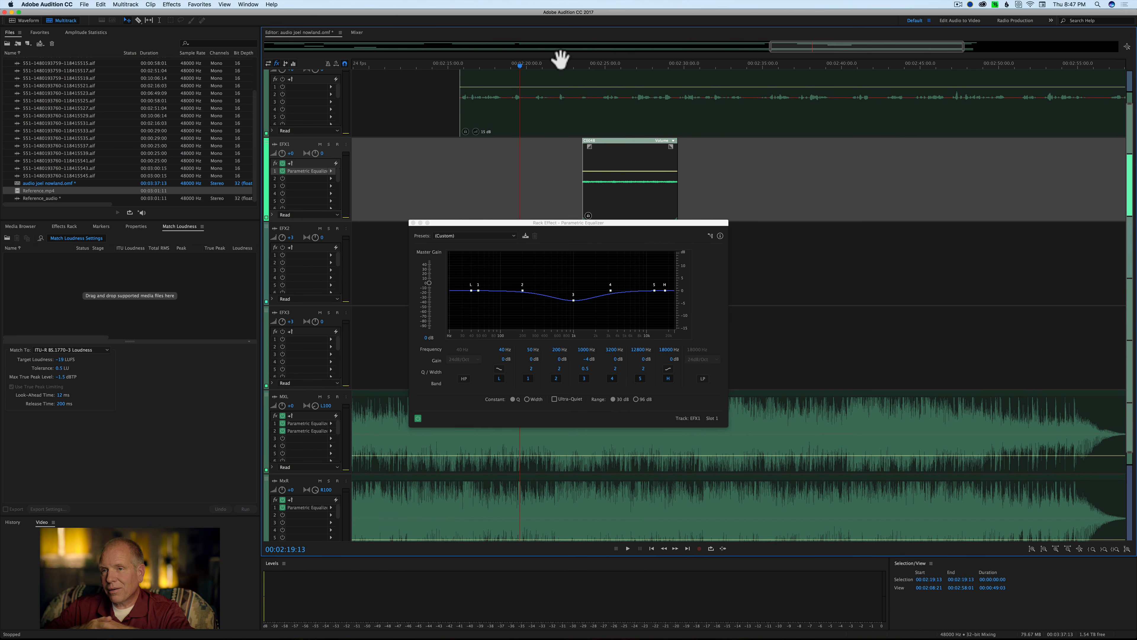
key(space)
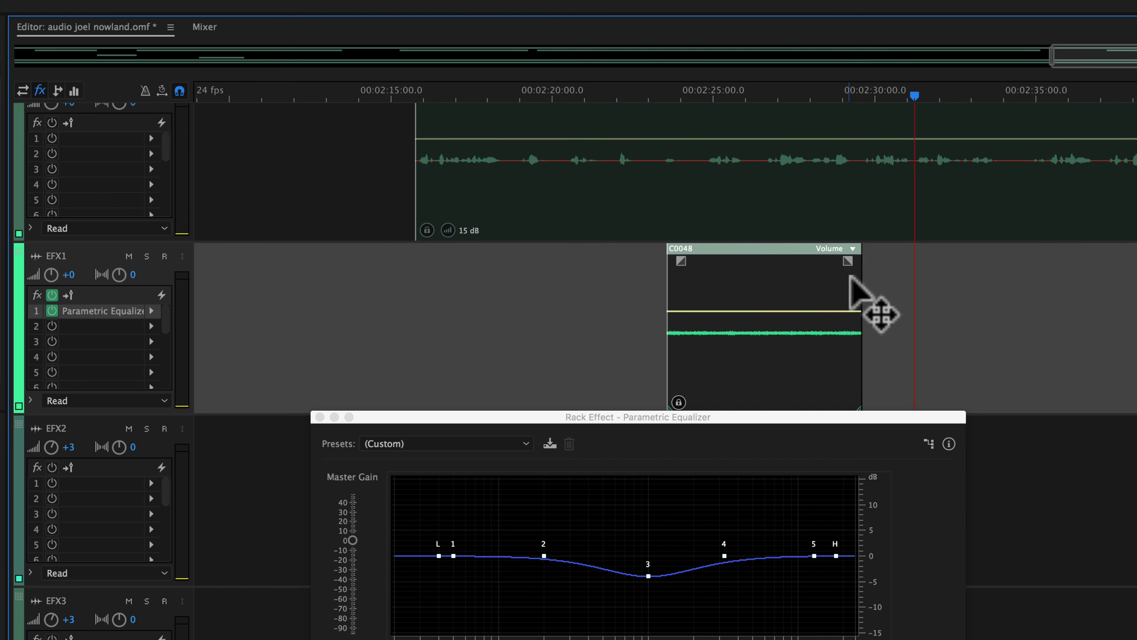
Add very short fades at the end and start of the EFX1 clip and close the equalizer
drag(850, 261, 844, 261)
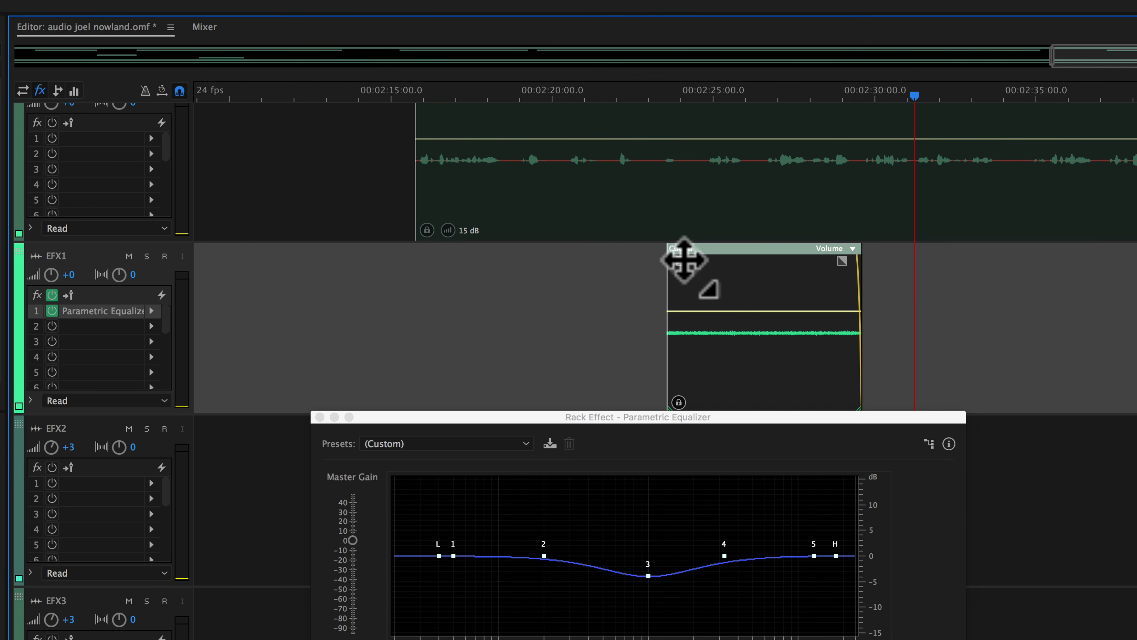
drag(681, 258, 685, 259)
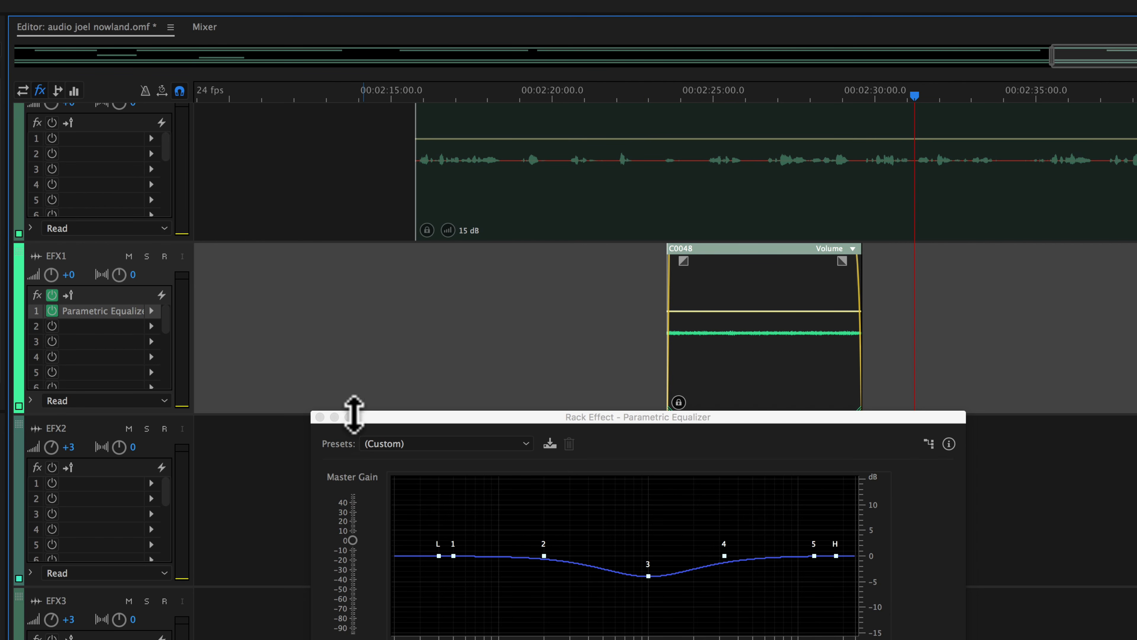
click(317, 417)
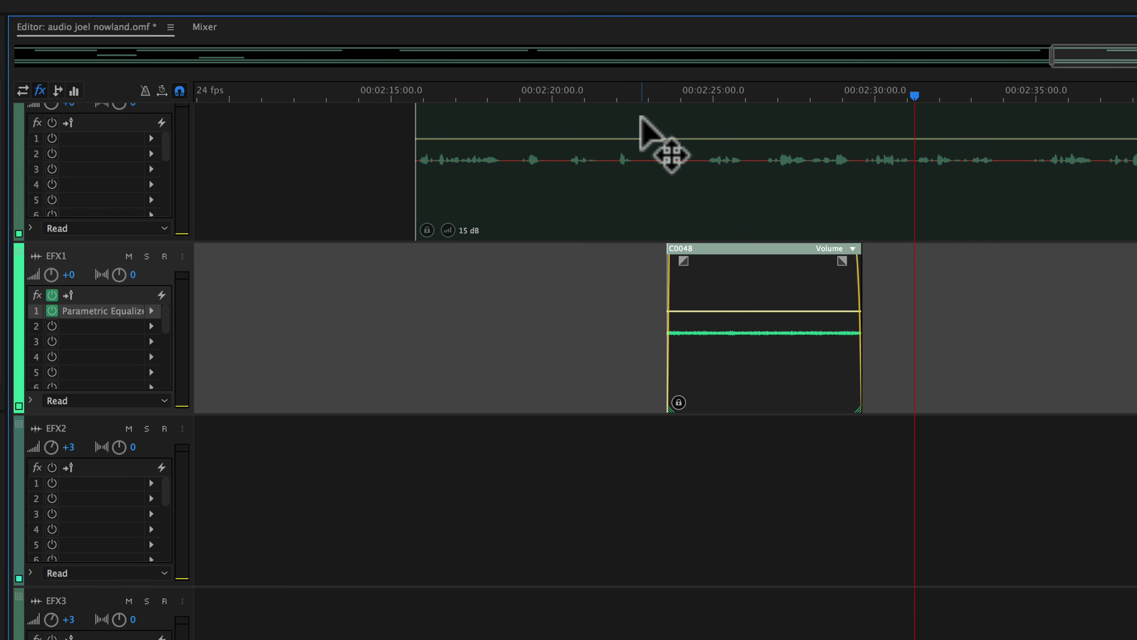
Play from 00:02:22:16 to 00:02:35:23 to check the EFX1 clip with its fades against the mix
click(641, 89)
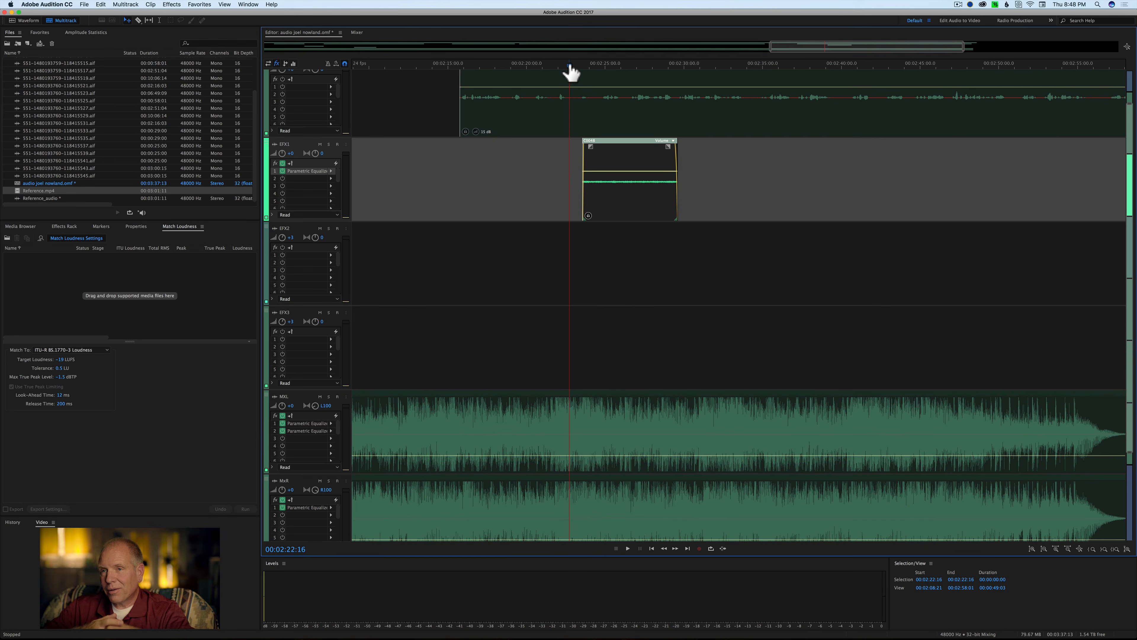
key(space)
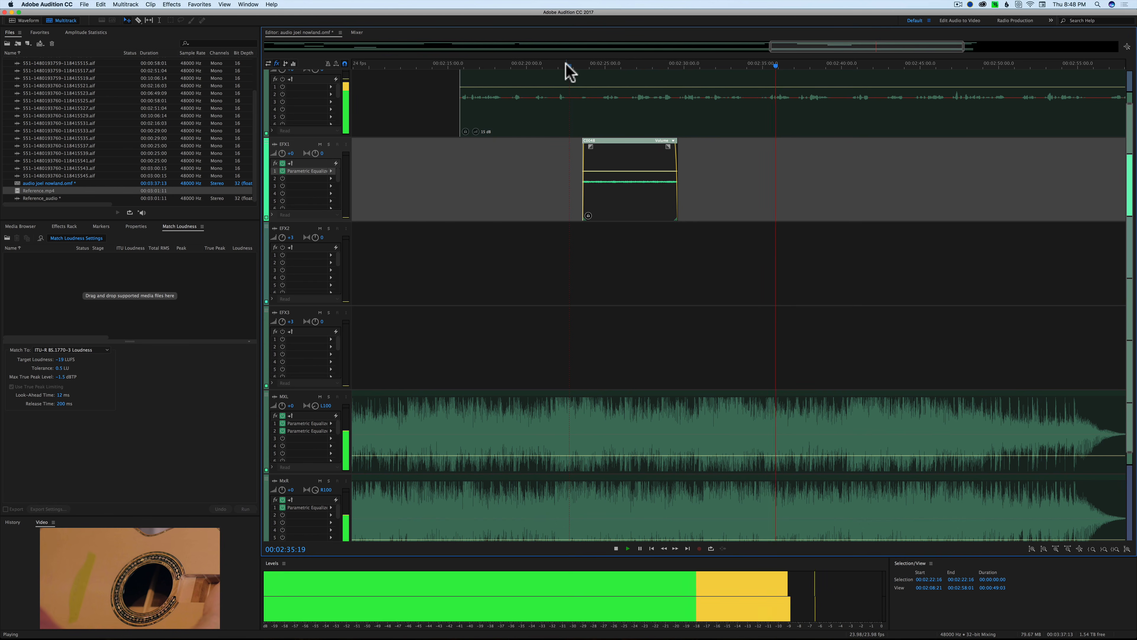
key(space)
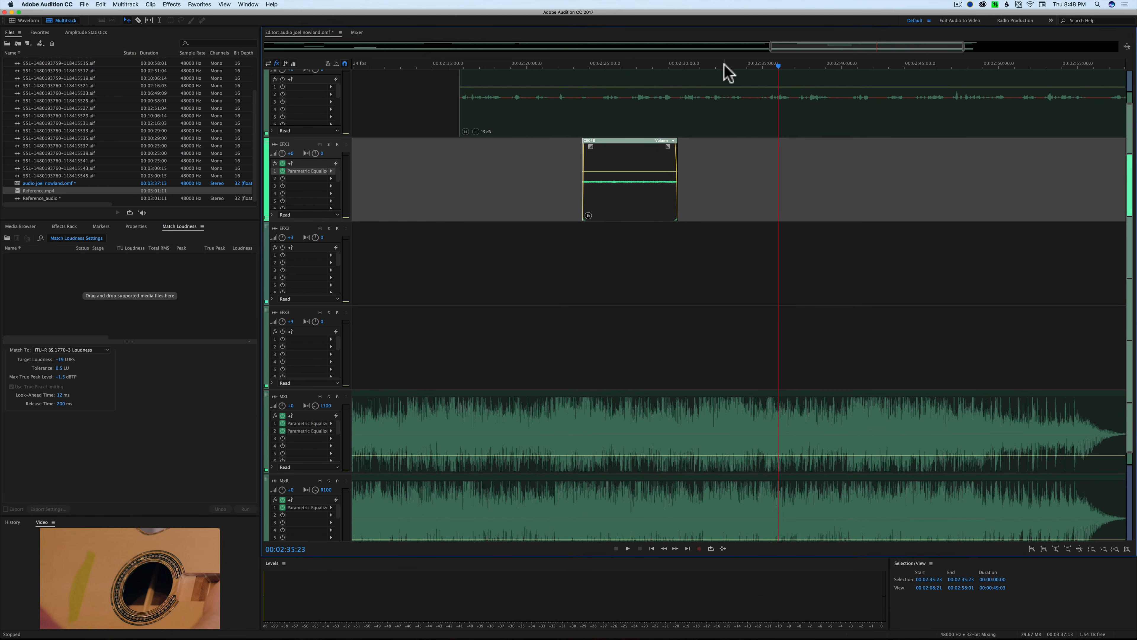
Turn off Lock in Time for the C0048 clip on EFX1 and place a copy of it starting at about 00:02:32:13
drag(727, 72, 726, 71)
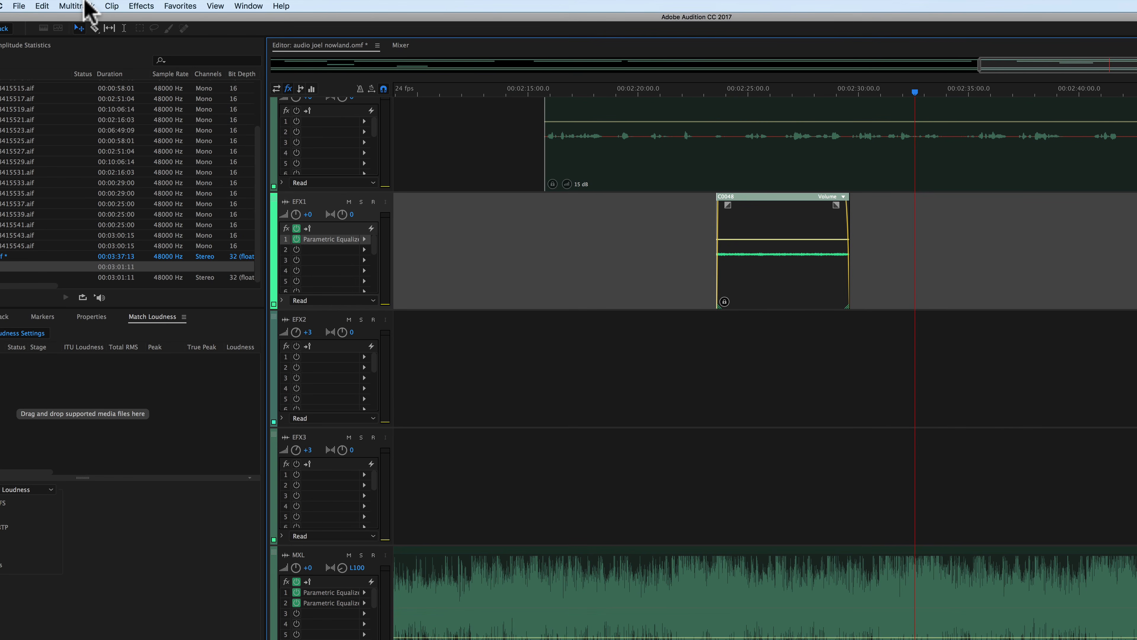
click(85, 7)
mouse_move(112, 9)
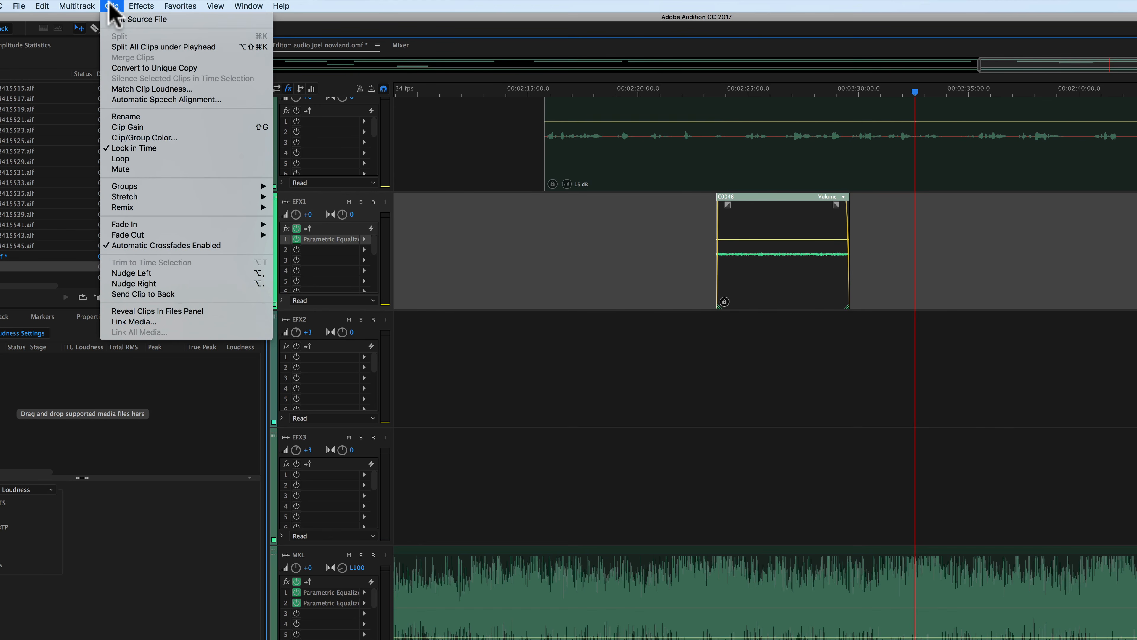
click(135, 147)
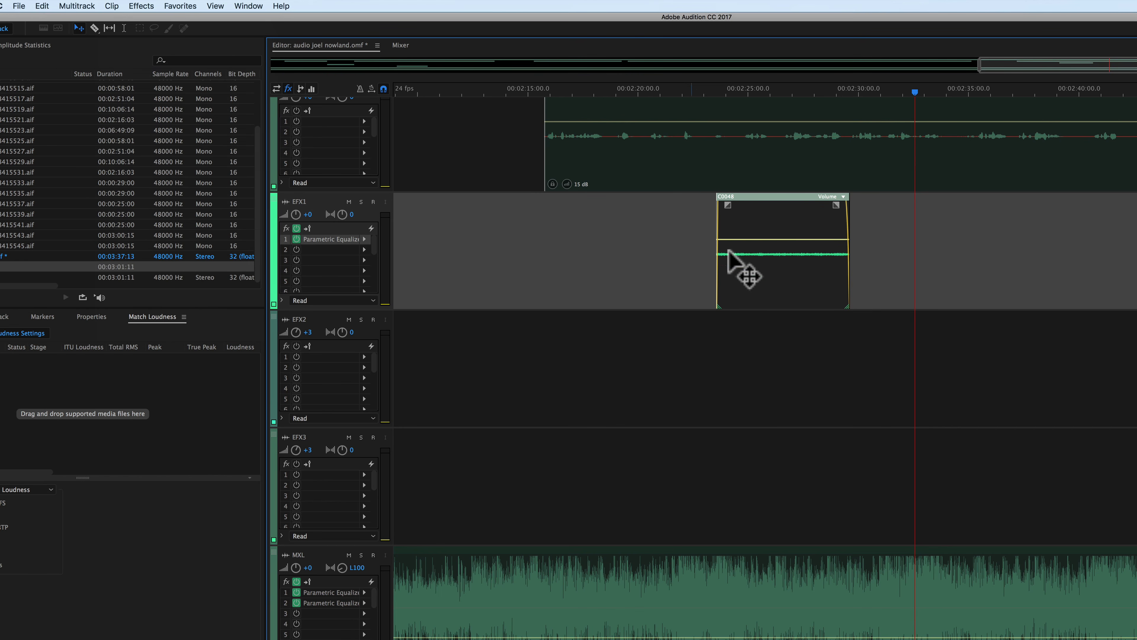
drag(756, 224, 939, 211)
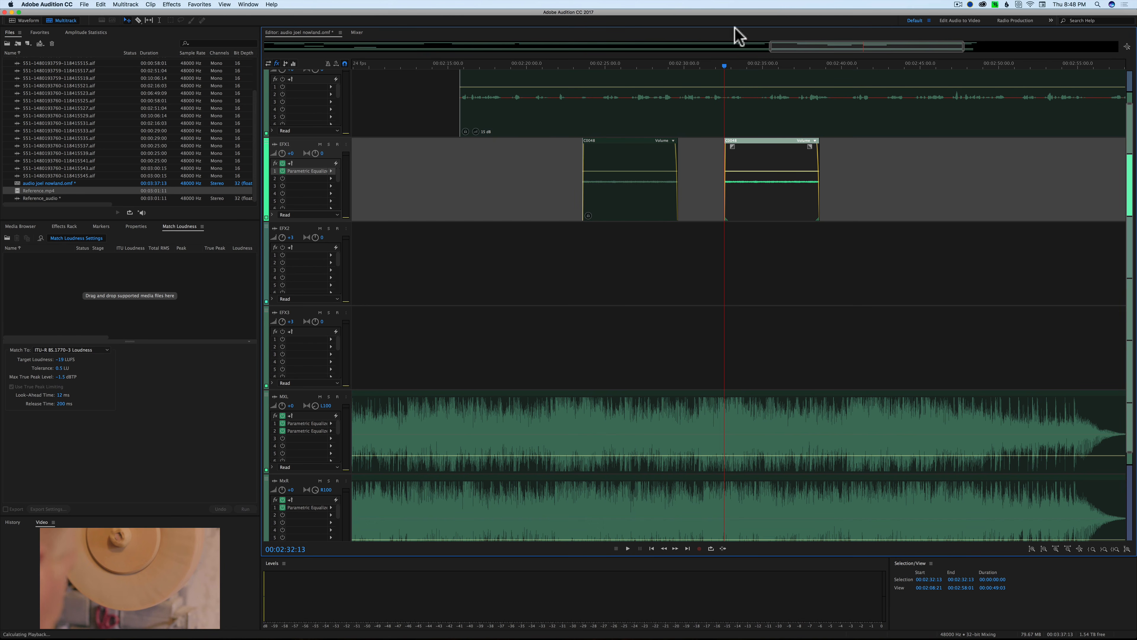
Play the copied clip to find the end of the shot and trim the copy's end to 00:02:34:00
key(space)
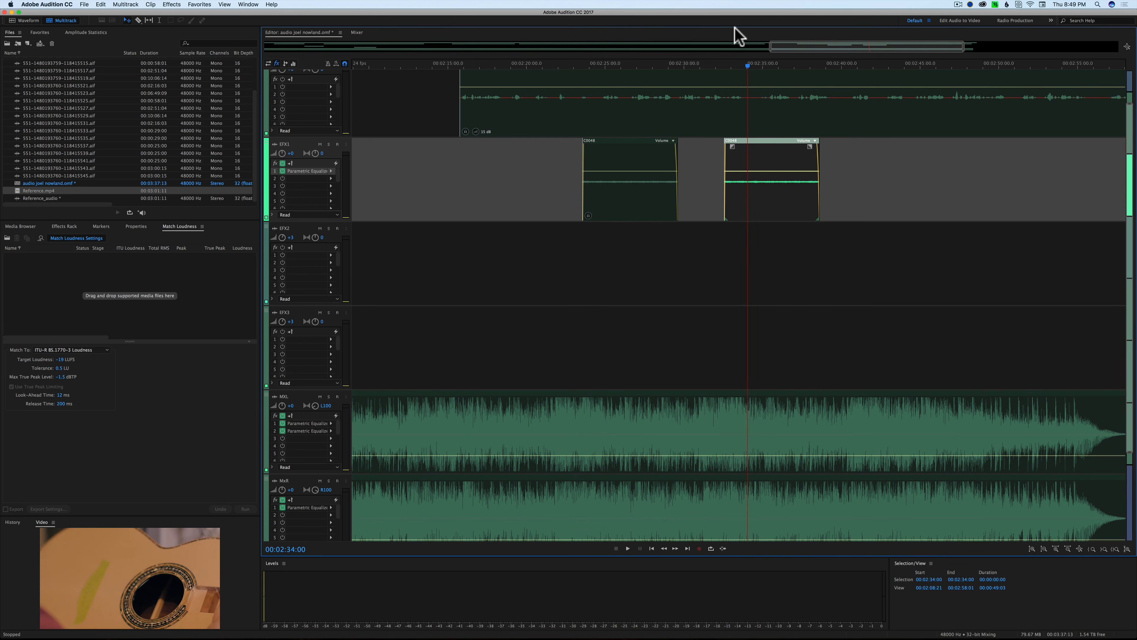
scroll(835, 154, down, 1)
drag(819, 158, 752, 157)
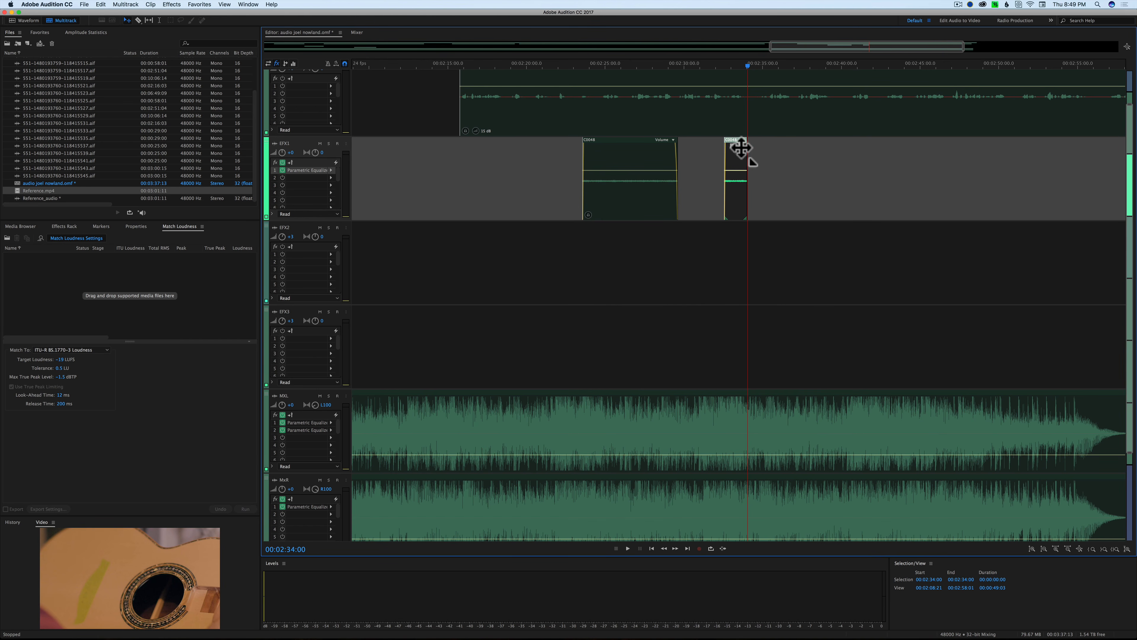
Play the trimmed EFX1 copy against the mix from 00:02:31:18, lower its volume slightly, and replay it from 00:02:31:22
click(712, 64)
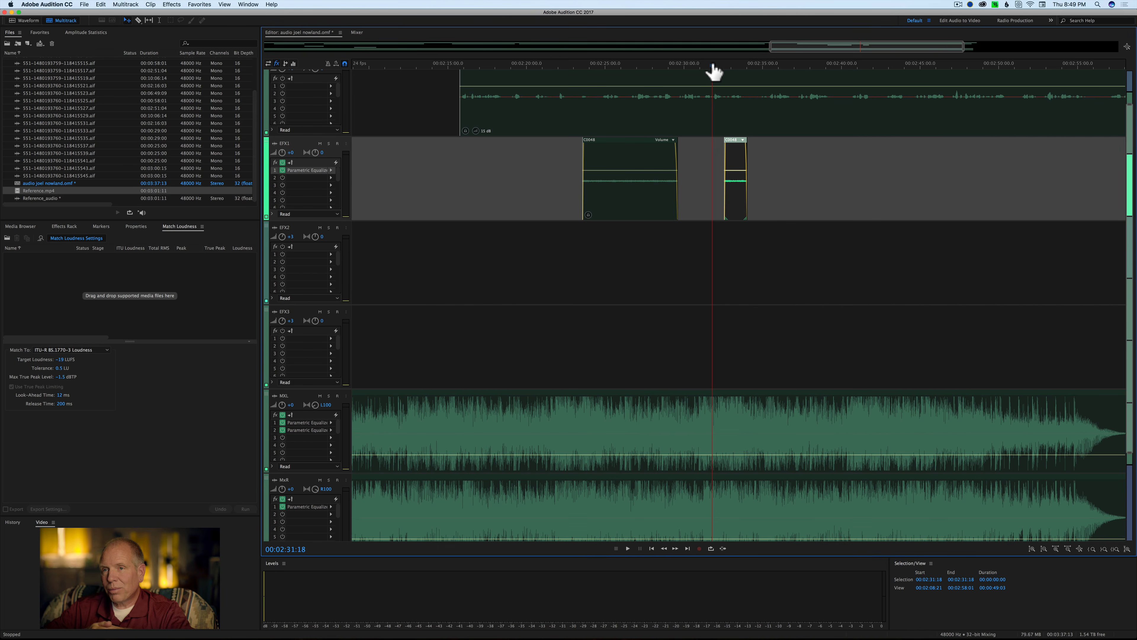
key(space)
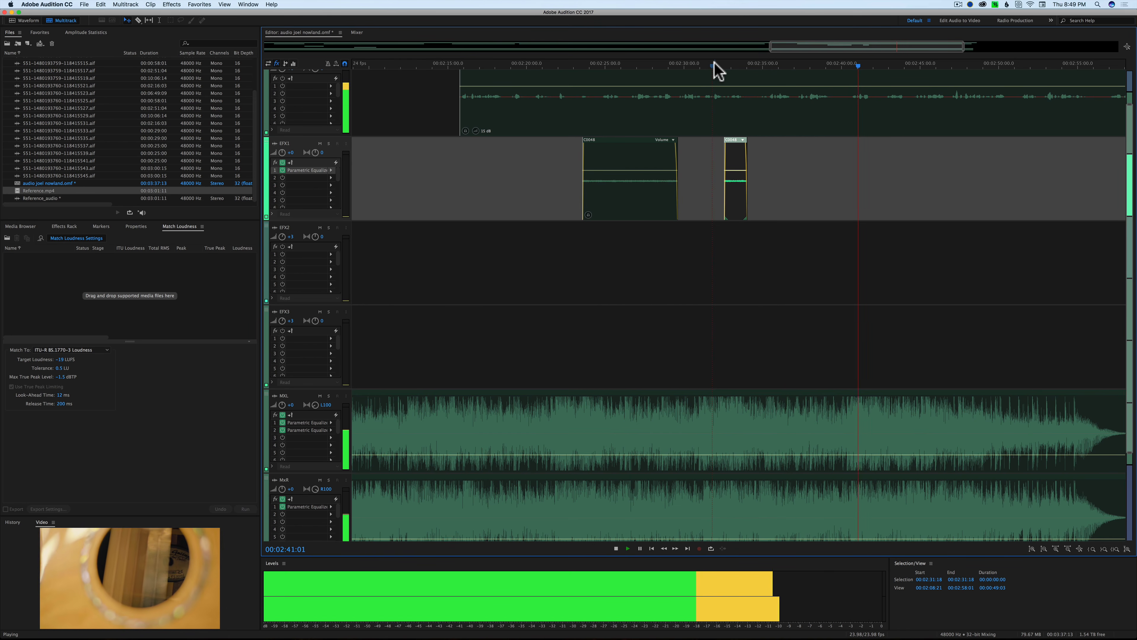
key(space)
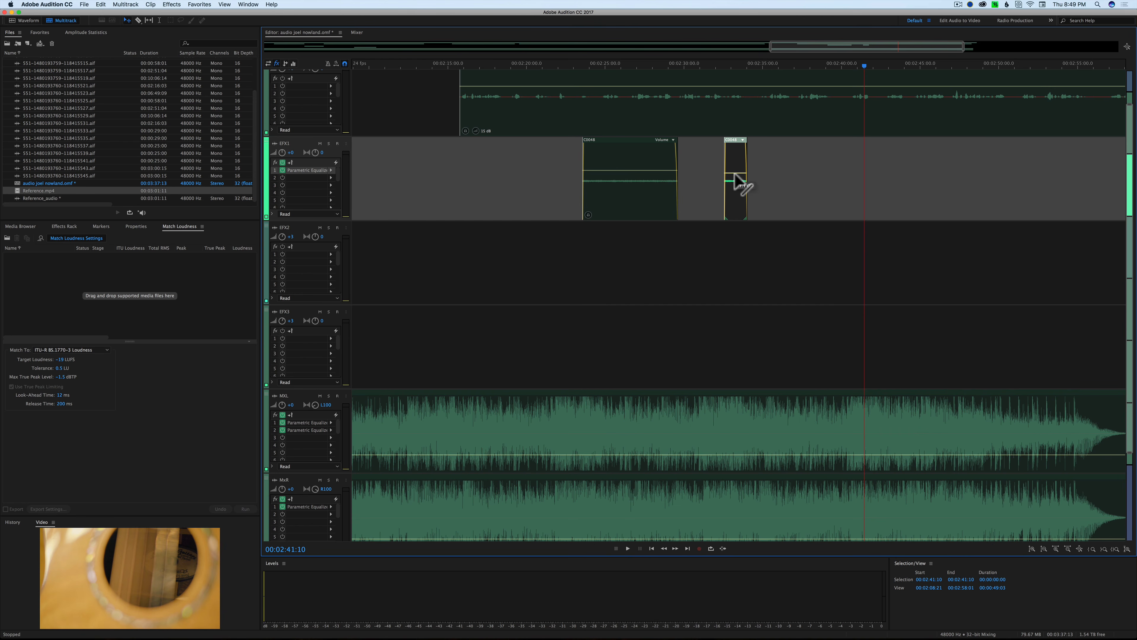
click(714, 65)
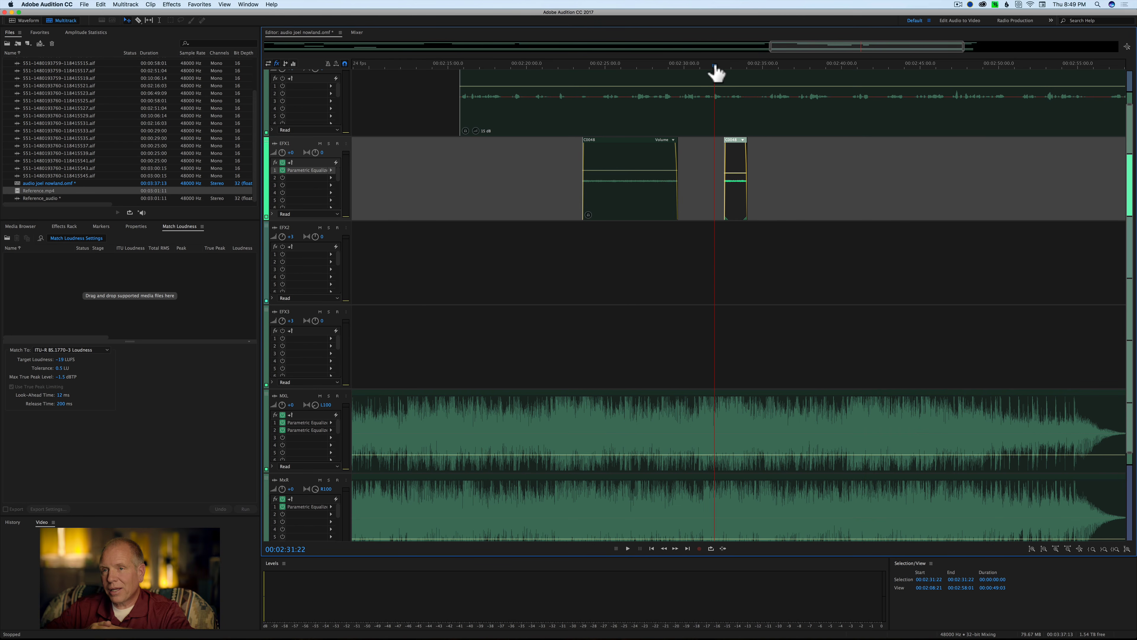
key(space)
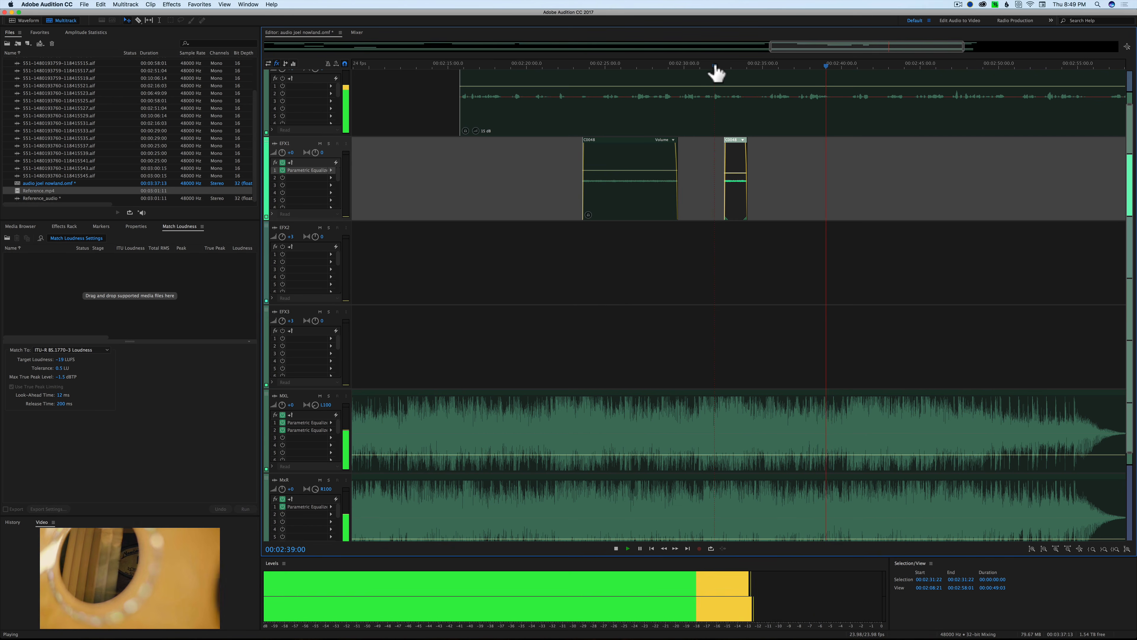
key(space)
Collapse all tracks to minimum height, select all clips, and start a mixdown export of the entire session
scroll(782, 289, down, 4)
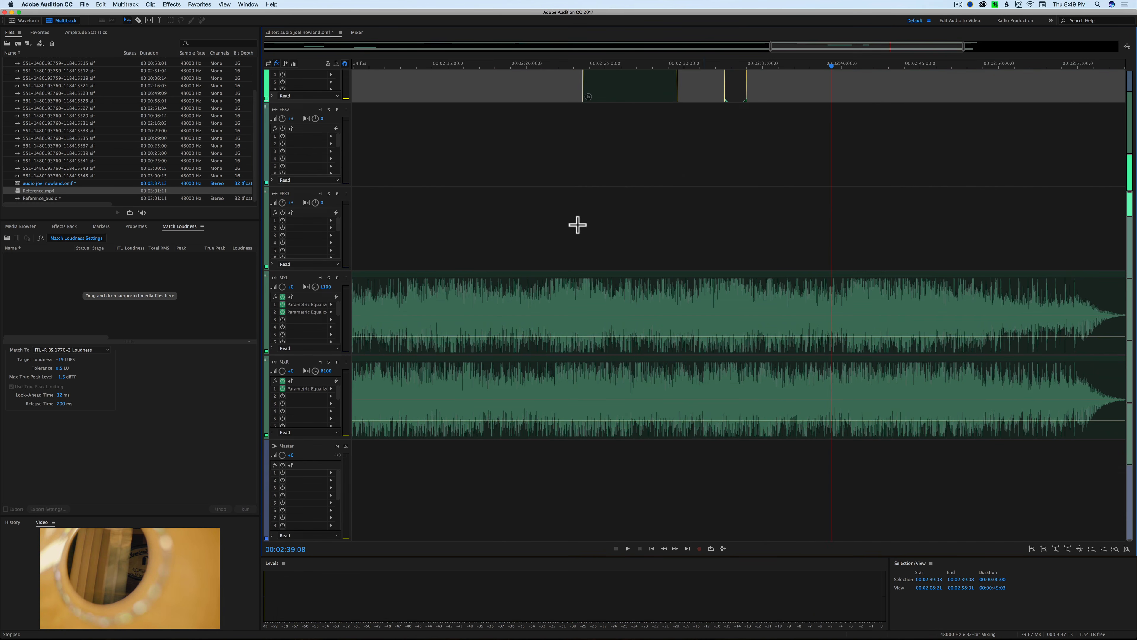
scroll(318, 159, down, 5)
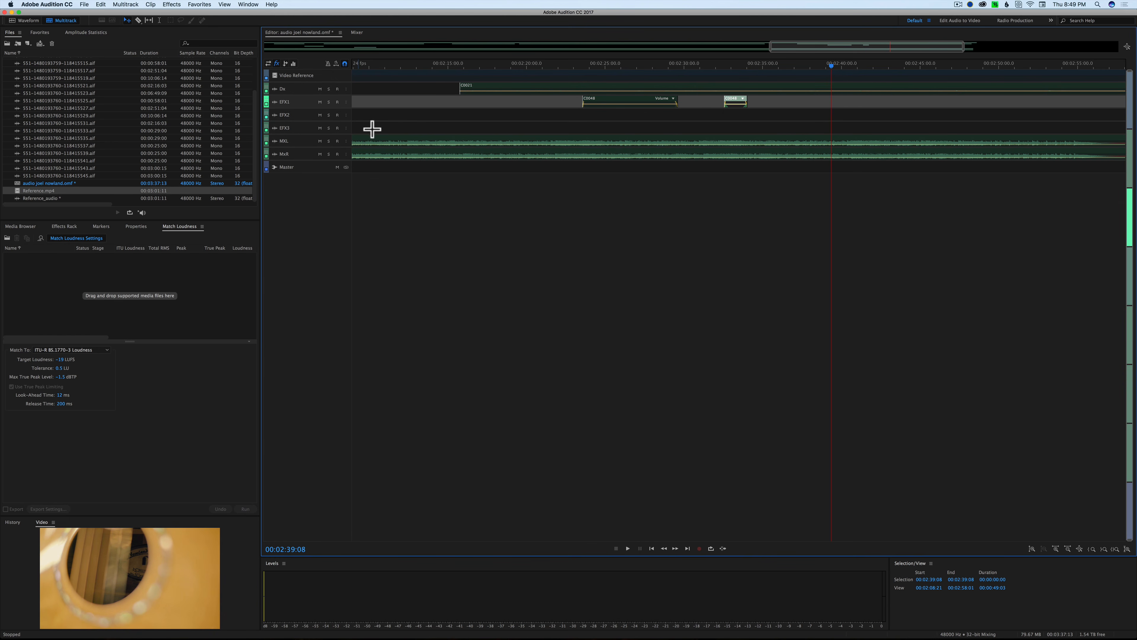
key(super+a)
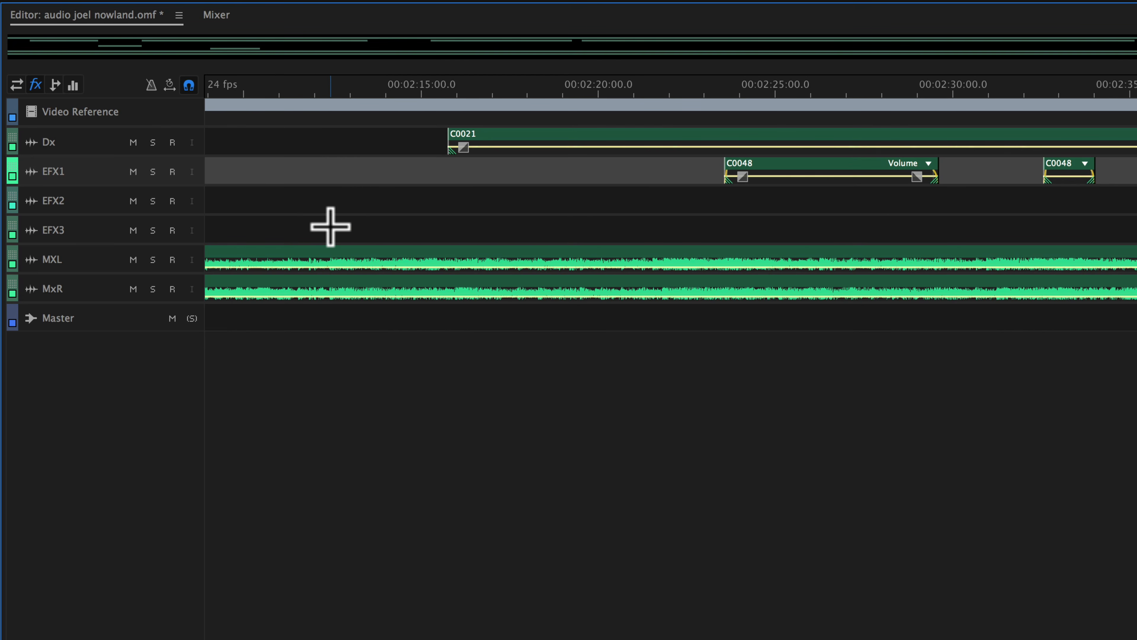
right_click(330, 226)
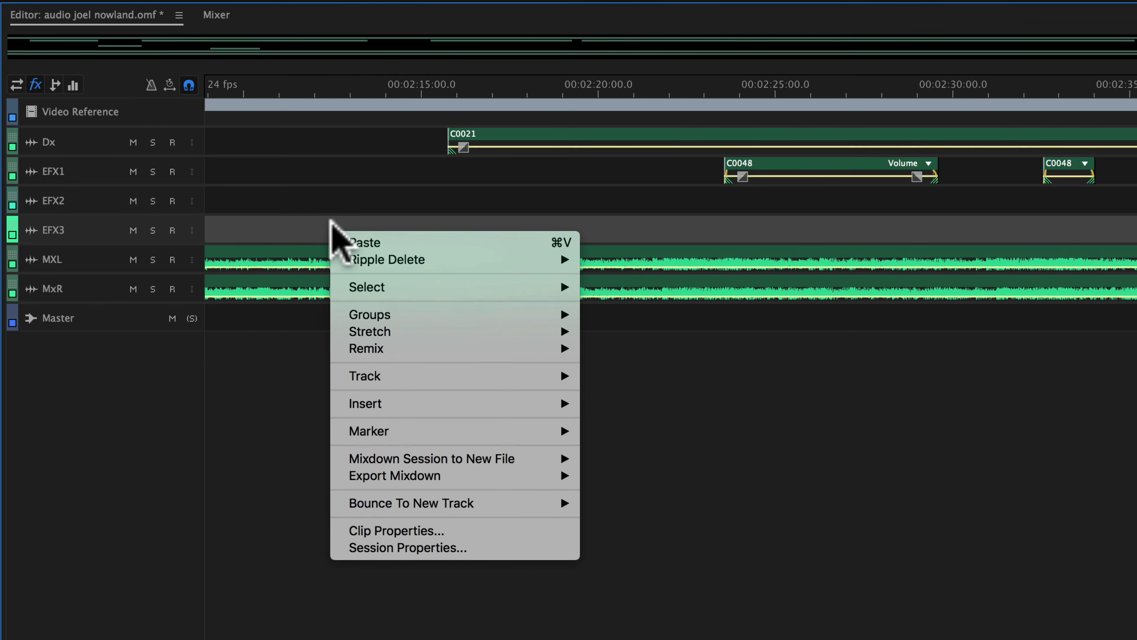
mouse_move(511, 473)
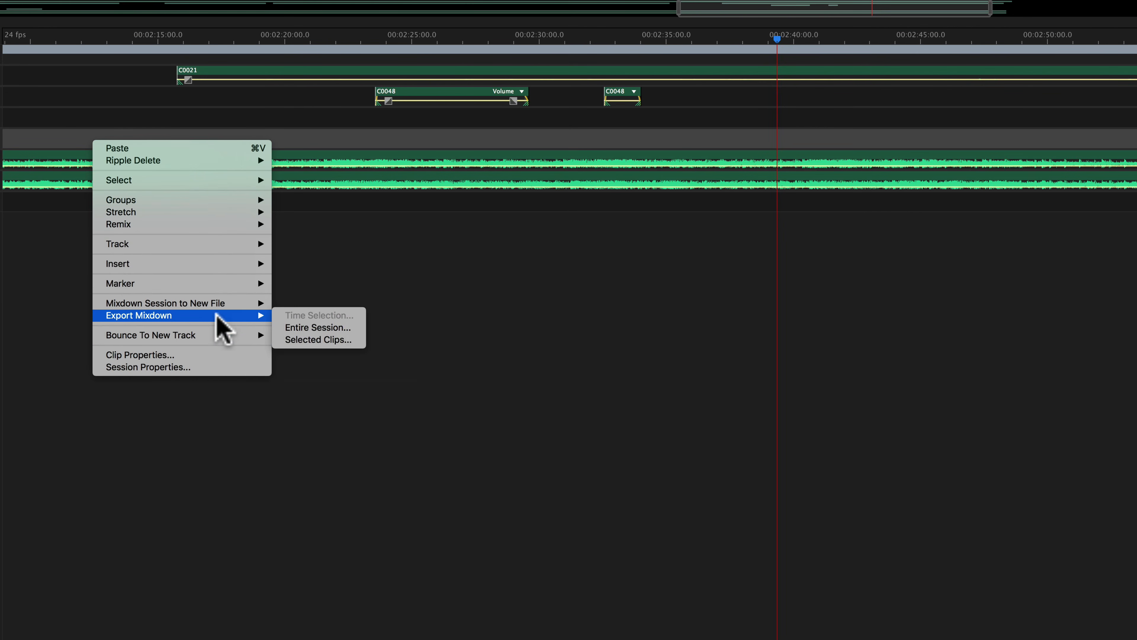
click(330, 329)
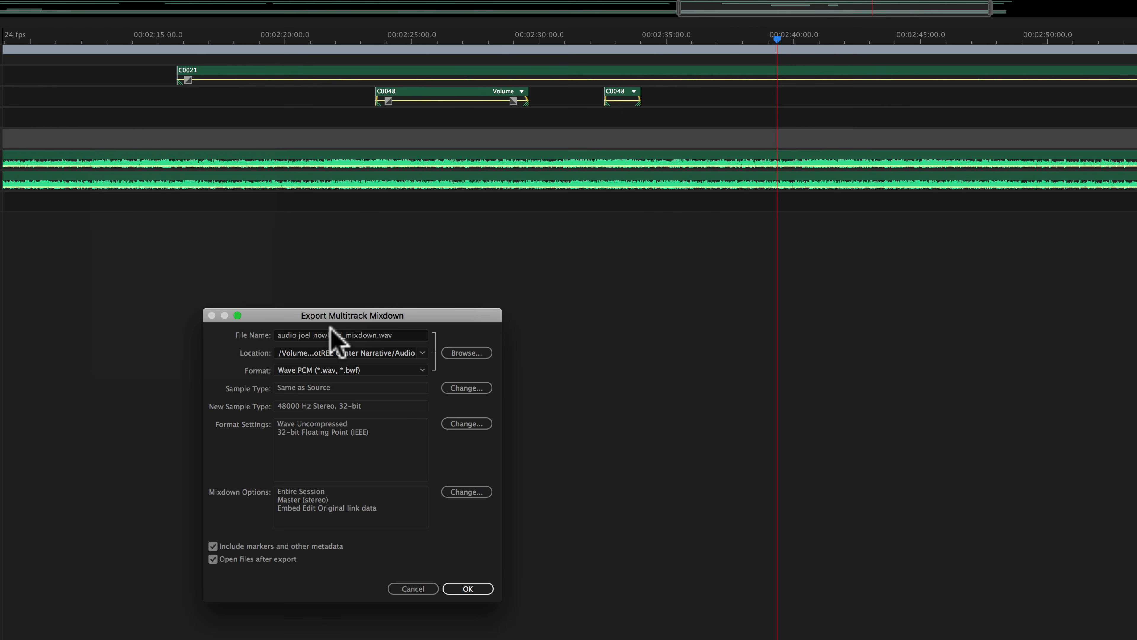
Set the export location to the uphillcinema-605bc9 folder, keep the stereo Master as mixdown source, and export the Wave PCM file
click(455, 353)
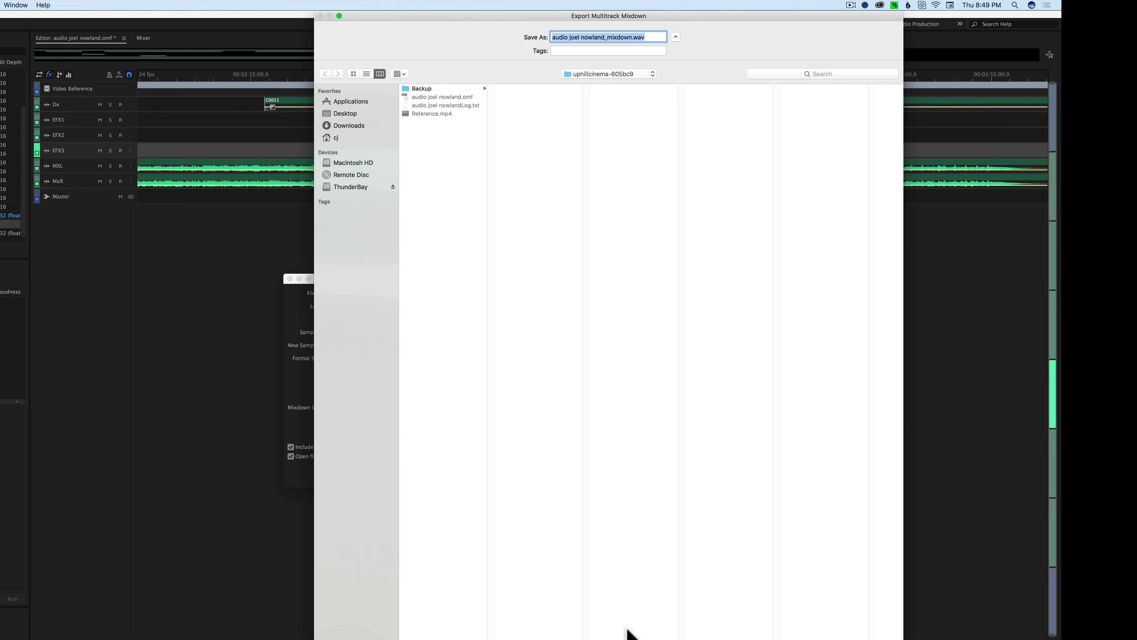
key(Return)
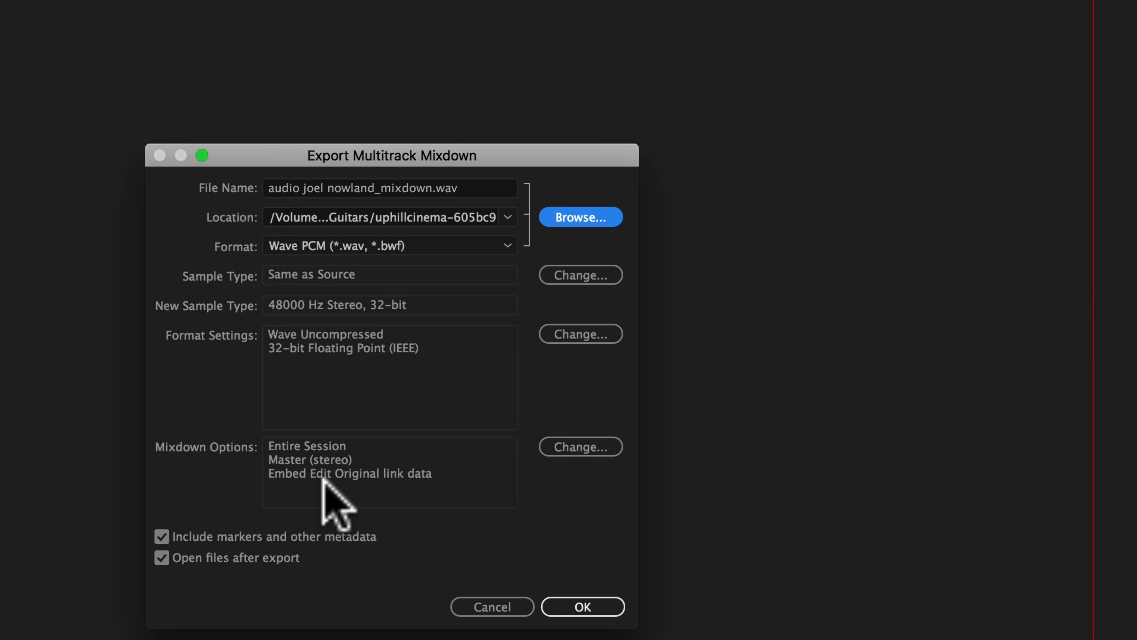
click(582, 447)
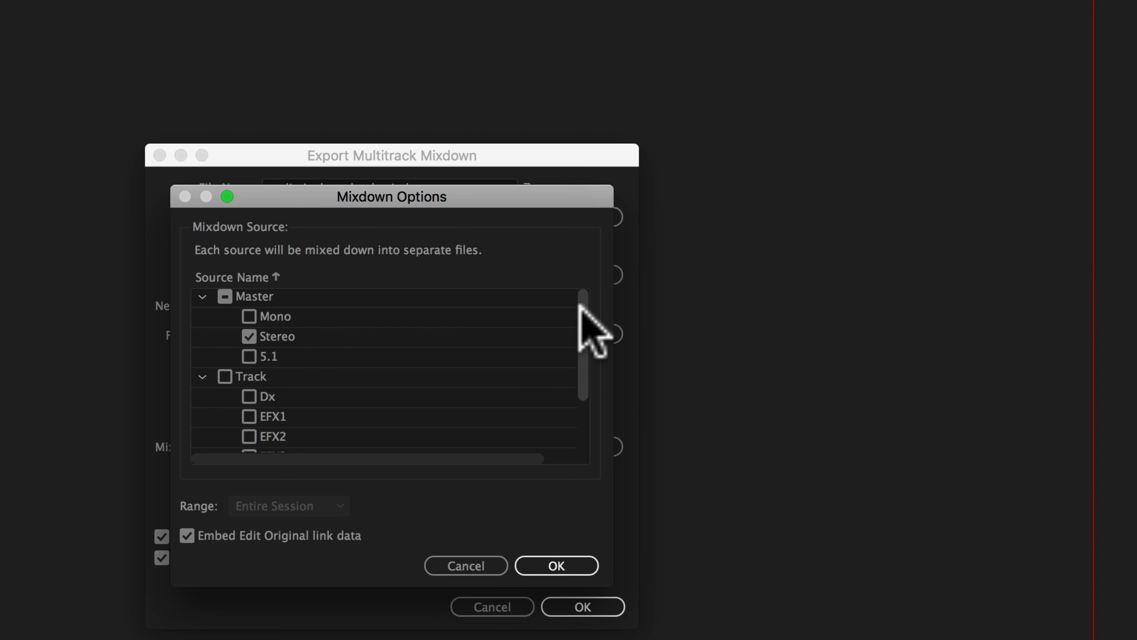
mouse_move(581, 305)
mouse_down()
mouse_move(584, 394)
mouse_move(576, 288)
mouse_up()
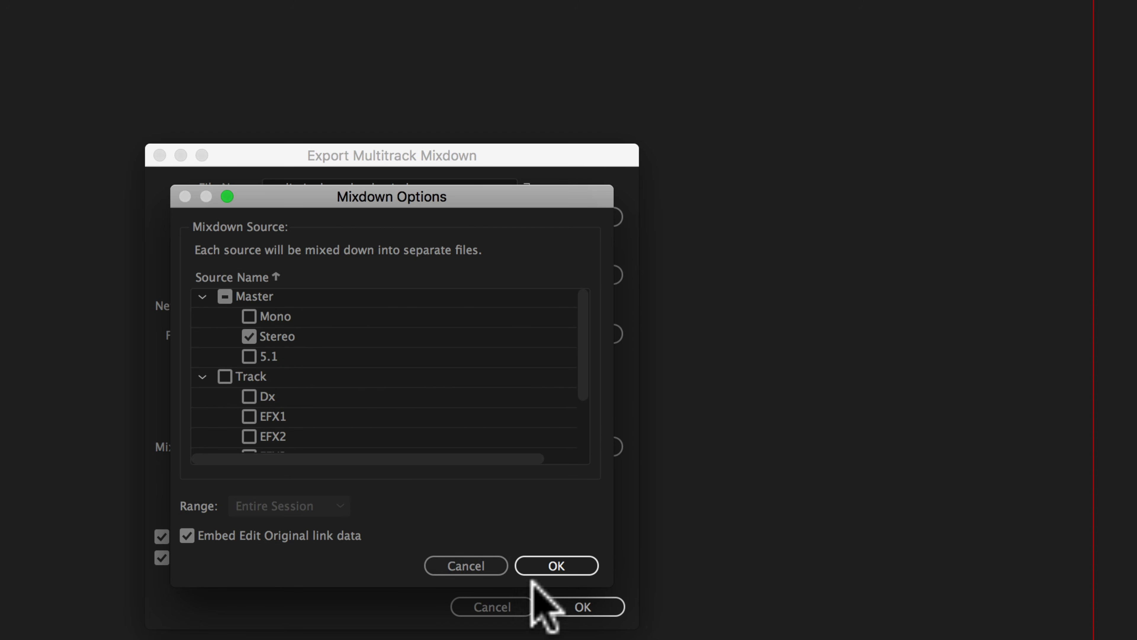
click(560, 566)
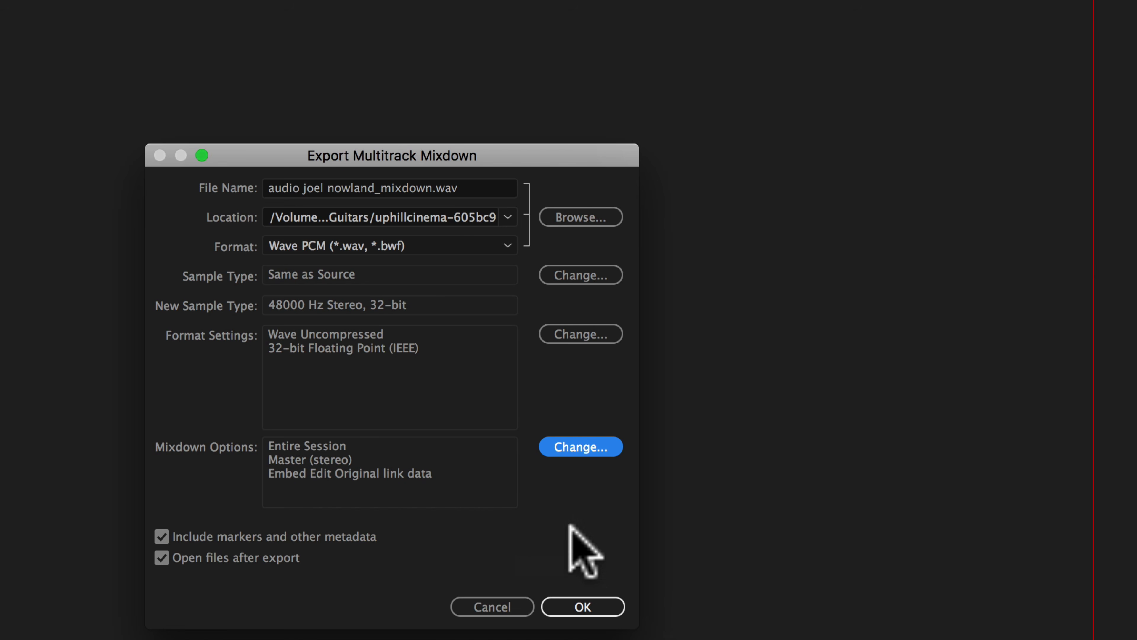
click(587, 606)
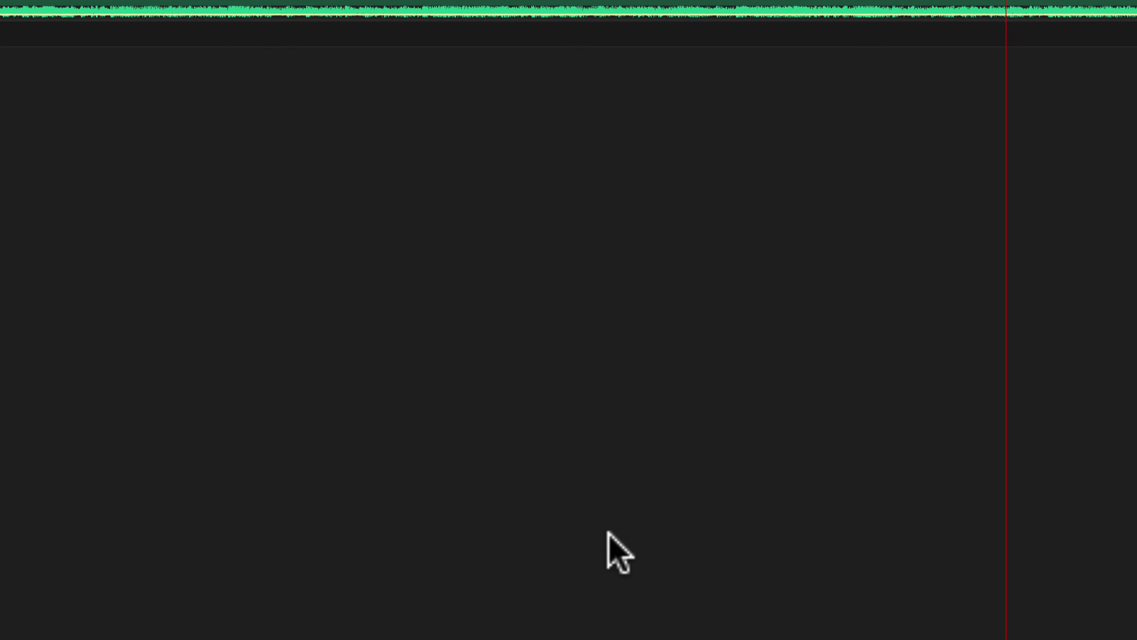